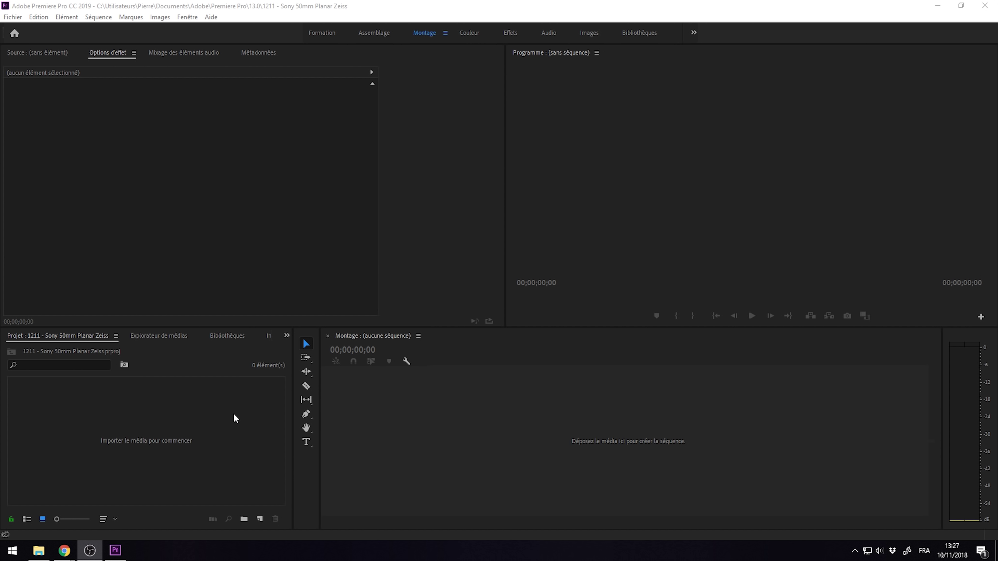
# - Import the C0001, C0002 and ZOOM0001.WAV files into the project
pyautogui.click(467, 33)
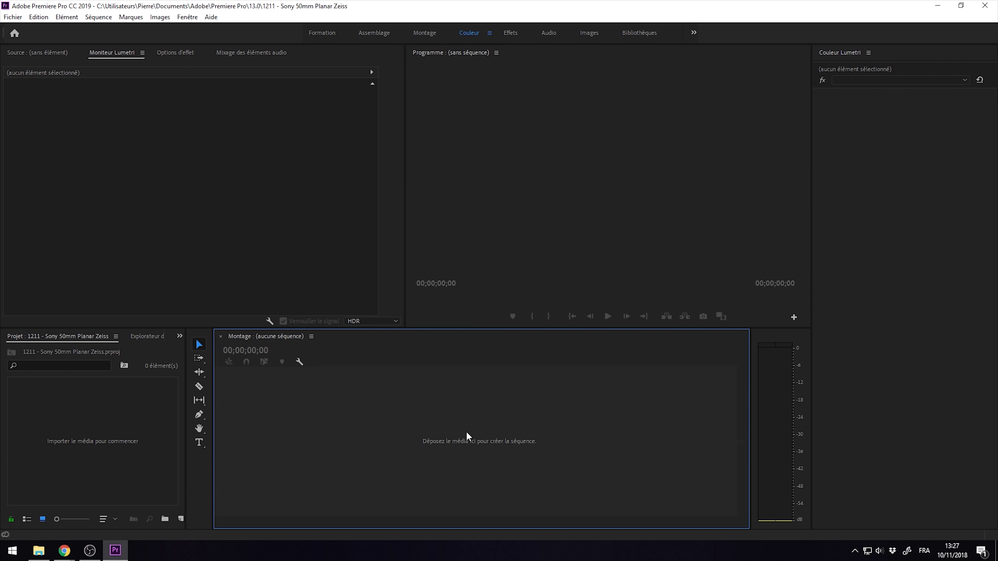
pyautogui.click(423, 33)
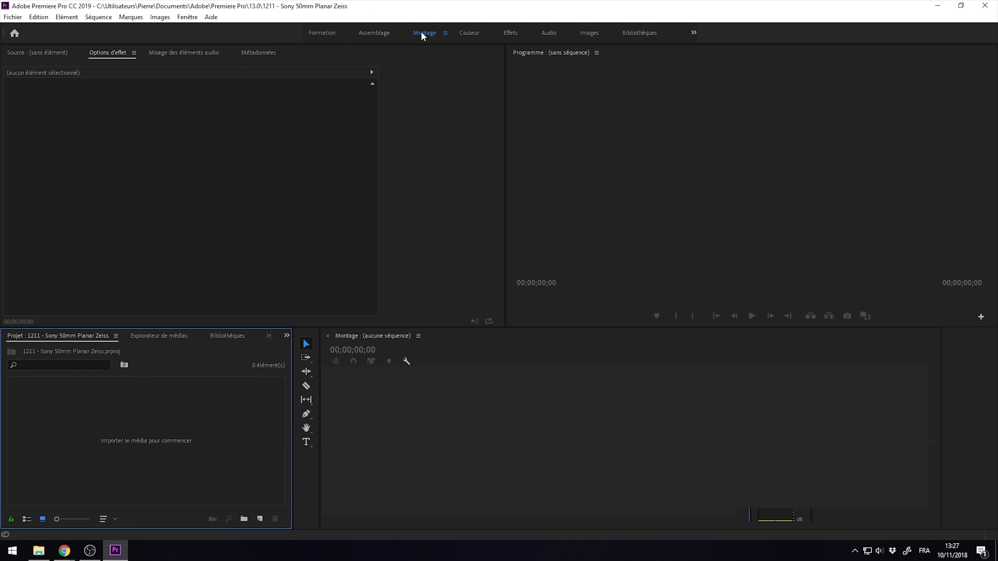
pyautogui.doubleClick(159, 429)
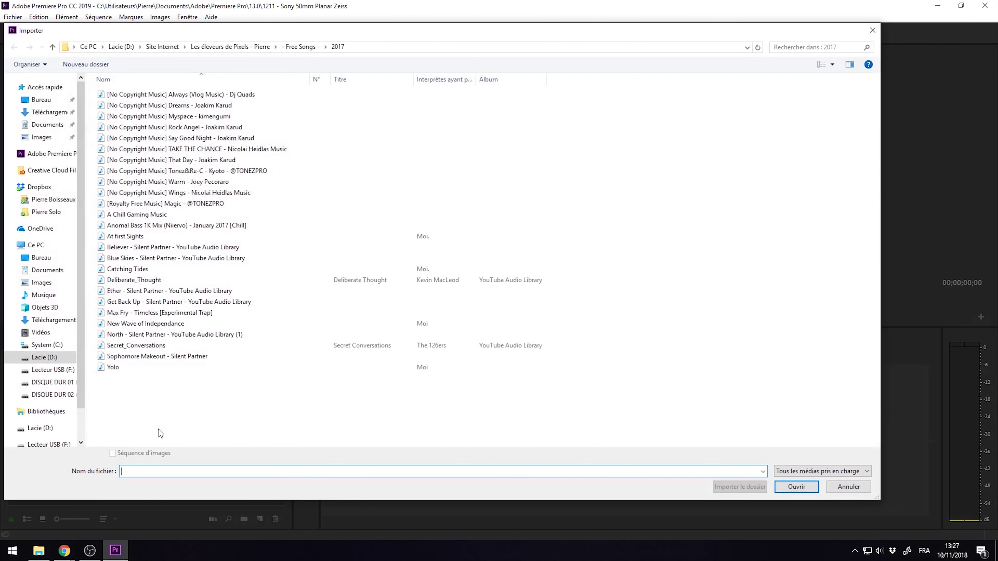
pyautogui.moveTo(118, 157); pyautogui.dragTo(265, 112)
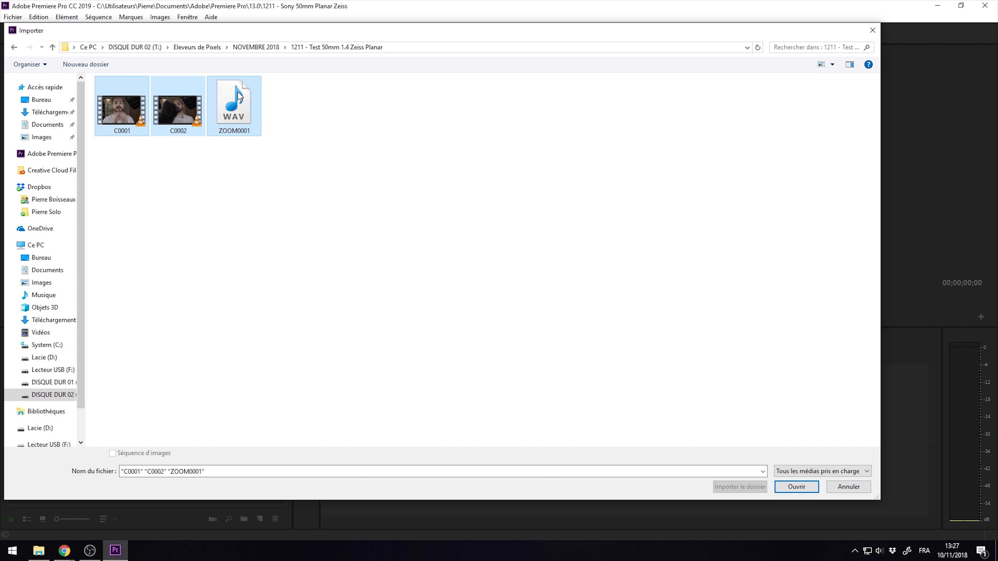
pyautogui.press('Return')
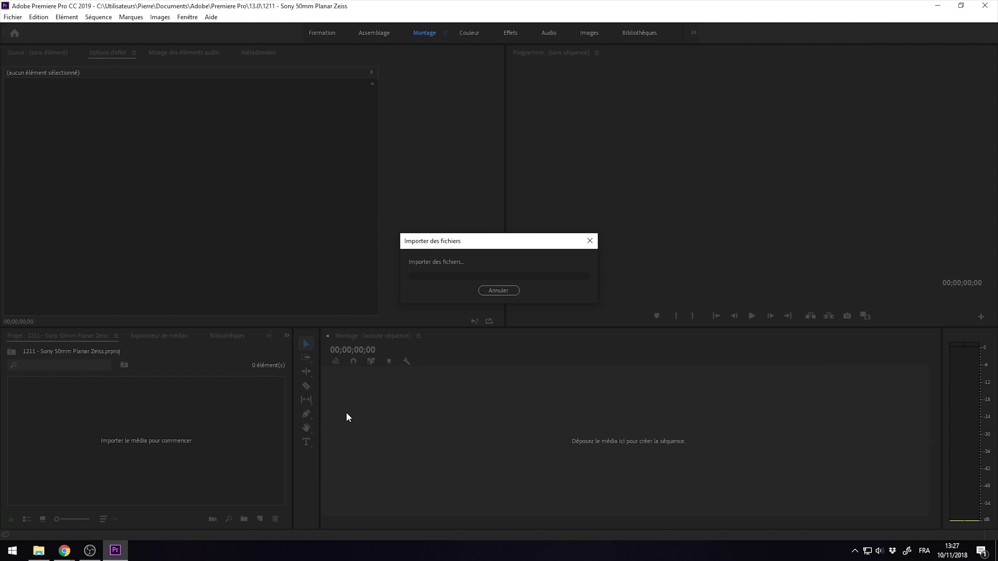
# - Create a new sequence, Séquence 01, from the chosen preset via Fichier > Nouveau > Séquence
pyautogui.click(13, 17)
pyautogui.moveTo(39, 29)
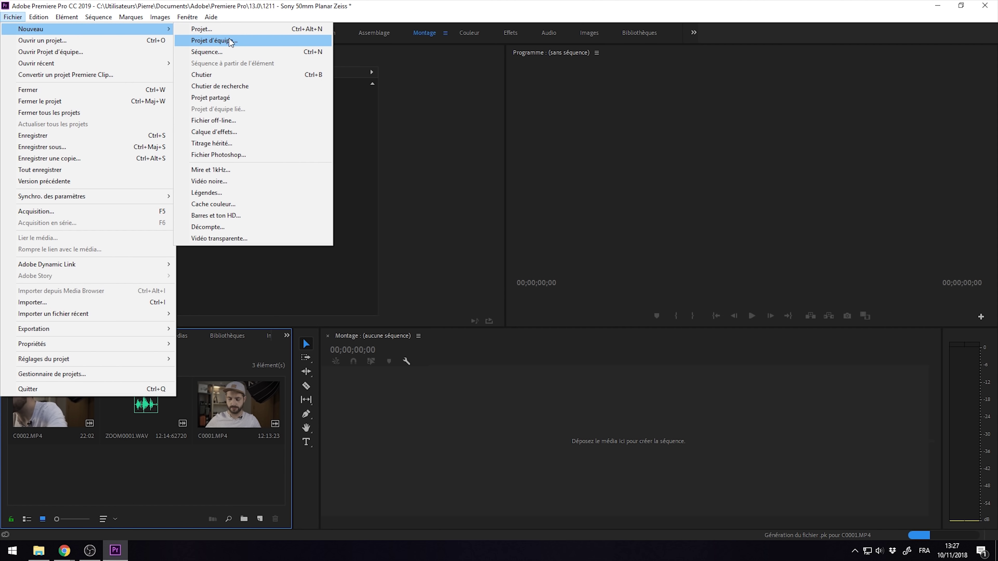
pyautogui.click(235, 52)
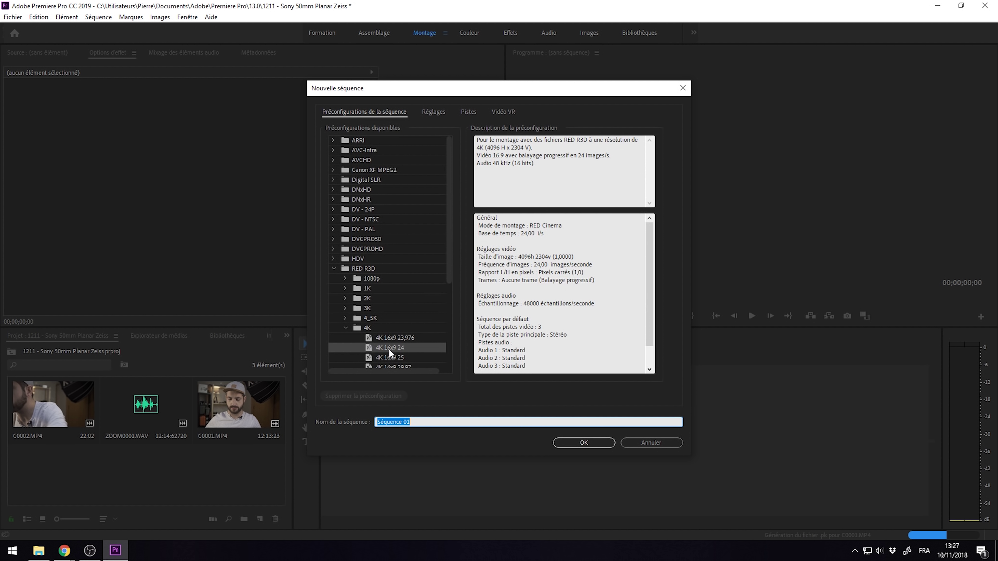
pyautogui.moveTo(447, 250); pyautogui.dragTo(449, 270)
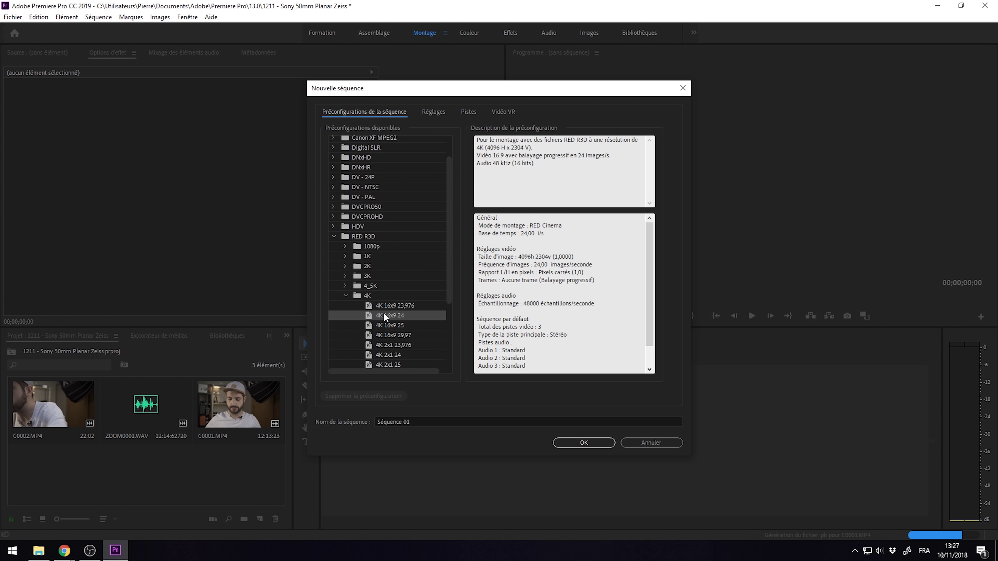
pyautogui.click(599, 443)
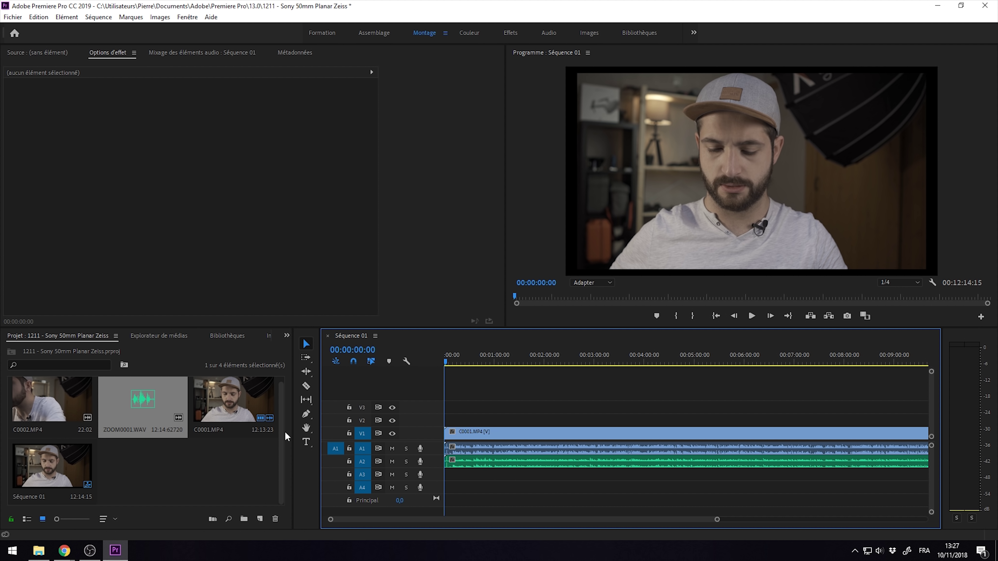
# - Scale the C0001 clip with Ajuster à la taille de l'image so it fits the frame
pyautogui.press('=')
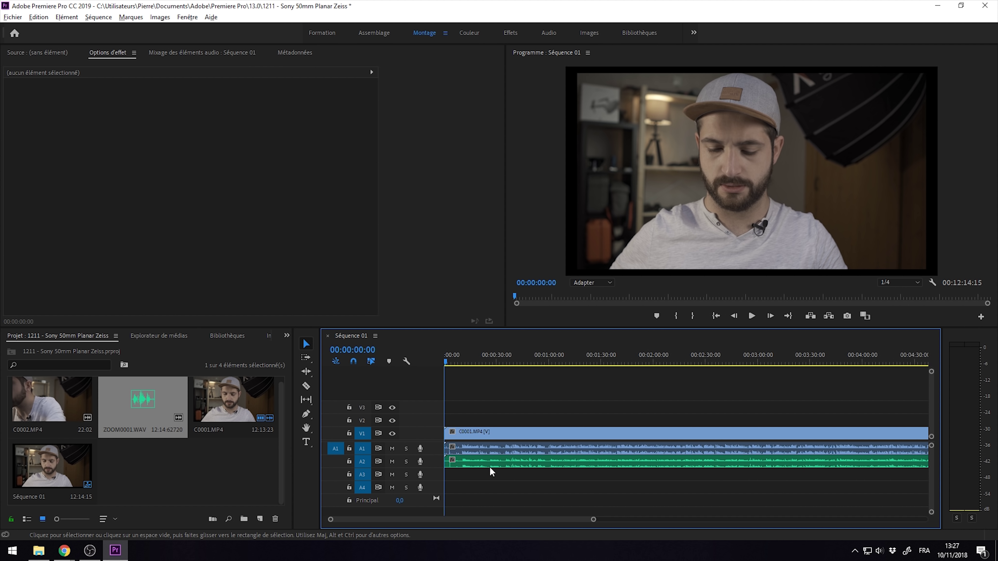
pyautogui.click(467, 447)
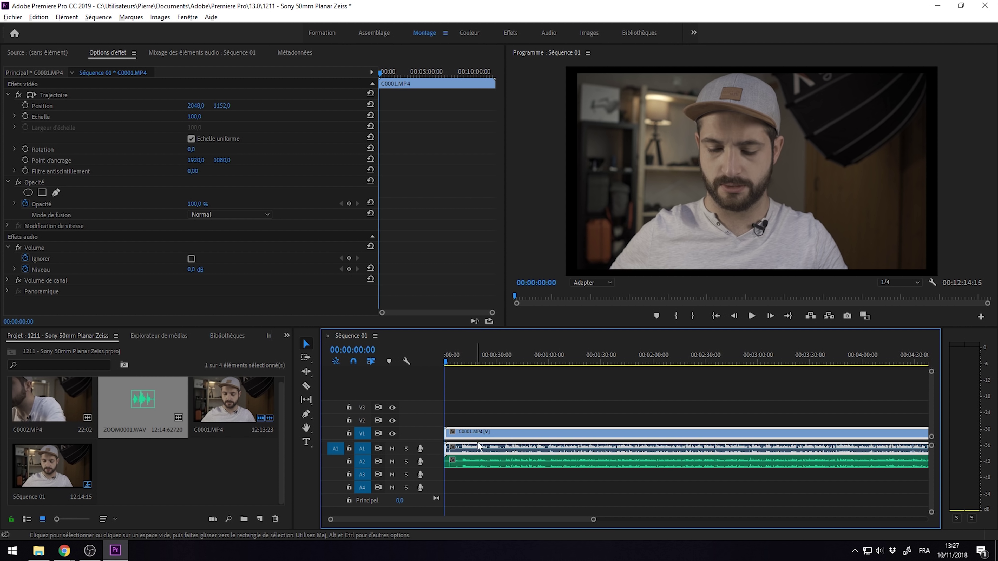
pyautogui.click(466, 365)
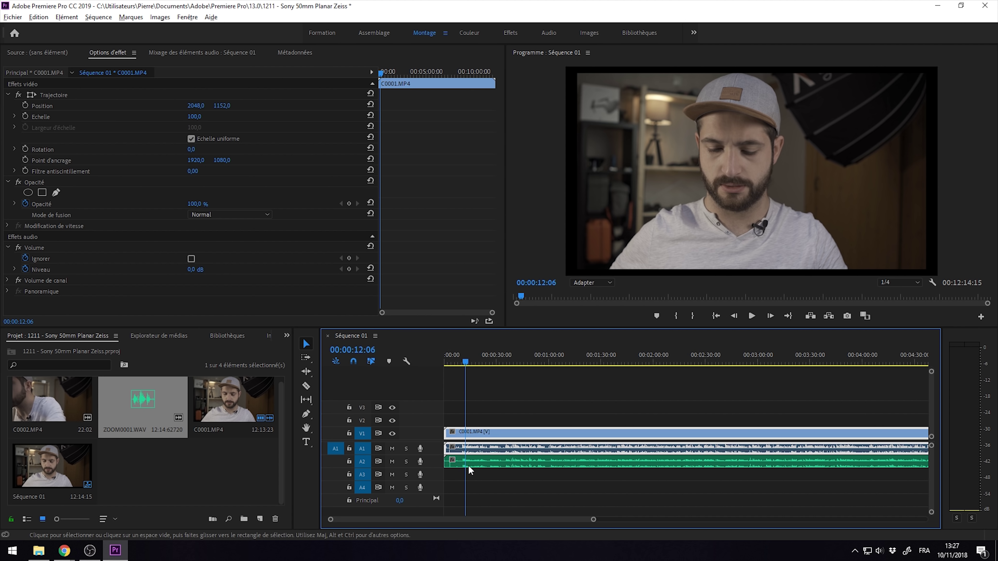
pyautogui.click(499, 421)
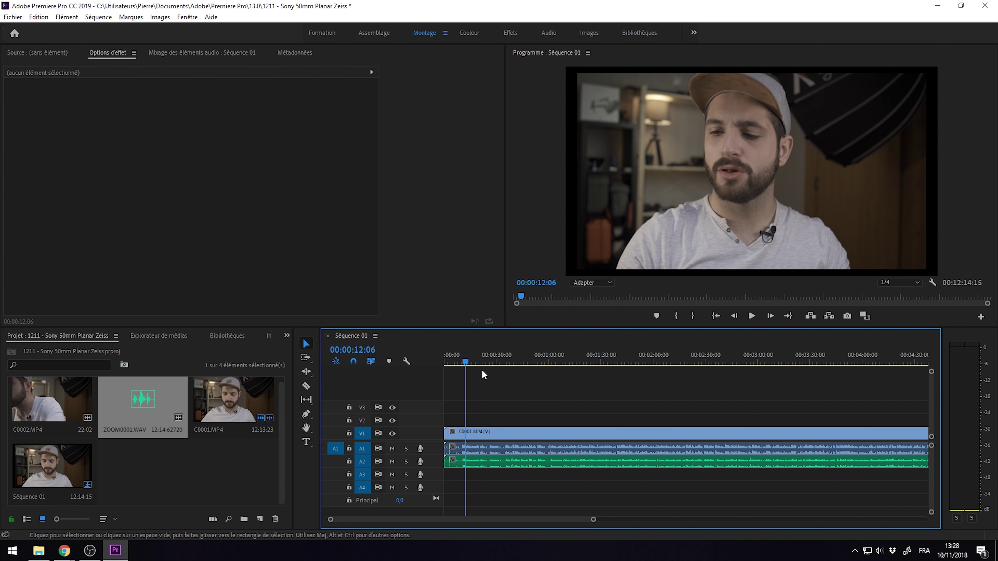
pyautogui.click(479, 435)
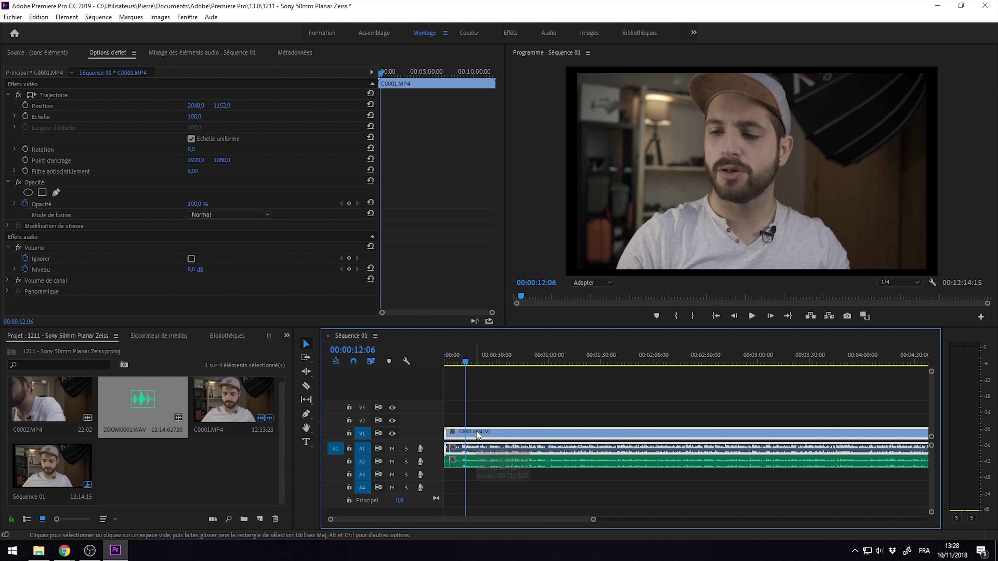
pyautogui.rightClick(484, 439)
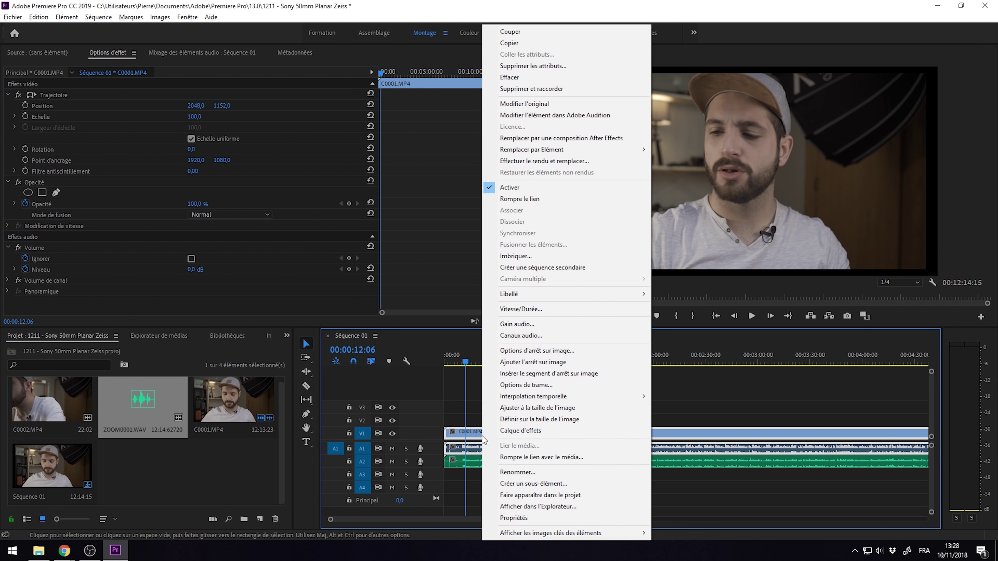
pyautogui.click(523, 409)
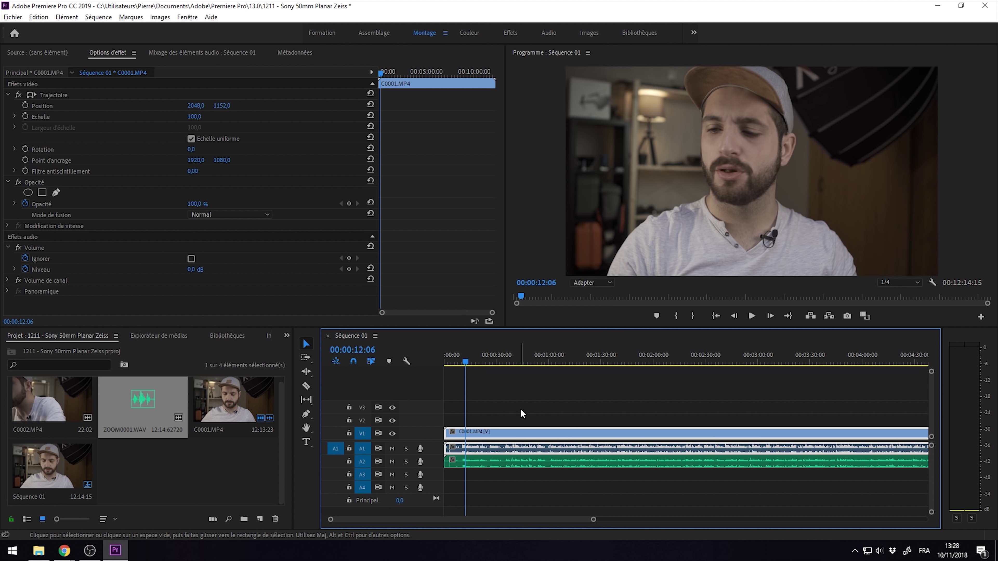
pyautogui.click(502, 492)
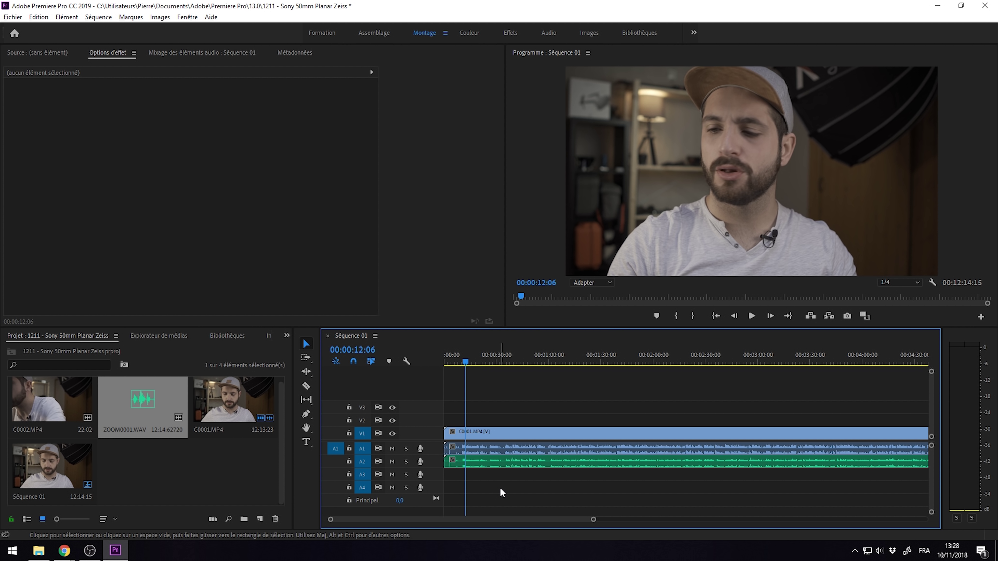
# - Synchronise C0001 with the ZOOM0001 recording by audio
pyautogui.click(496, 460)
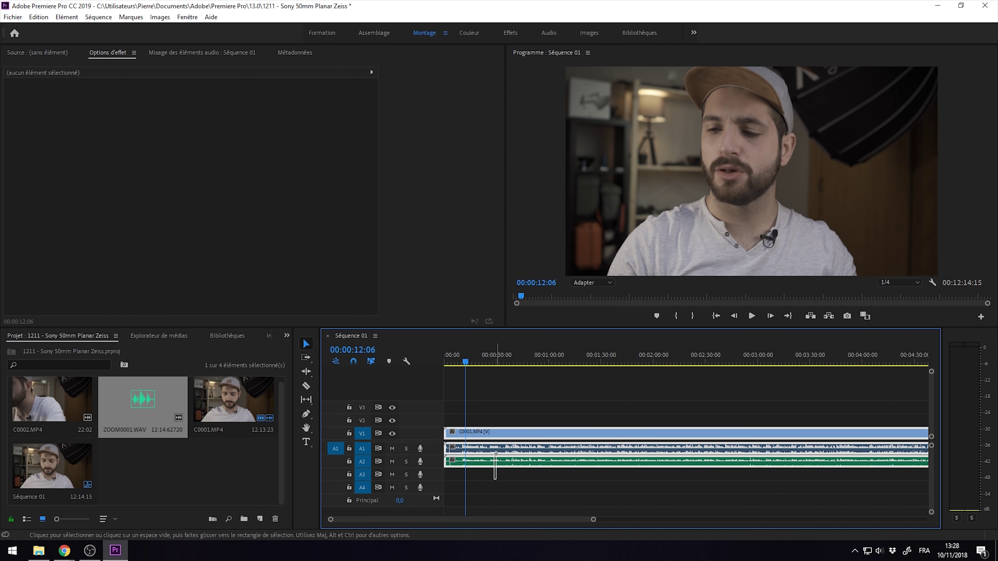
pyautogui.rightClick(496, 448)
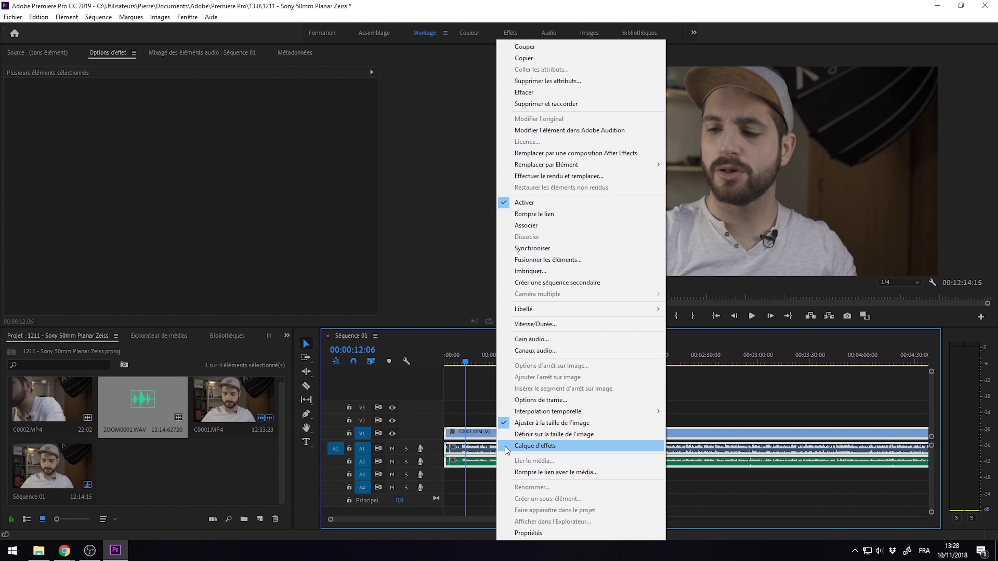
pyautogui.click(487, 476)
pyautogui.moveTo(499, 489); pyautogui.dragTo(498, 448)
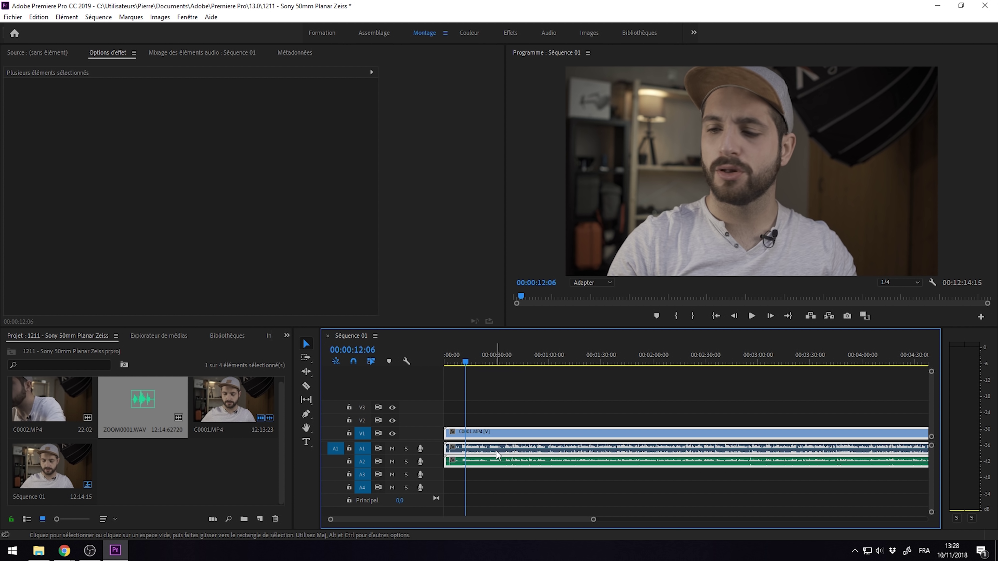
pyautogui.rightClick(497, 455)
pyautogui.click(527, 250)
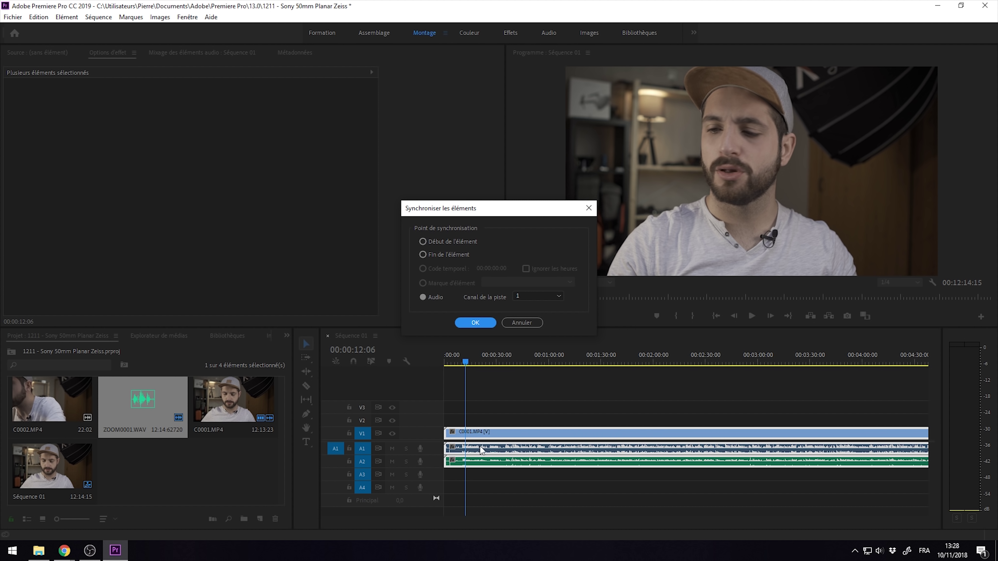
pyautogui.click(474, 325)
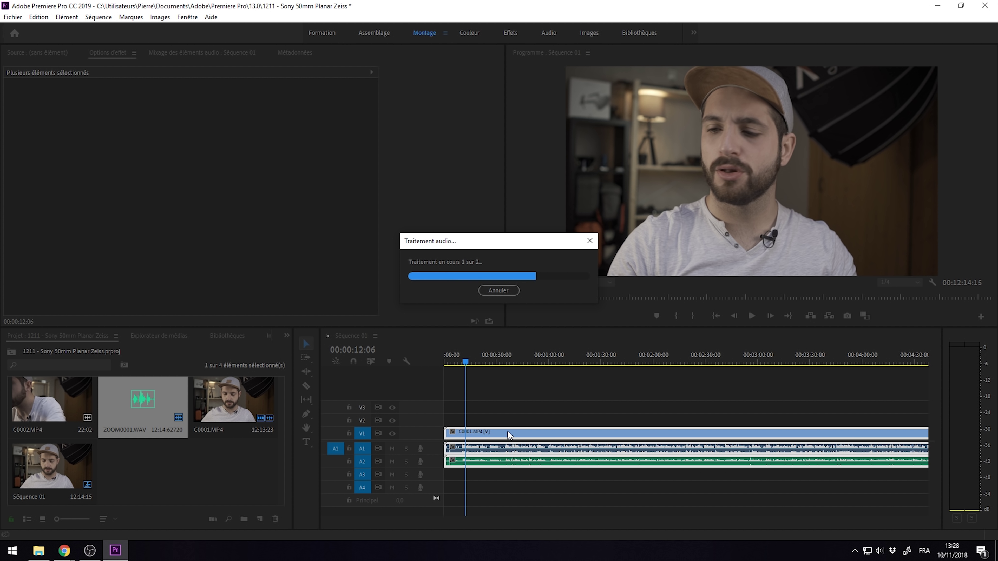
pyautogui.press('=')
pyautogui.press('=')
pyautogui.press('=')
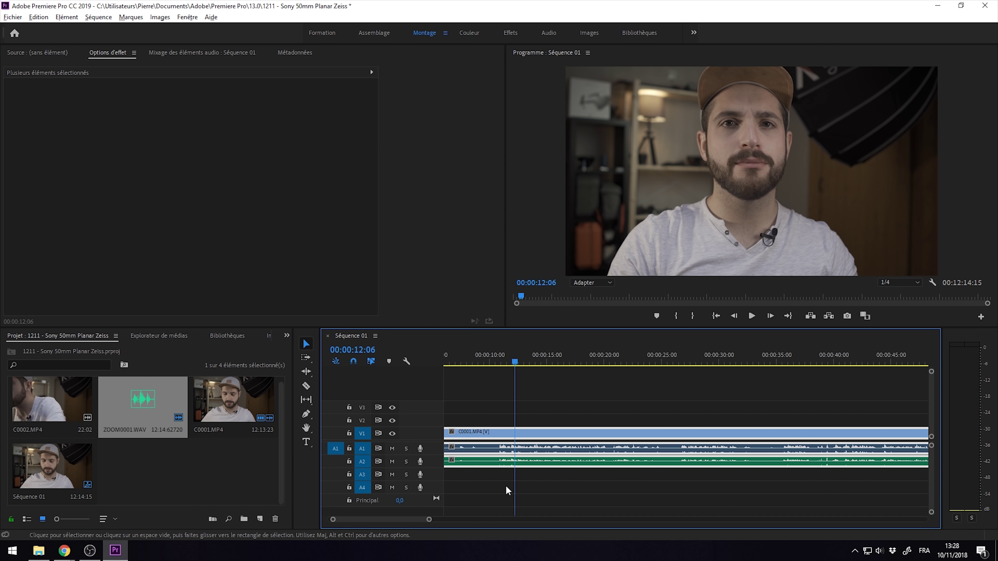
# - Unlink C0001's video from its camera audio and delete that audio from A1
pyautogui.click(584, 360)
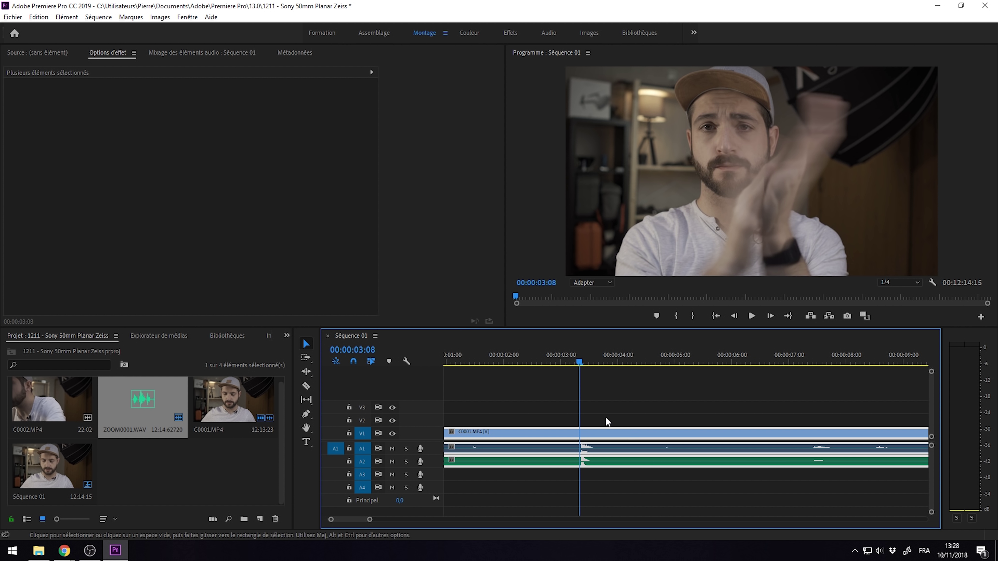
pyautogui.press('-')
pyautogui.press('-')
pyautogui.click(513, 452)
pyautogui.rightClick(512, 452)
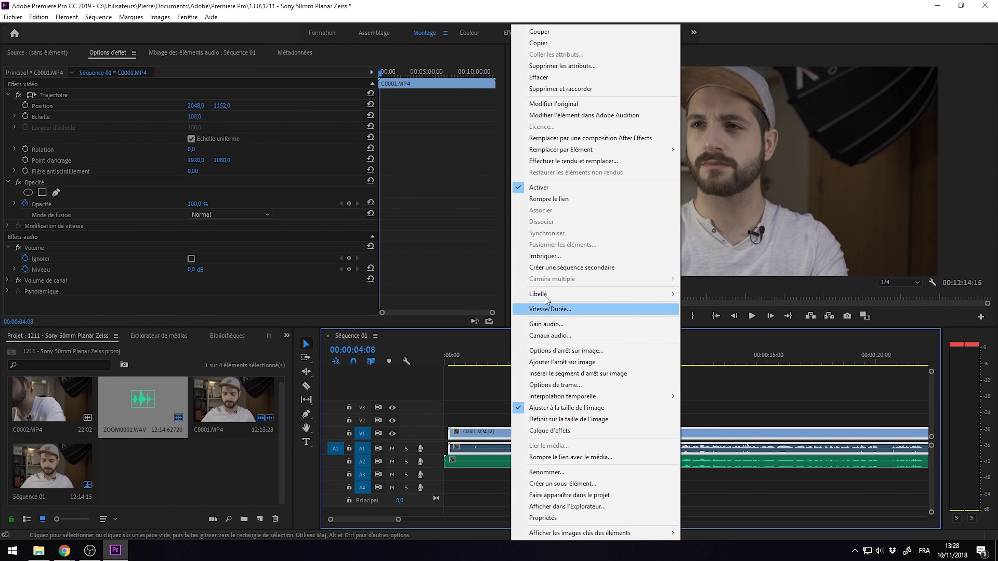
pyautogui.click(578, 203)
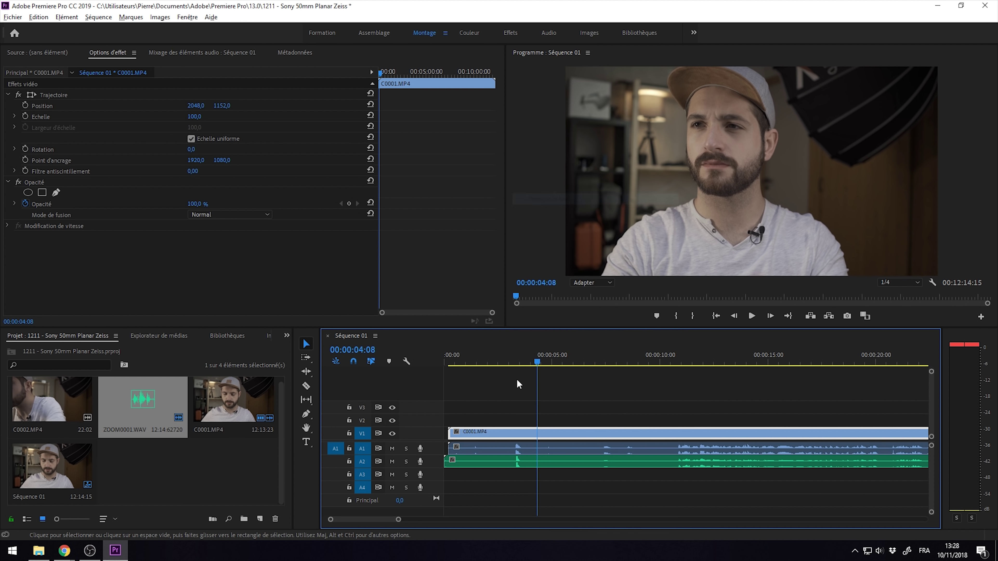
pyautogui.click(505, 451)
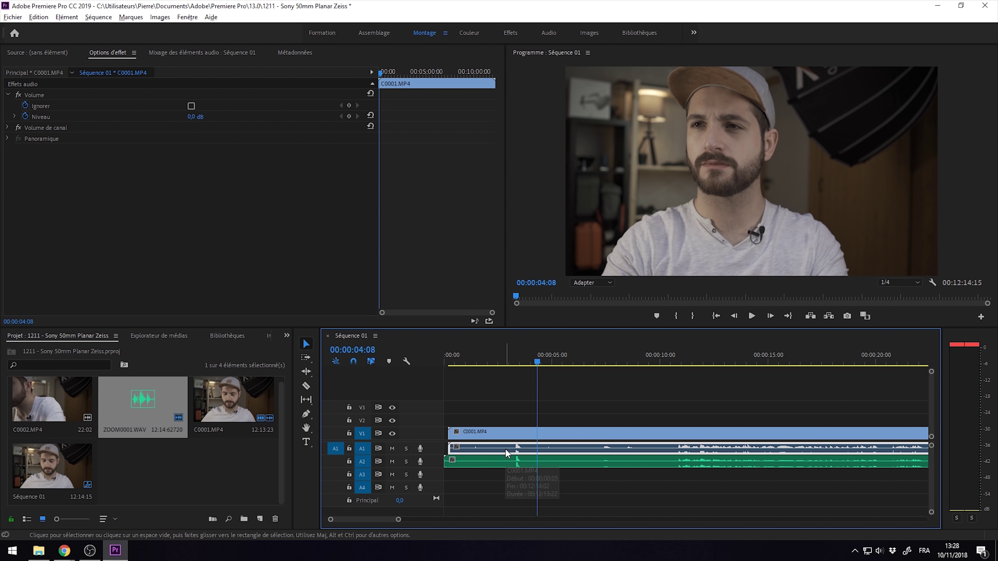
pyautogui.press('Delete')
# - Move the ZOOM0001 audio onto A1 and link it with the C0001 video
pyautogui.moveTo(498, 461); pyautogui.dragTo(511, 448)
pyautogui.rightClick(518, 448)
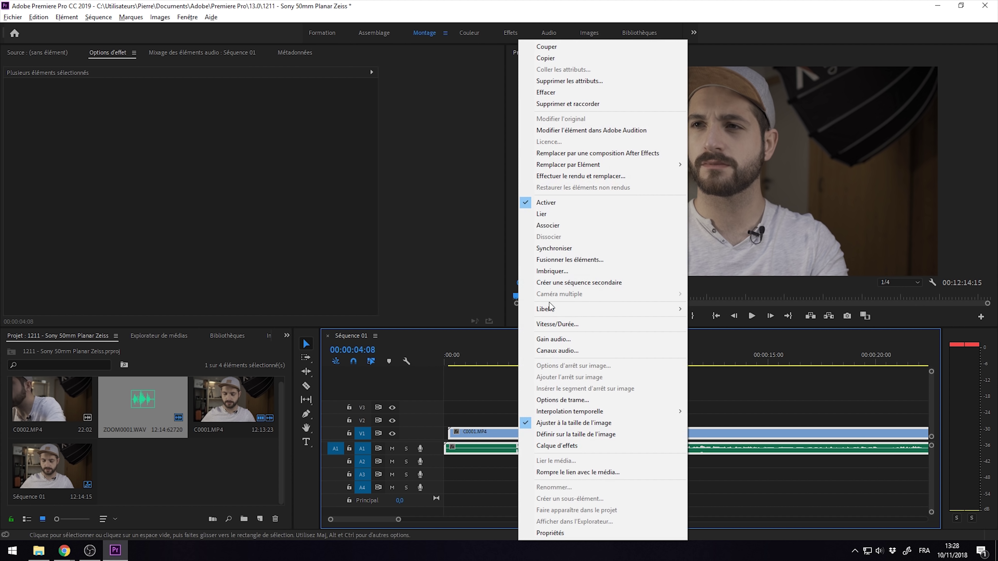
pyautogui.click(535, 212)
pyautogui.click(564, 456)
pyautogui.press('-')
pyautogui.click(571, 449)
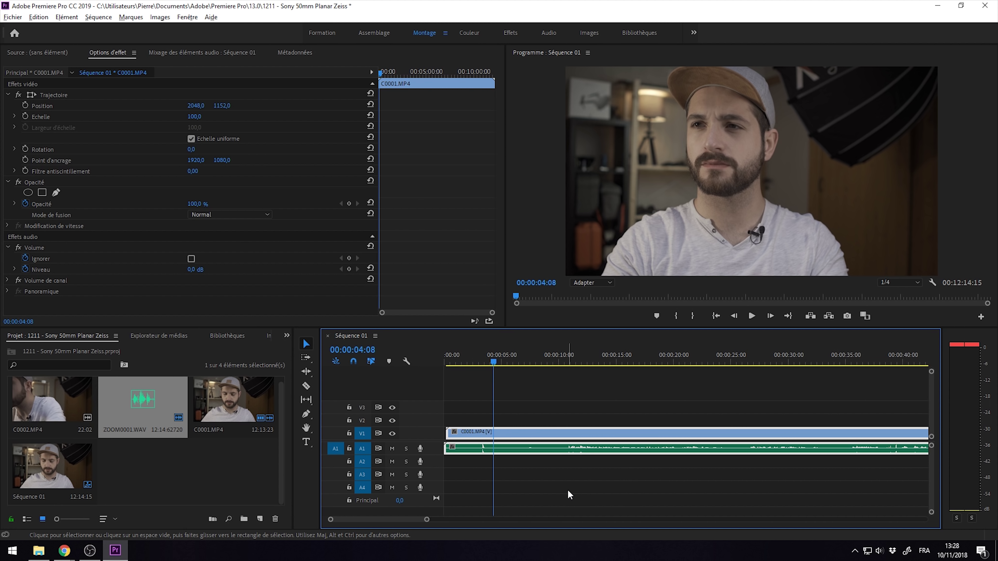
pyautogui.click(516, 469)
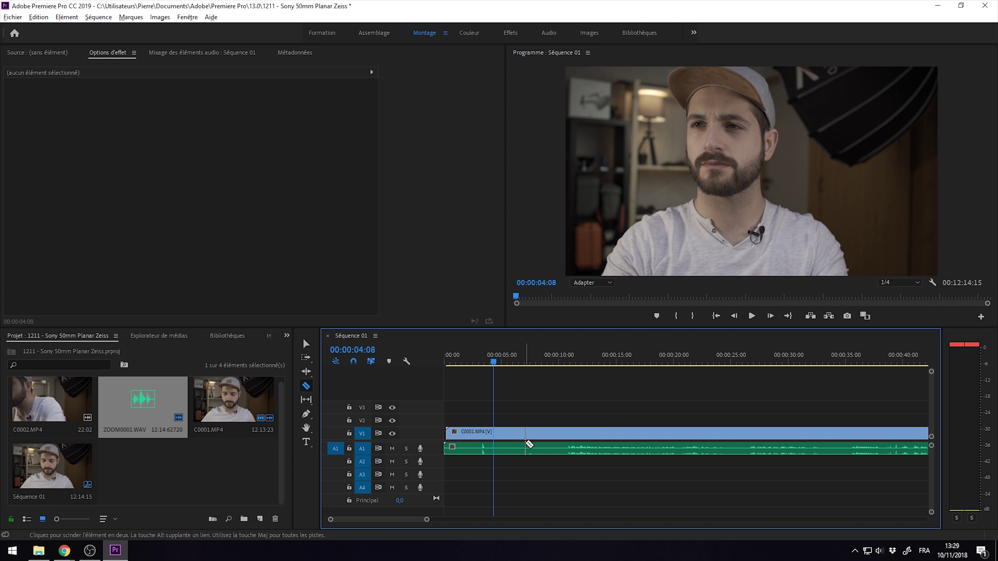
# - Razor the talking-head clip at several points, then undo the extra cuts
pyautogui.click(505, 447)
pyautogui.click(520, 445)
pyautogui.click(538, 445)
pyautogui.click(556, 445)
pyautogui.click(644, 448)
pyautogui.click(742, 446)
pyautogui.click(607, 445)
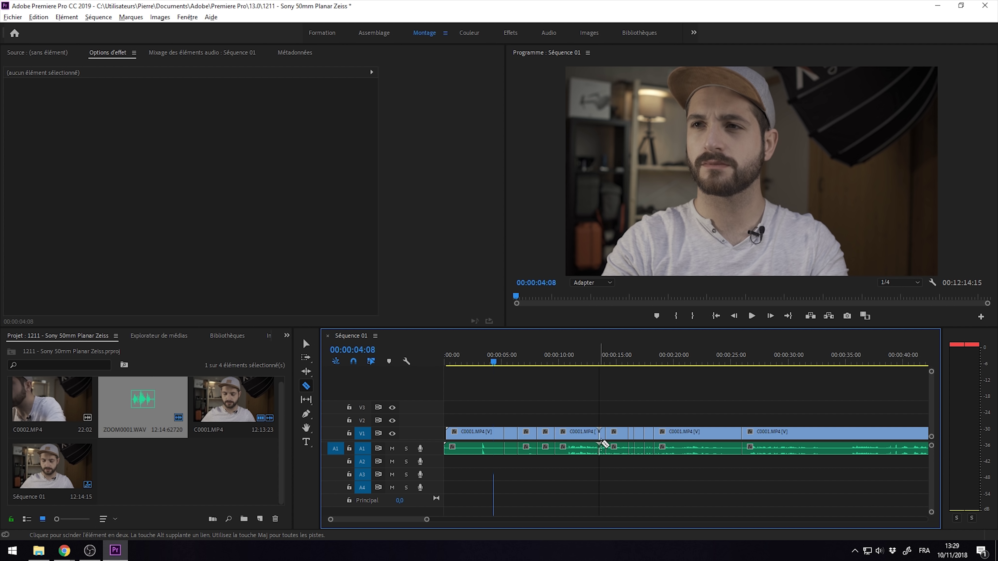
pyautogui.hotkey('ctrl', 'z')
pyautogui.hotkey('ctrl', 'z')
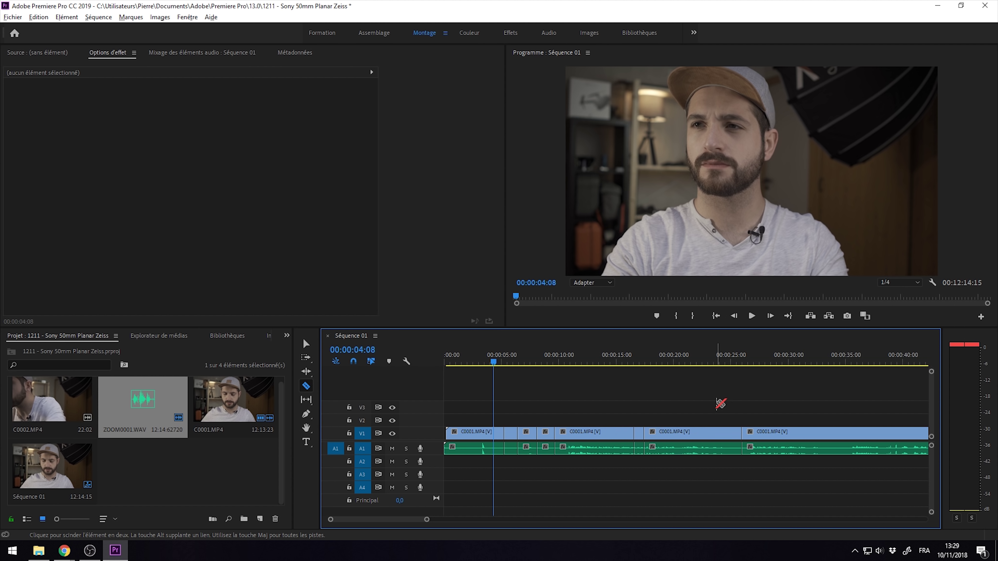
pyautogui.hotkey('ctrl', 'z')
pyautogui.hotkey('ctrl', 'z')
pyautogui.hotkey('ctrl', 'z')
pyautogui.hotkey('ctrl', 'z')
pyautogui.hotkey('ctrl', 'z')
pyautogui.hotkey('ctrl', 'z')
pyautogui.hotkey('ctrl', 'z')
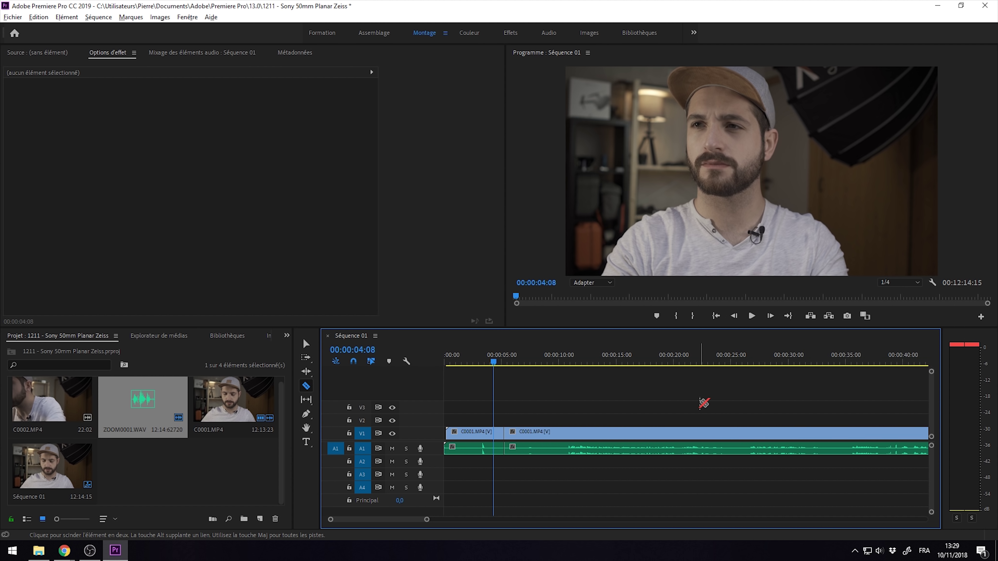
pyautogui.hotkey('ctrl', 'z')
# - Split the clip at 00:00:10:07, delete the opening part, and slide the rest to about 4 s
pyautogui.press('=')
pyautogui.press('=')
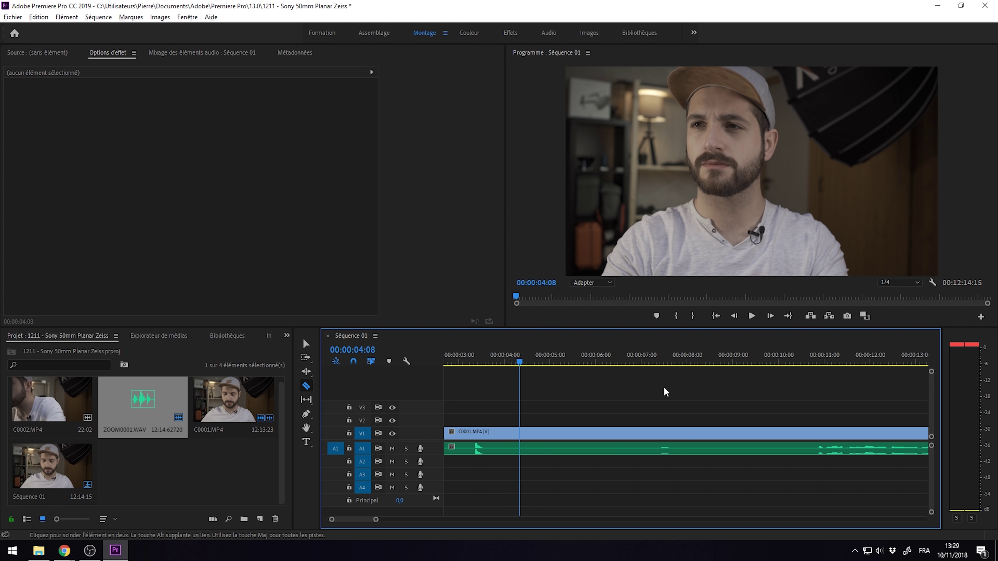
pyautogui.click(791, 377)
pyautogui.click(810, 448)
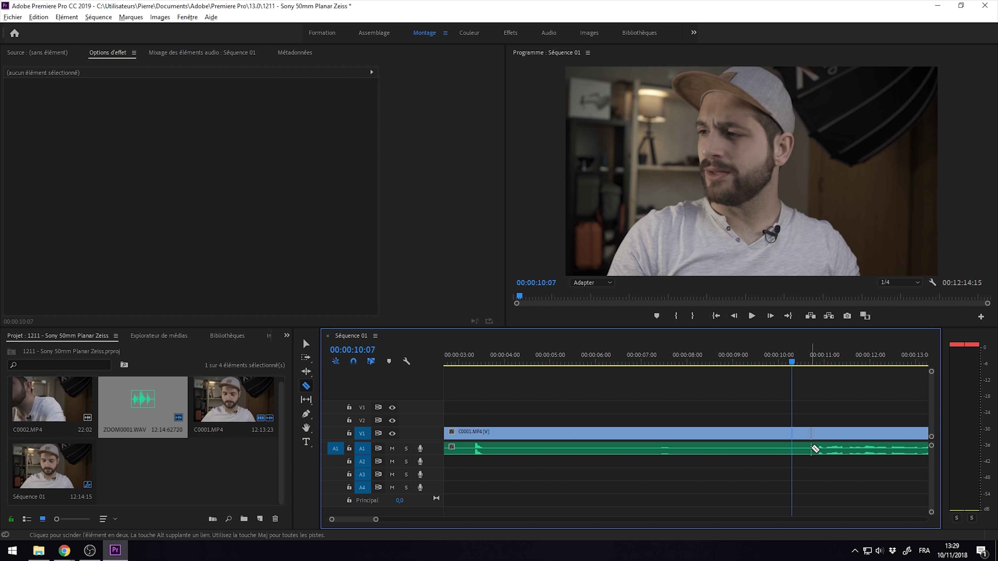
pyautogui.press('v')
pyautogui.click(791, 451)
pyautogui.press('Delete')
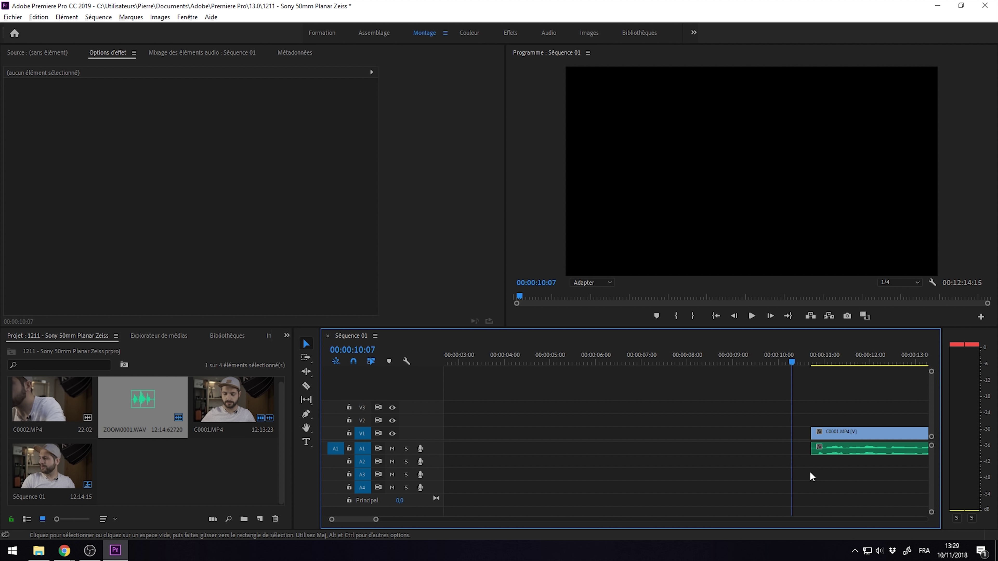
pyautogui.hotkey('ctrl', 'z')
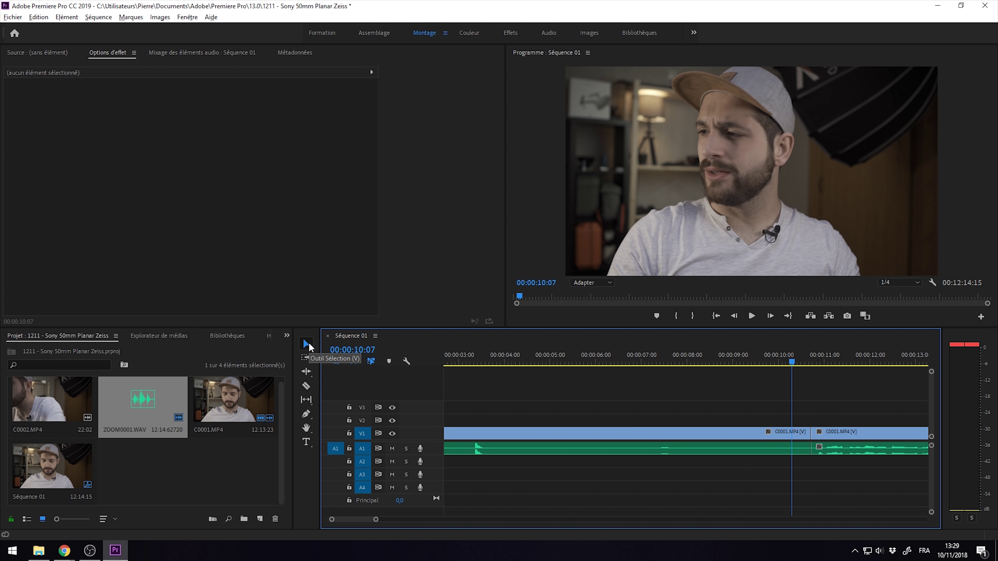
pyautogui.click(656, 447)
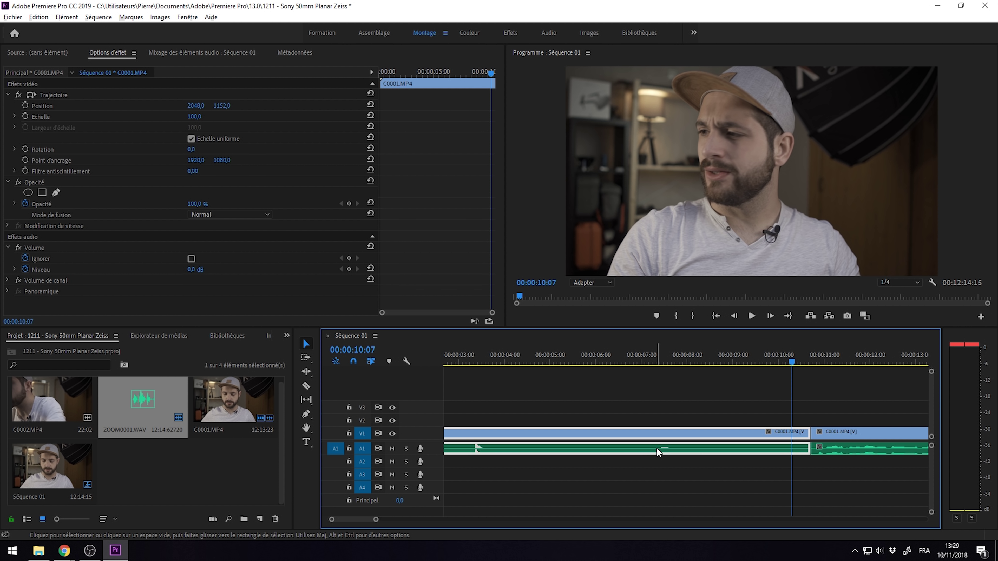
pyautogui.press('Delete')
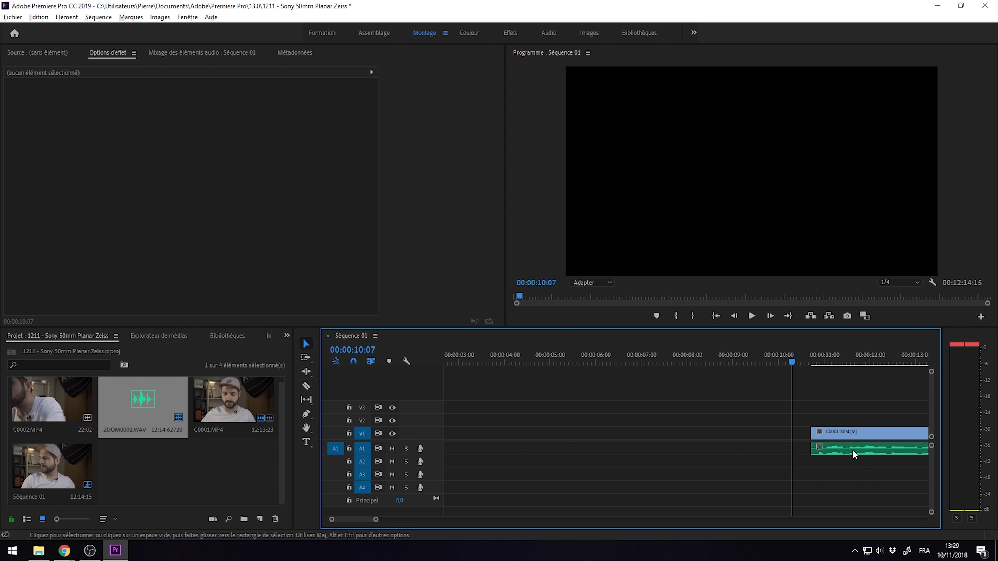
pyautogui.moveTo(852, 449); pyautogui.dragTo(554, 450)
# - Review the cut around 00:00:09 and return the playhead to the sequence start
pyautogui.press('\\')
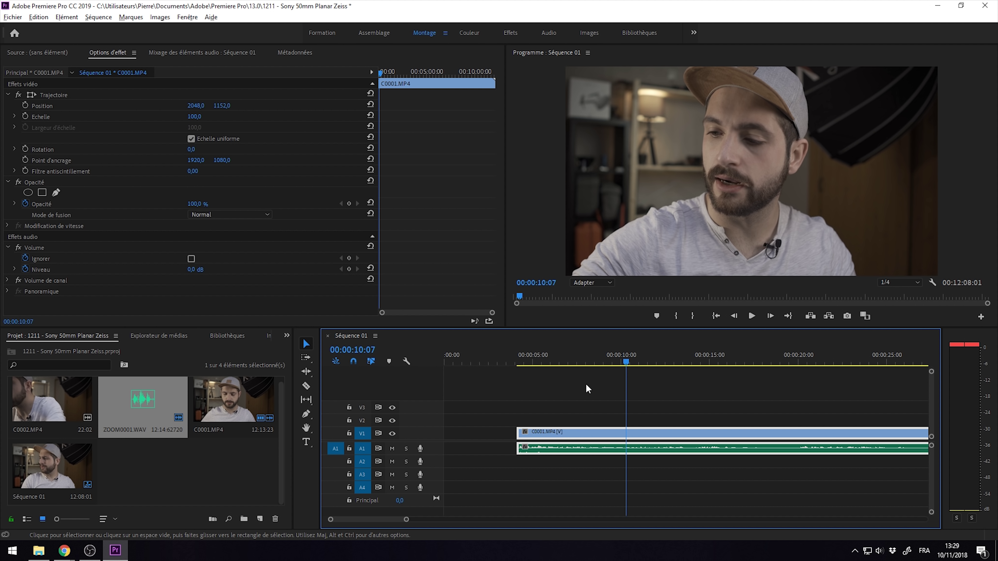
pyautogui.moveTo(627, 363); pyautogui.dragTo(604, 362)
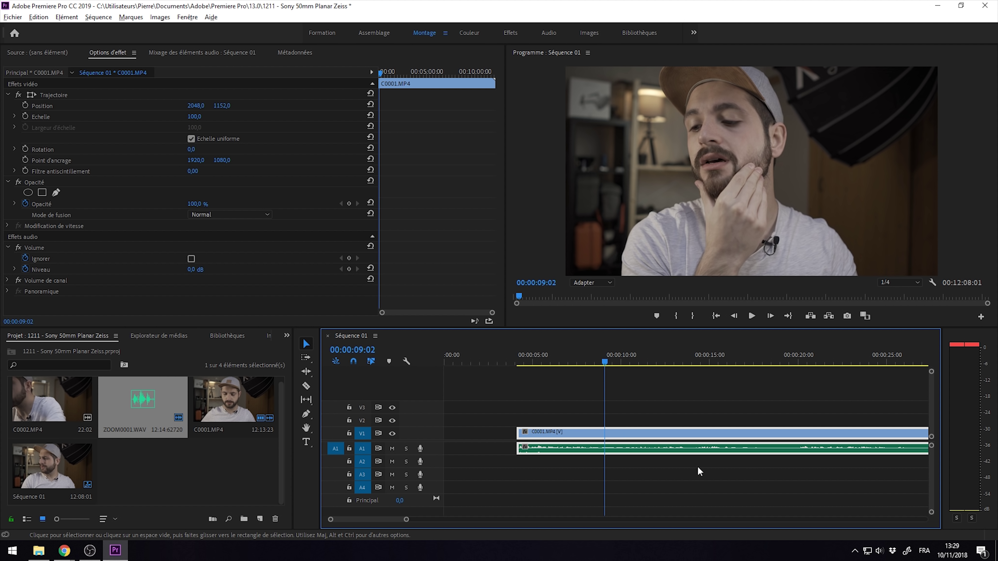
pyautogui.click(616, 364)
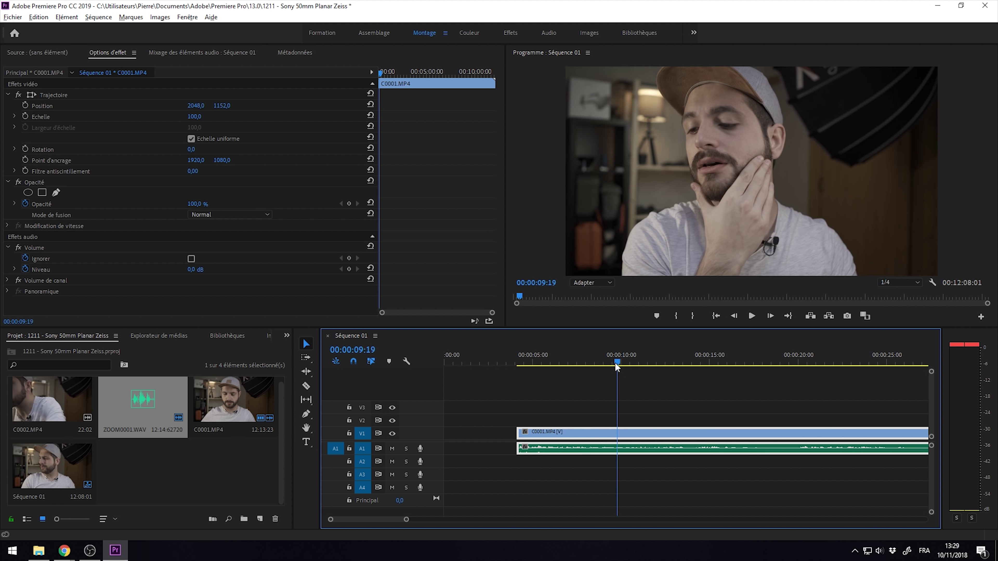
pyautogui.moveTo(616, 367); pyautogui.dragTo(617, 394)
pyautogui.press('c')
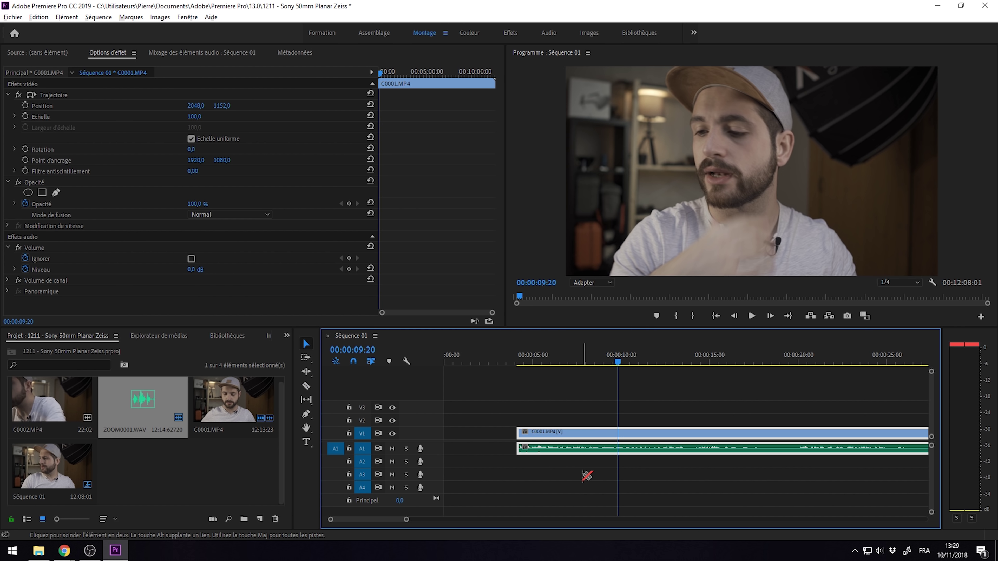
pyautogui.click(212, 491)
pyautogui.scroll(2, 501, 485)
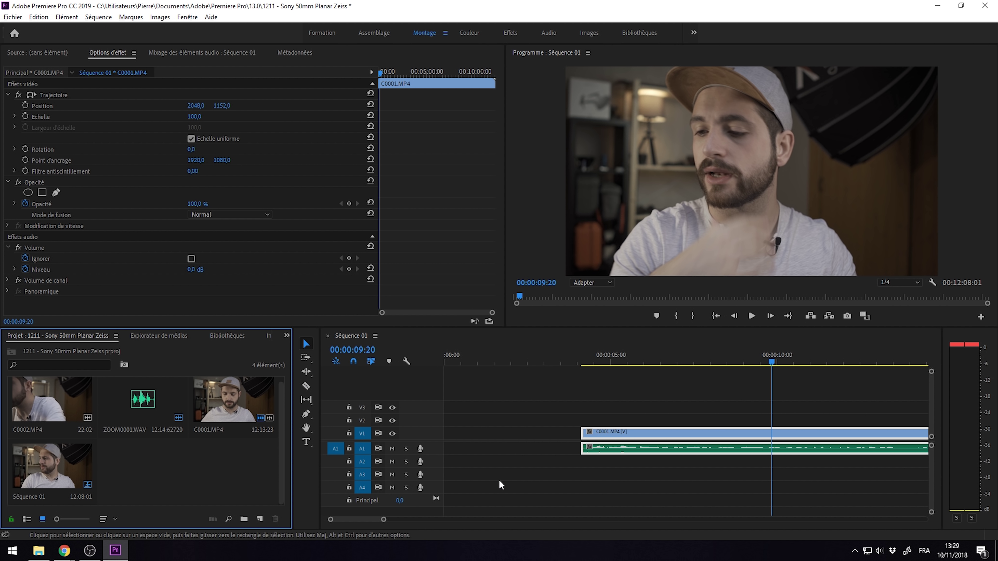
pyautogui.moveTo(473, 364); pyautogui.dragTo(453, 361)
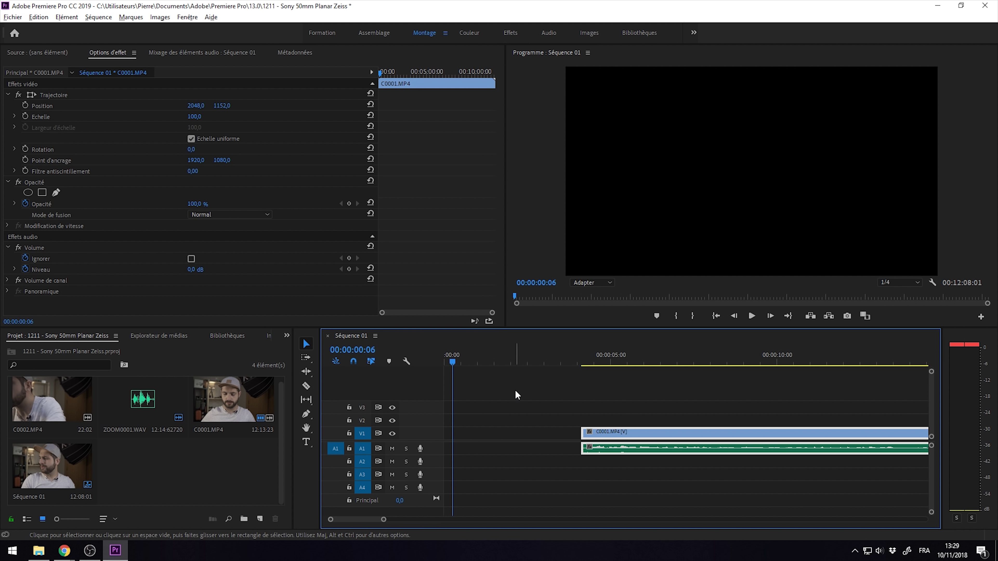
pyautogui.click(512, 482)
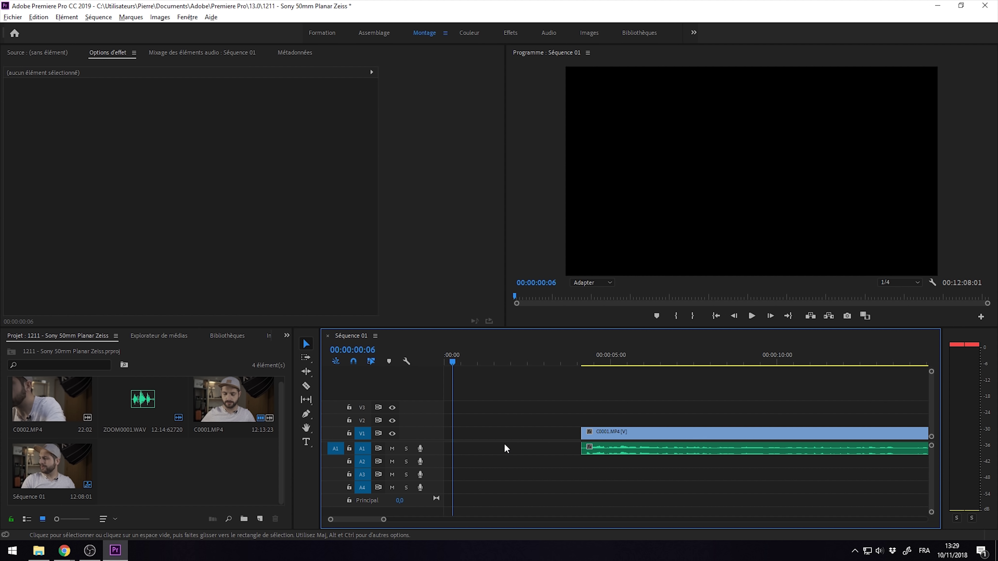
# - Add a new text title at the sequence start and move it up and left
pyautogui.click(457, 364)
pyautogui.hotkey('ctrl', 't')
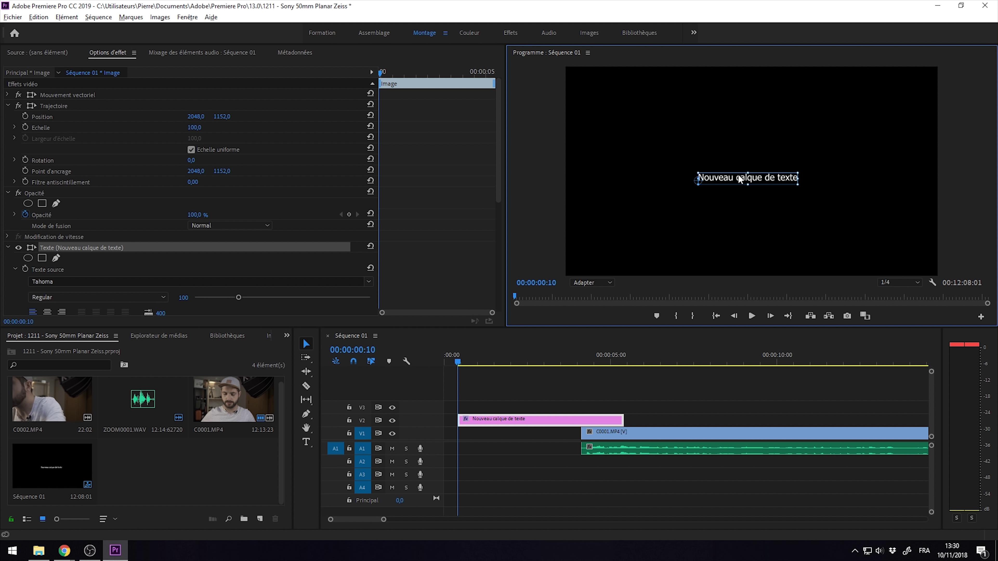
pyautogui.moveTo(742, 179); pyautogui.dragTo(693, 172)
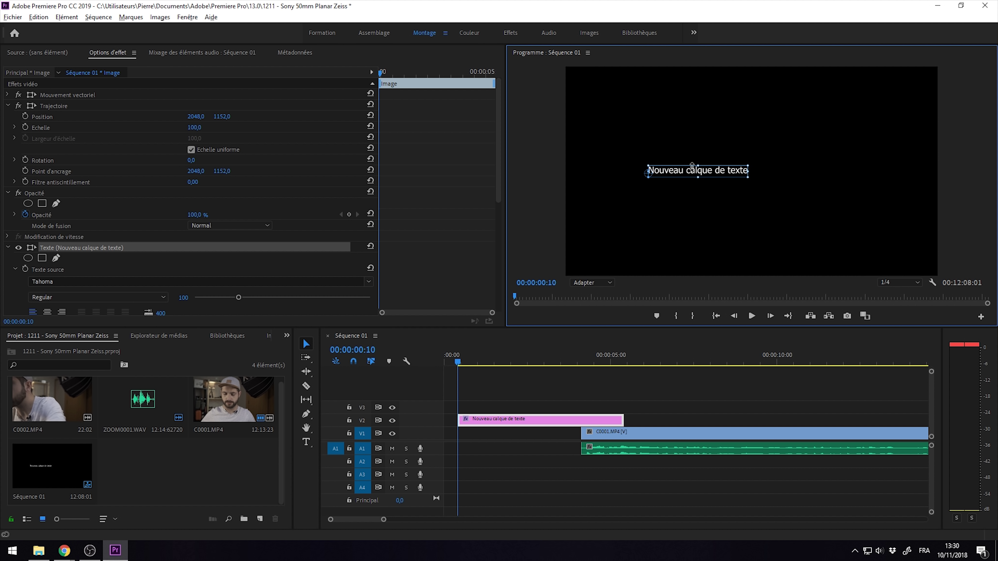
# - Type 'Instagram' with the creator's account handle on a second line
pyautogui.doubleClick(692, 169)
pyautogui.write('Instagram')
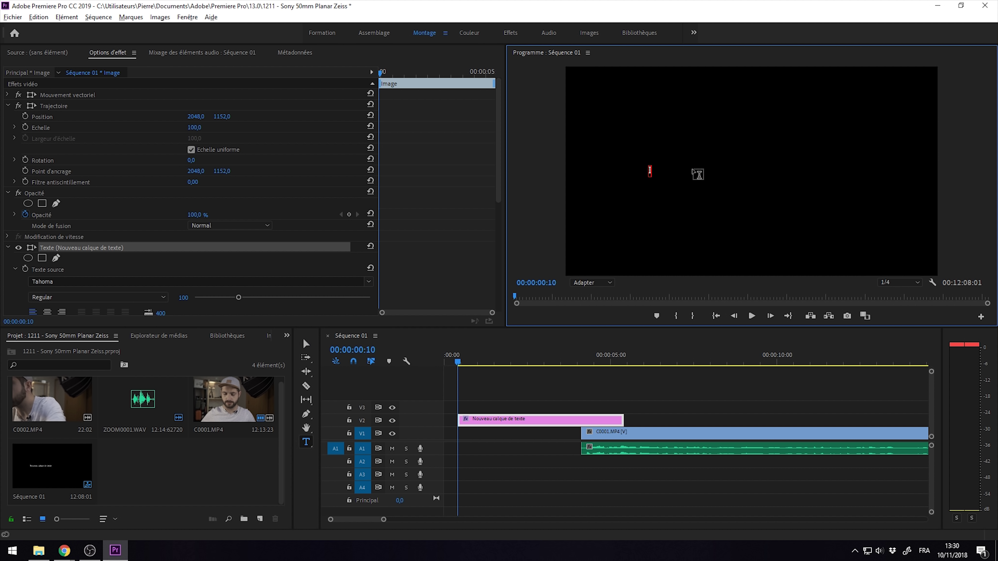
pyautogui.press('Return')
pyautogui.press('BackSpace')
pyautogui.write('@pier')
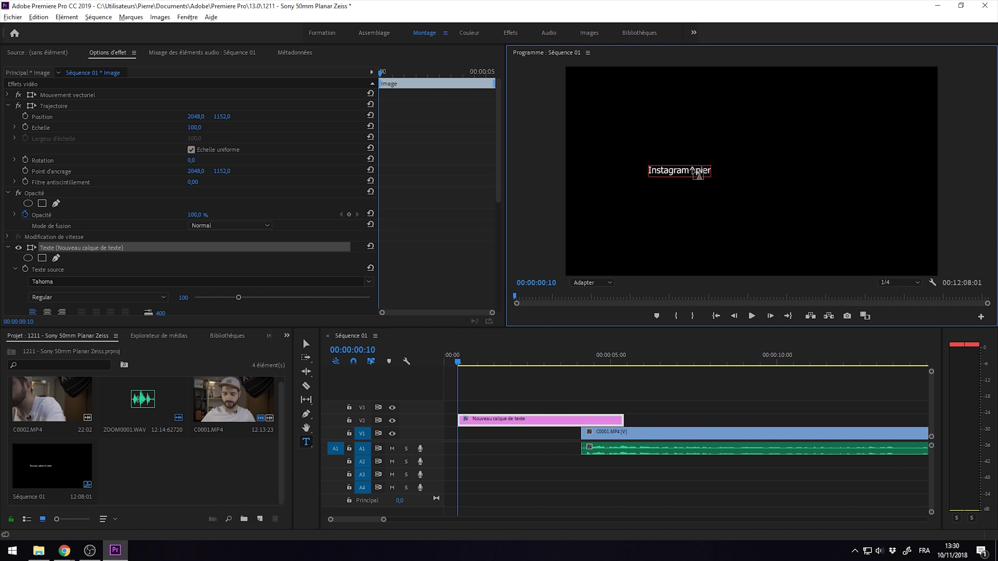
pyautogui.press('BackSpace')
pyautogui.press('BackSpace')
pyautogui.press('BackSpace')
pyautogui.press('BackSpace')
pyautogui.press('BackSpace')
pyautogui.press('BackSpace')
pyautogui.press('Return')
pyautogui.write('boisseaux')
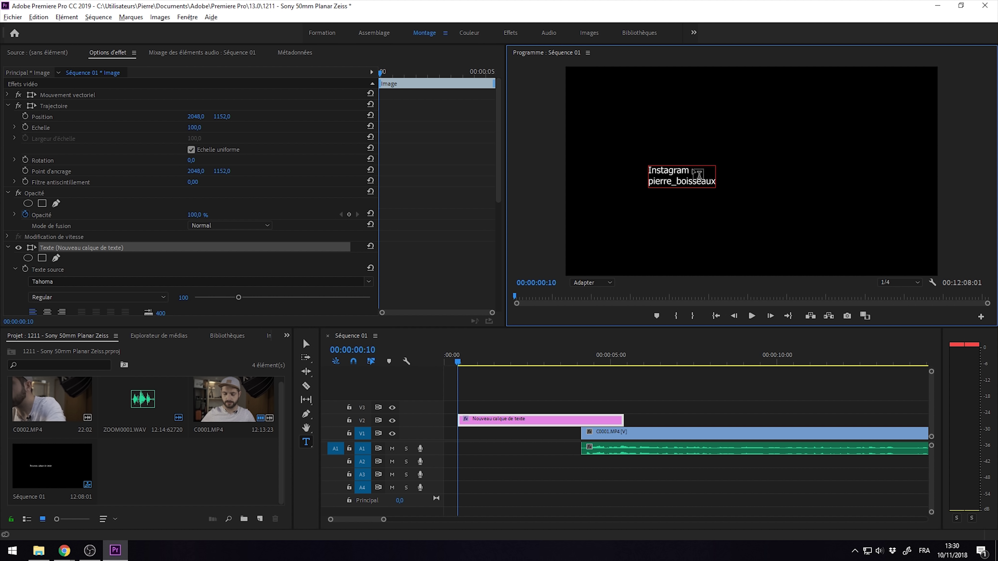
pyautogui.doubleClick(679, 180)
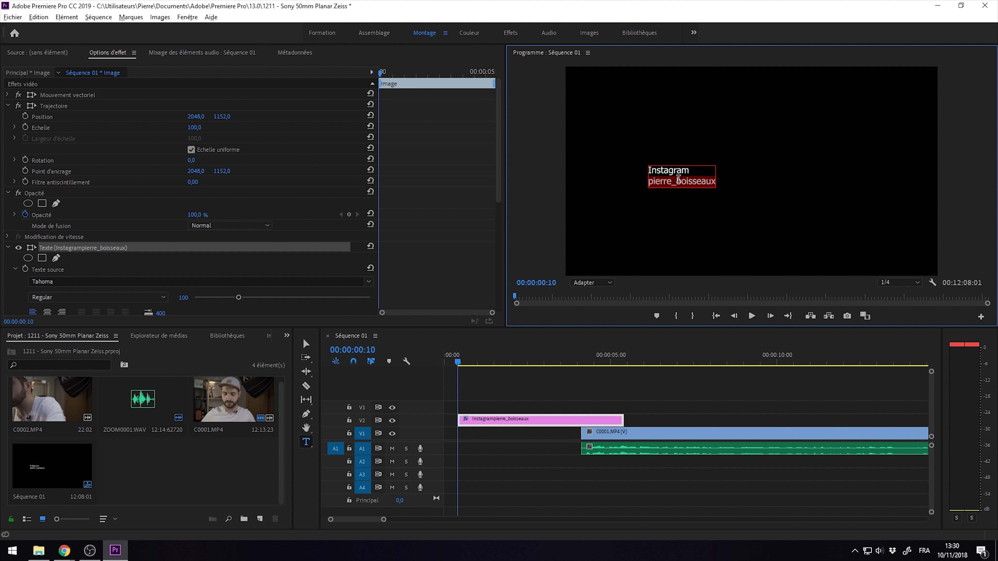
pyautogui.hotkey('ctrl', 'a')
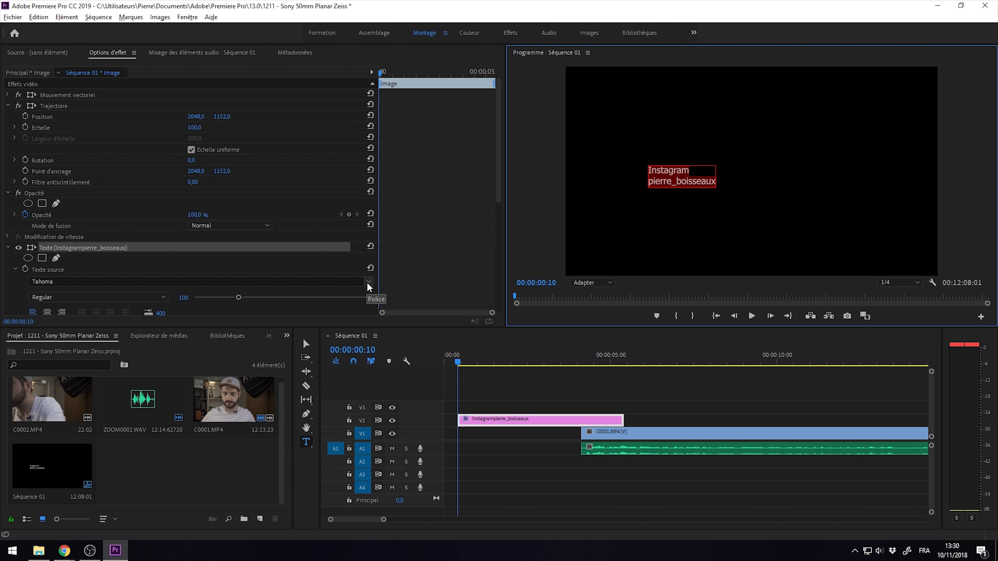
# - Set the title to Courier New, centre-aligned, at font size 180
pyautogui.click(368, 286)
pyautogui.scroll(15, 132, 366)
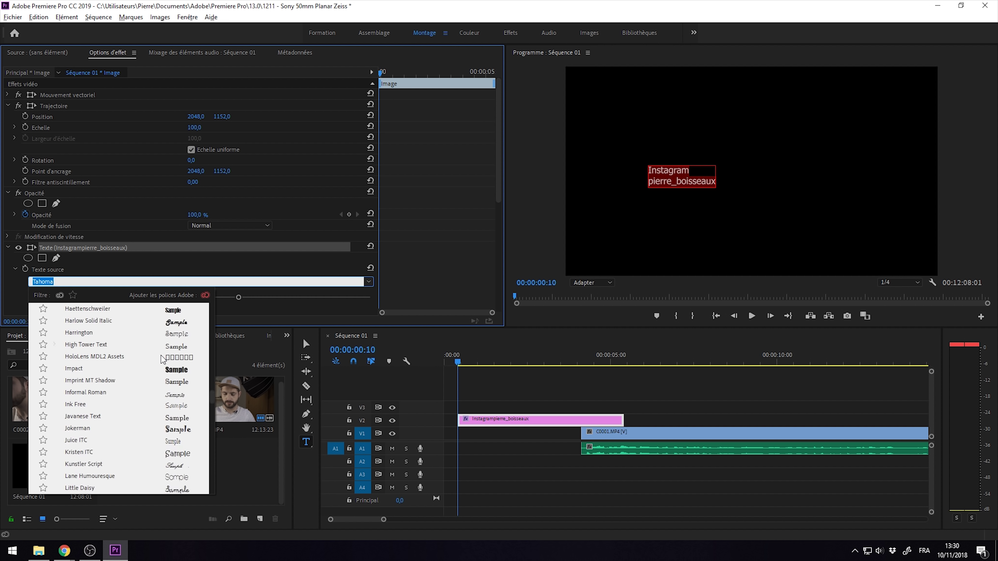
pyautogui.click(85, 416)
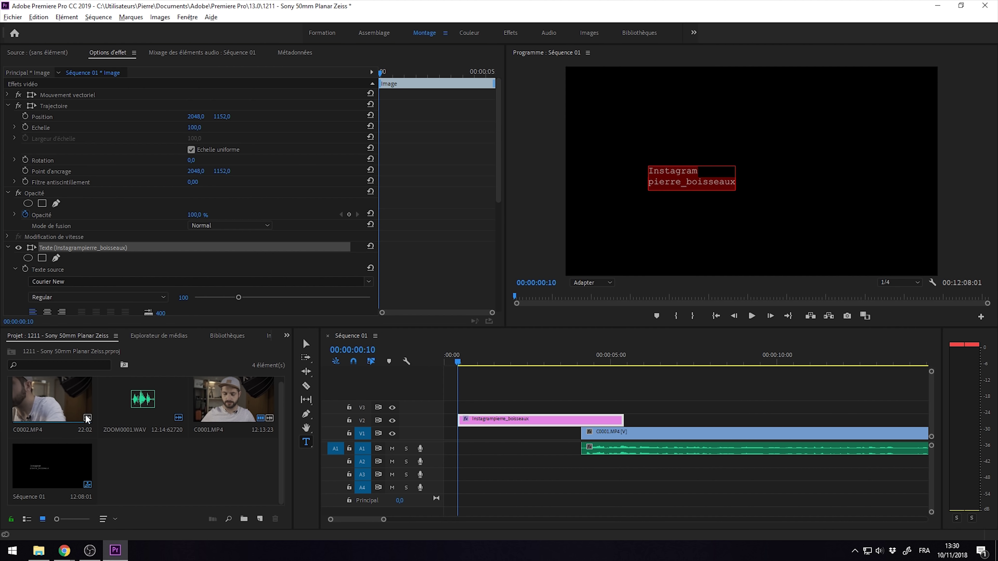
pyautogui.click(52, 313)
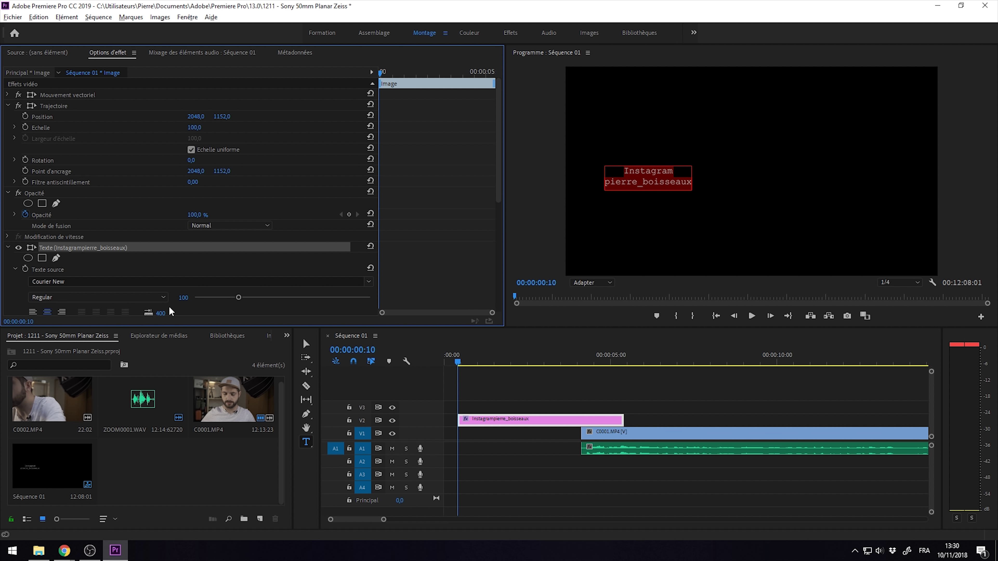
pyautogui.click(182, 297)
pyautogui.write('80')
pyautogui.press('Return')
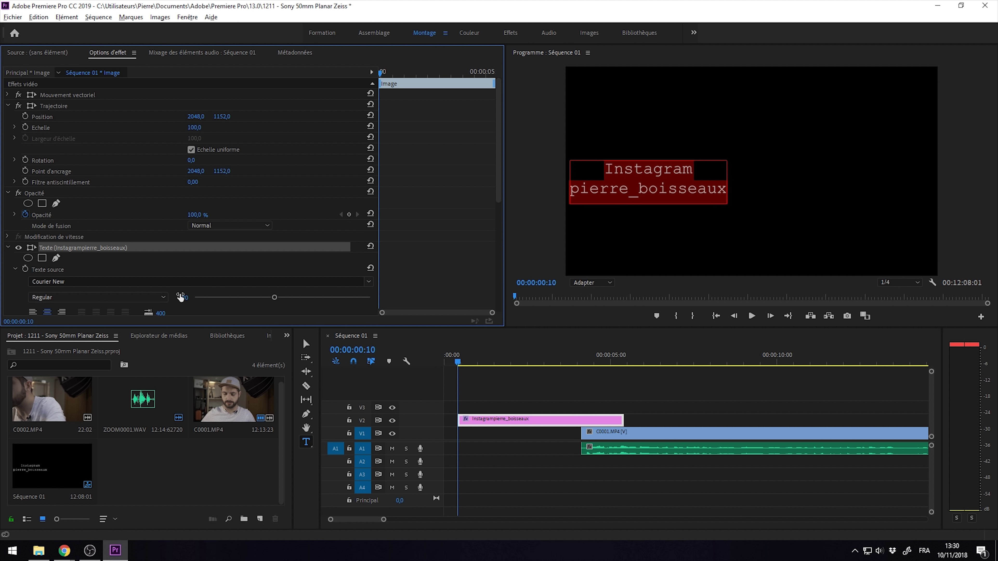
# - Reduce just the word Instagram to font size 150
pyautogui.click(668, 173)
pyautogui.doubleClick(668, 173)
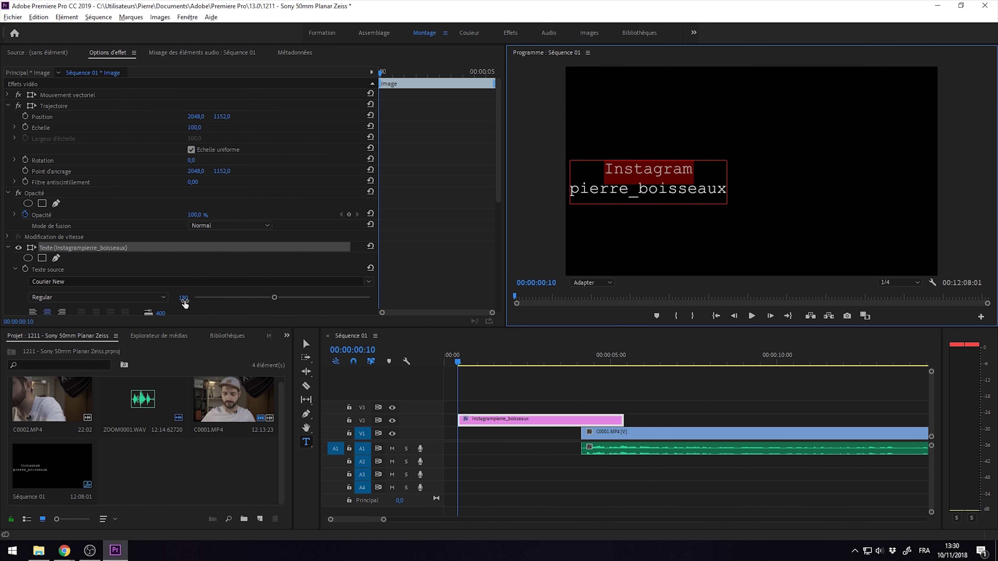
pyautogui.click(183, 297)
pyautogui.write('150')
pyautogui.press('Return')
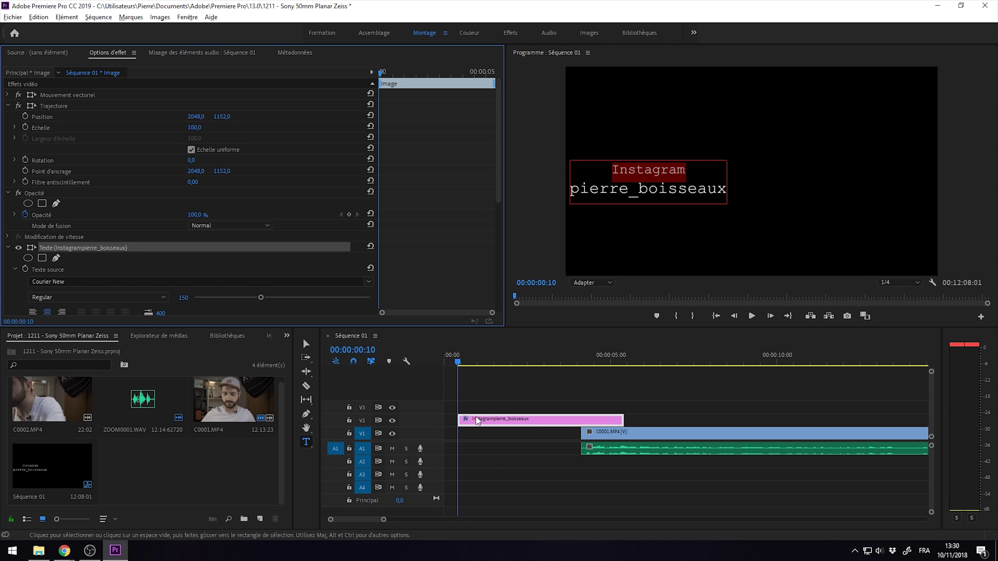
pyautogui.click(518, 462)
# - Move the title block to the horizontal centre of the frame
pyautogui.press('v')
pyautogui.click(649, 174)
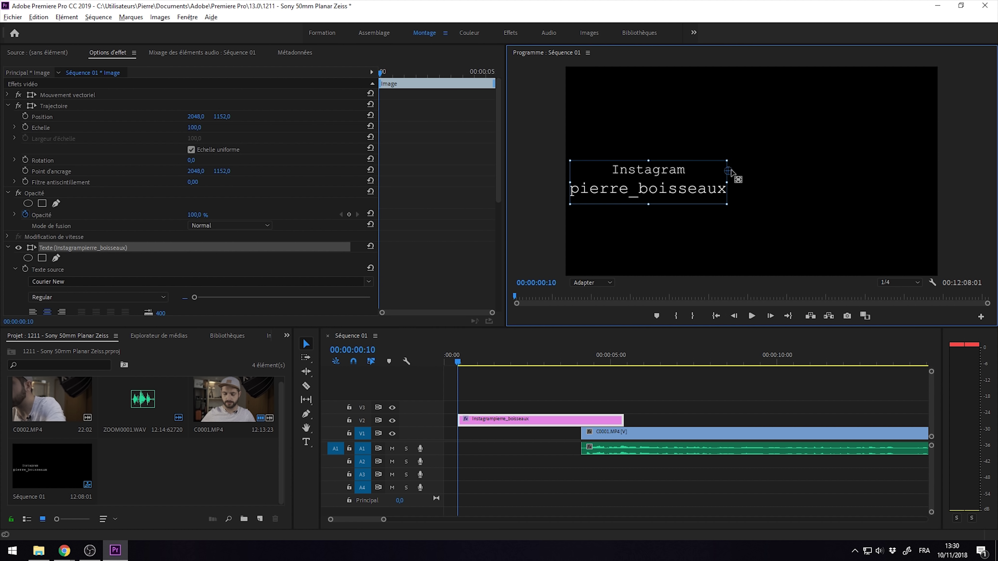
pyautogui.moveTo(671, 170); pyautogui.dragTo(765, 160)
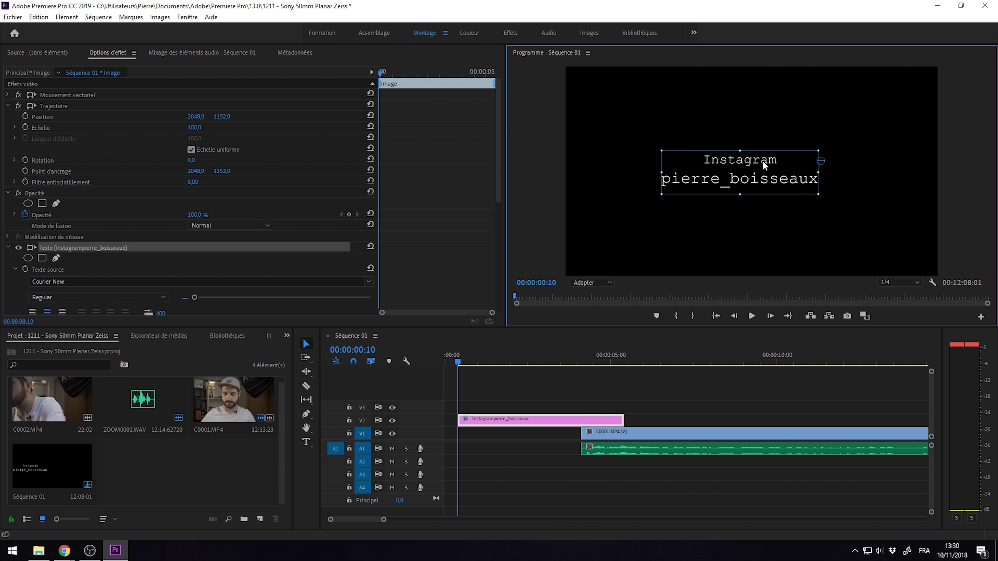
pyautogui.click(507, 446)
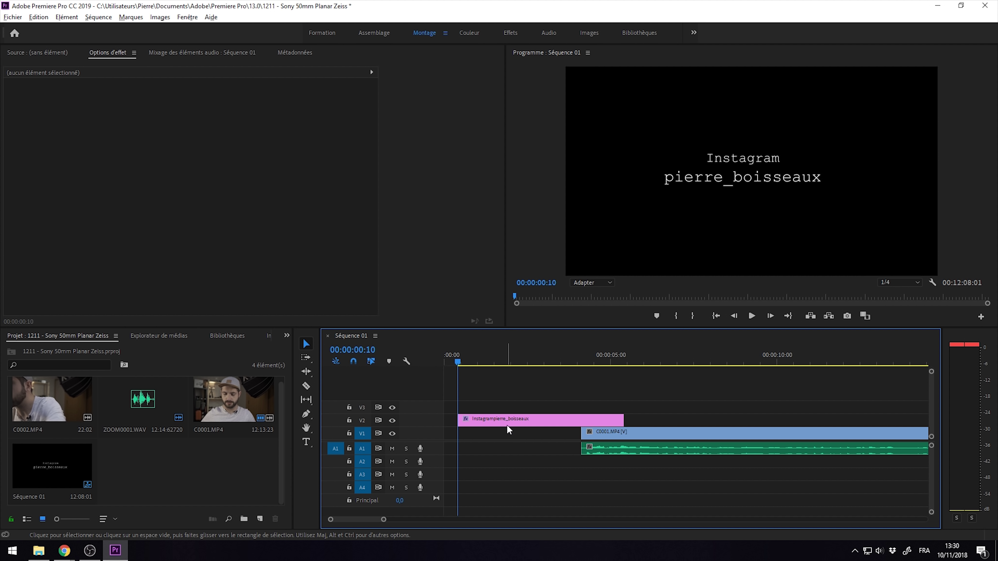
# - Move the title to the sequence start and make C0001 begin where the title ends
pyautogui.moveTo(507, 421); pyautogui.dragTo(493, 421)
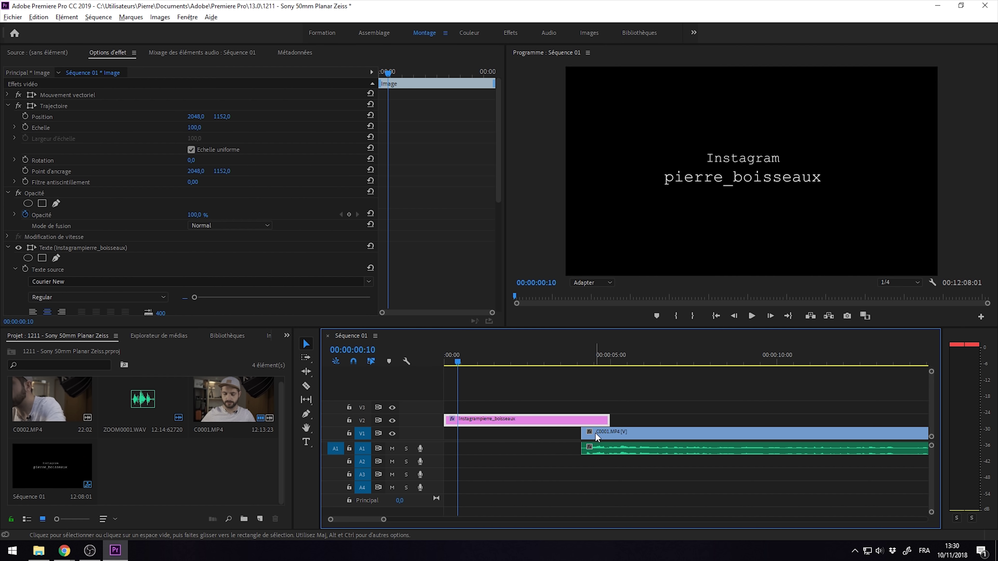
pyautogui.moveTo(601, 429); pyautogui.dragTo(626, 444)
pyautogui.moveTo(498, 420)
pyautogui.mouseDown()
pyautogui.moveTo(554, 399)
pyautogui.moveTo(498, 421)
pyautogui.mouseUp()
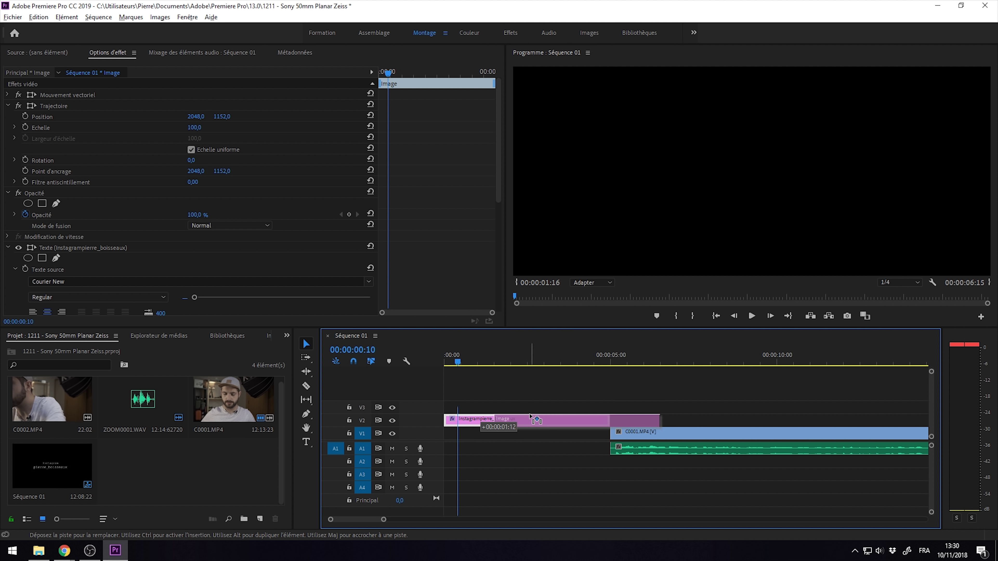
pyautogui.click(576, 437)
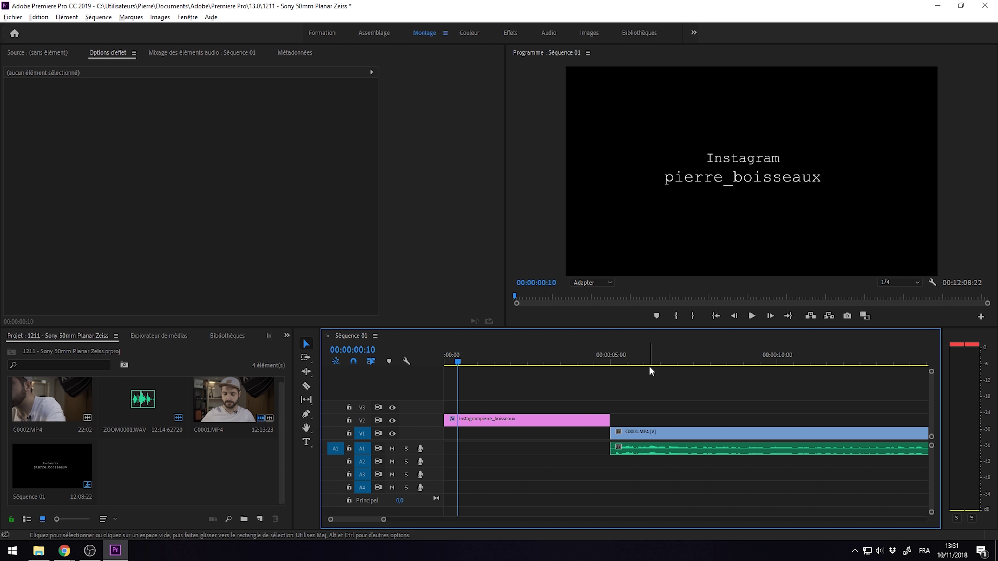
# - Slide the title later to overlap the video and preview it around six seconds
pyautogui.click(651, 357)
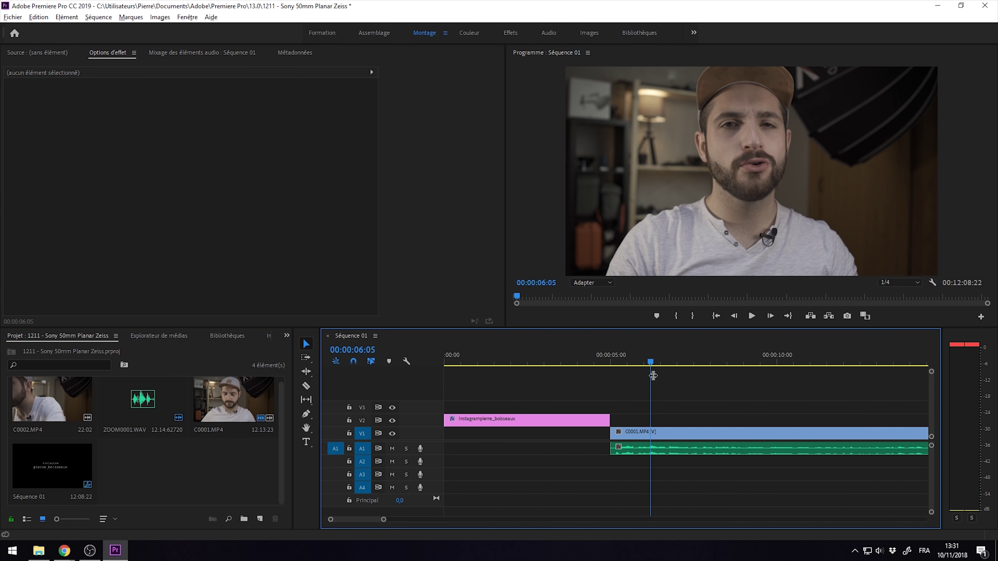
pyautogui.moveTo(653, 376); pyautogui.dragTo(645, 374)
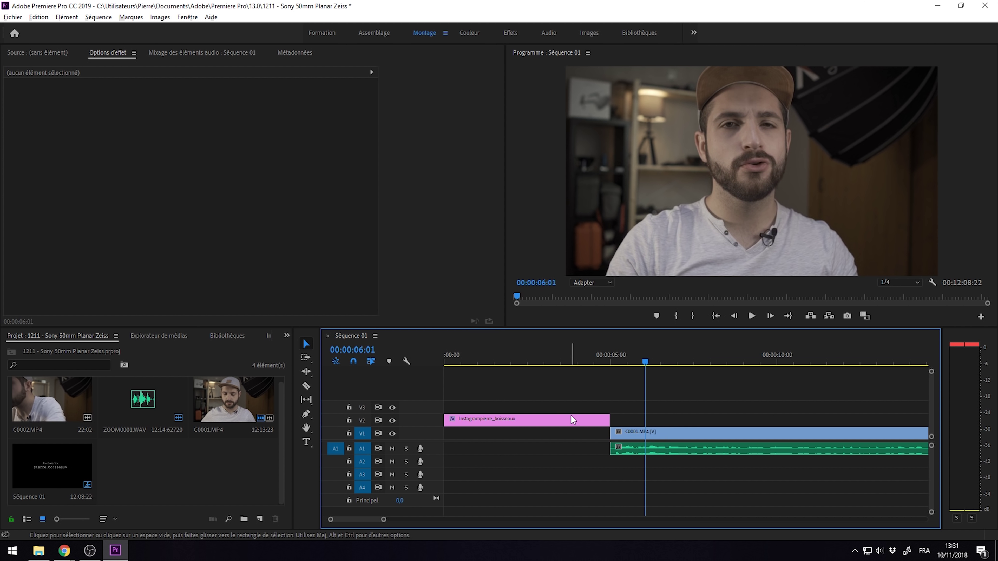
pyautogui.moveTo(571, 419); pyautogui.dragTo(662, 419)
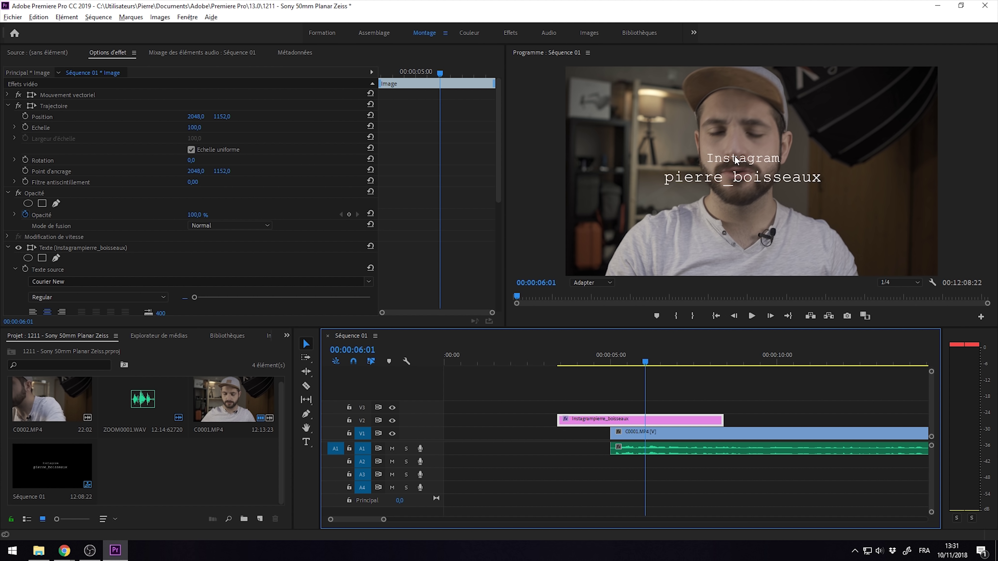
pyautogui.moveTo(646, 361); pyautogui.dragTo(724, 363)
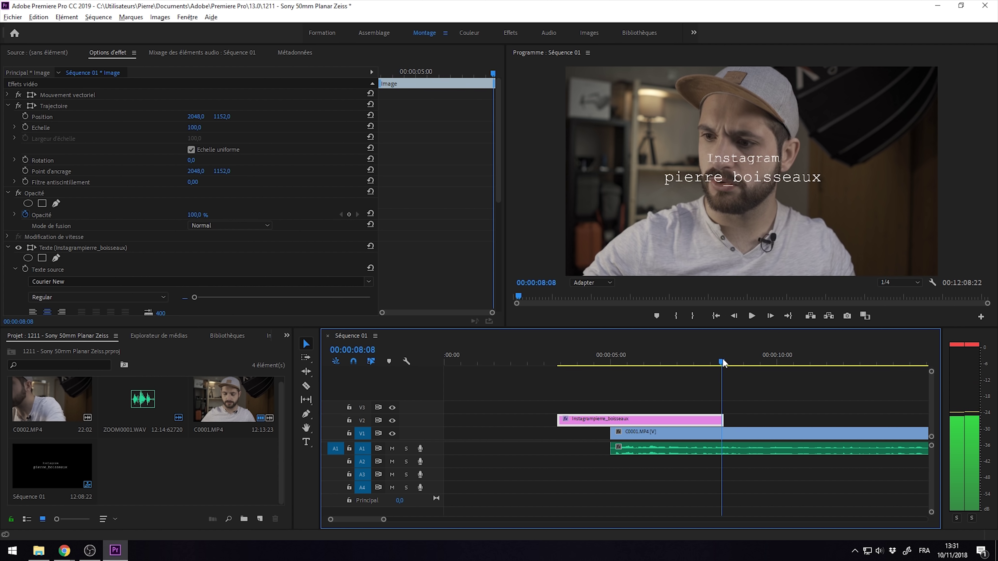
pyautogui.press('j')
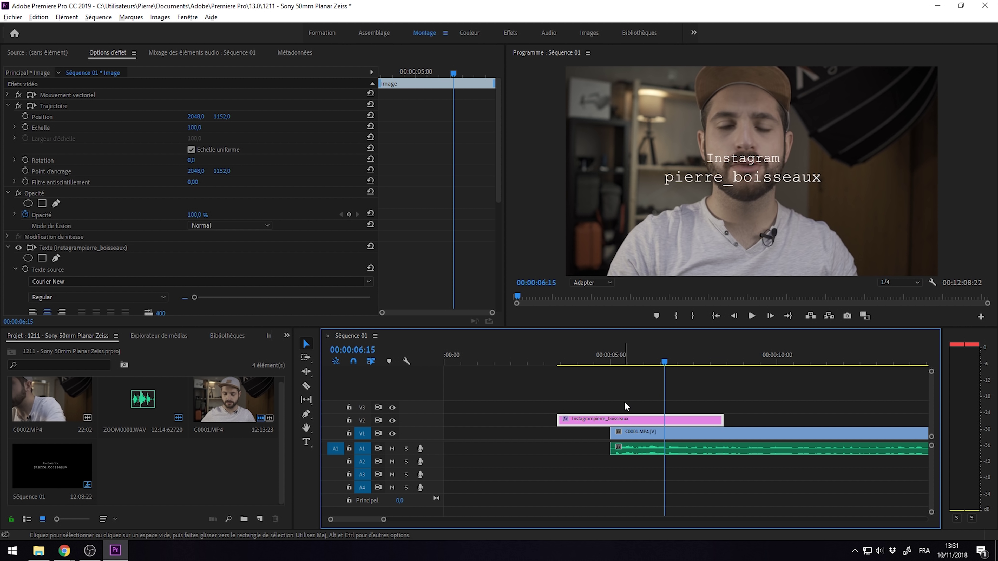
pyautogui.click(625, 405)
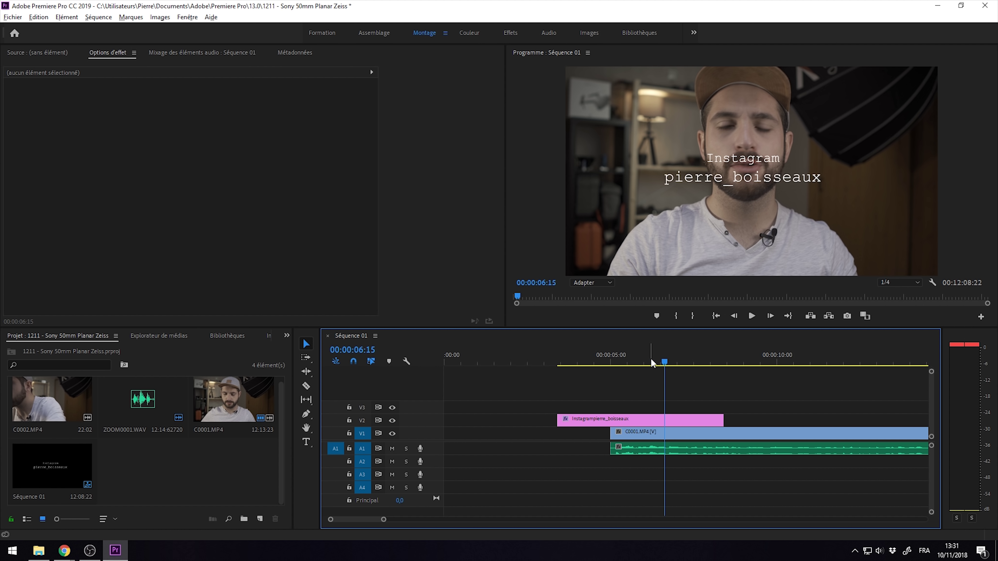
# - Put the title card back at the sequence start and import the Ikson Fresh music file
pyautogui.hotkey('ctrl', 'z')
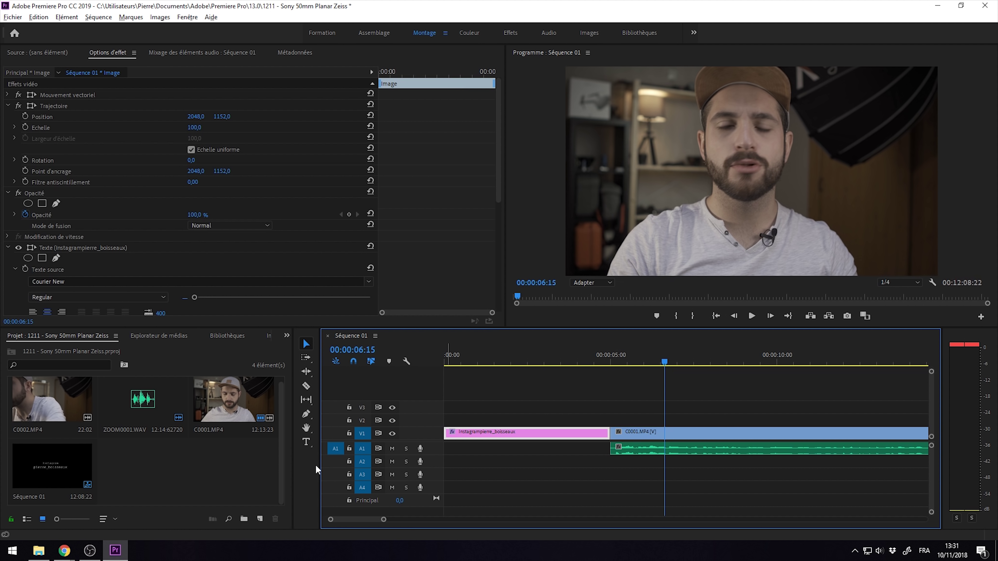
pyautogui.doubleClick(230, 464)
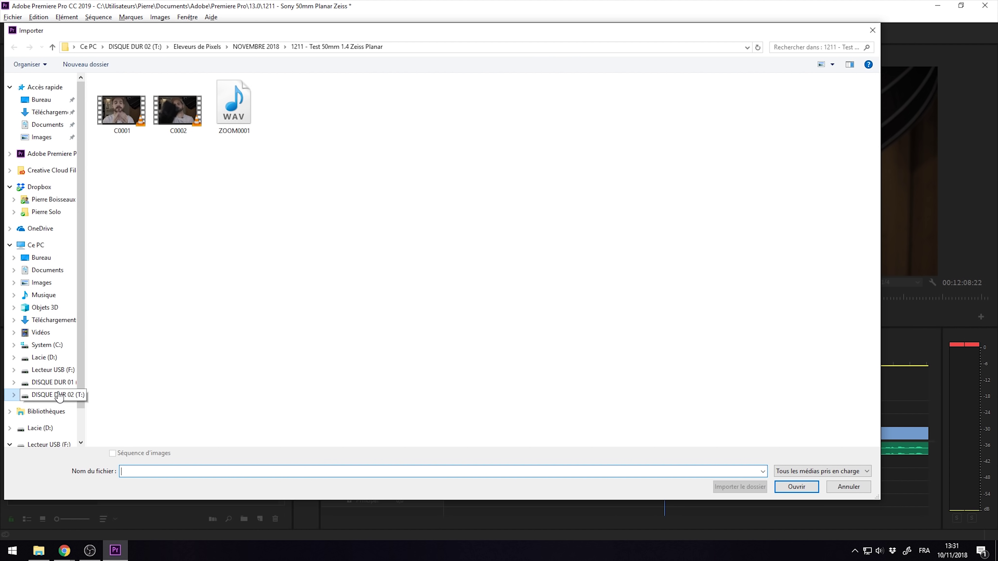
pyautogui.hotkey('ctrl', 'a')
pyautogui.press('Return')
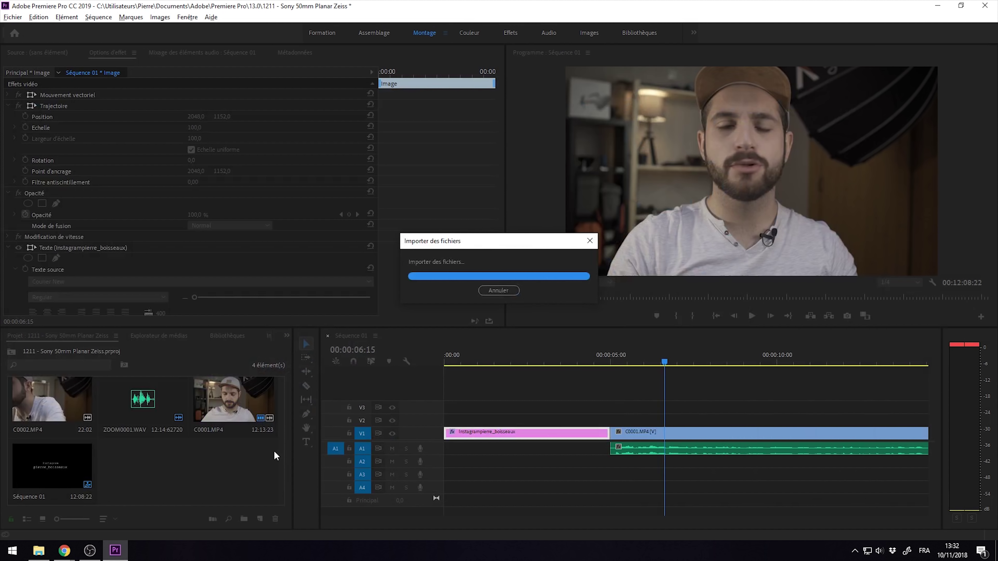
# - Preview the Fresh track in the Source monitor and mark where the section begins
pyautogui.click(157, 463)
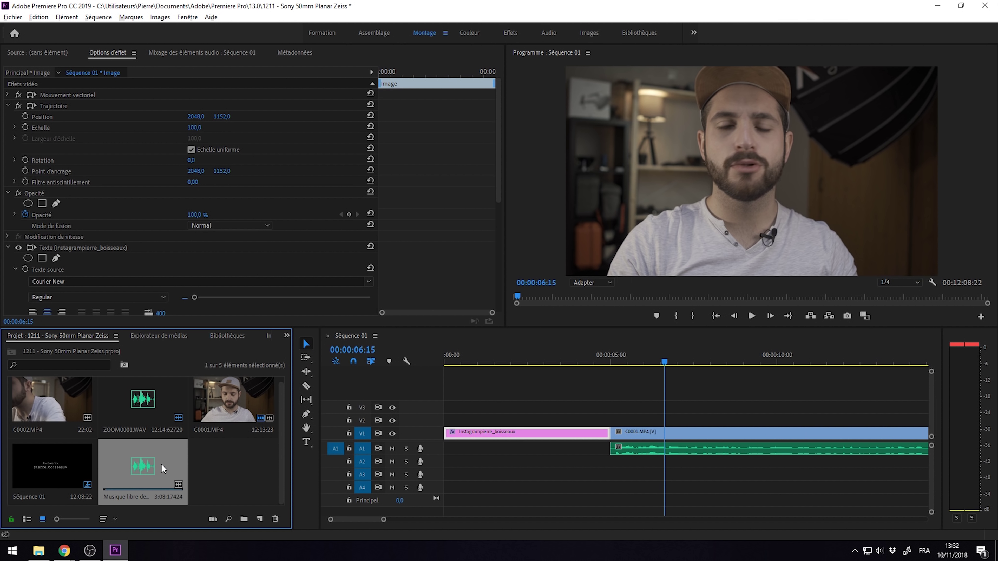
pyautogui.doubleClick(160, 464)
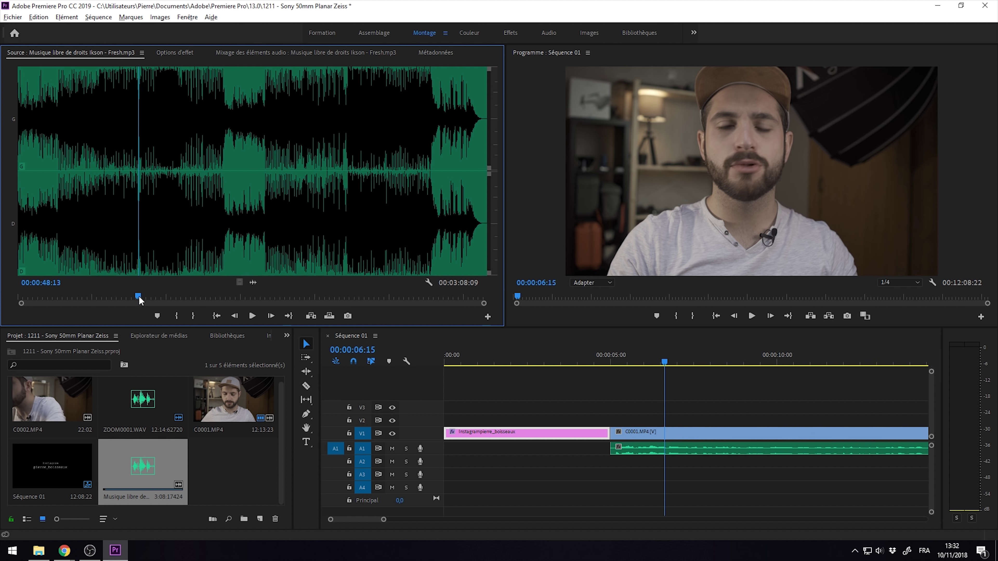
pyautogui.press('space')
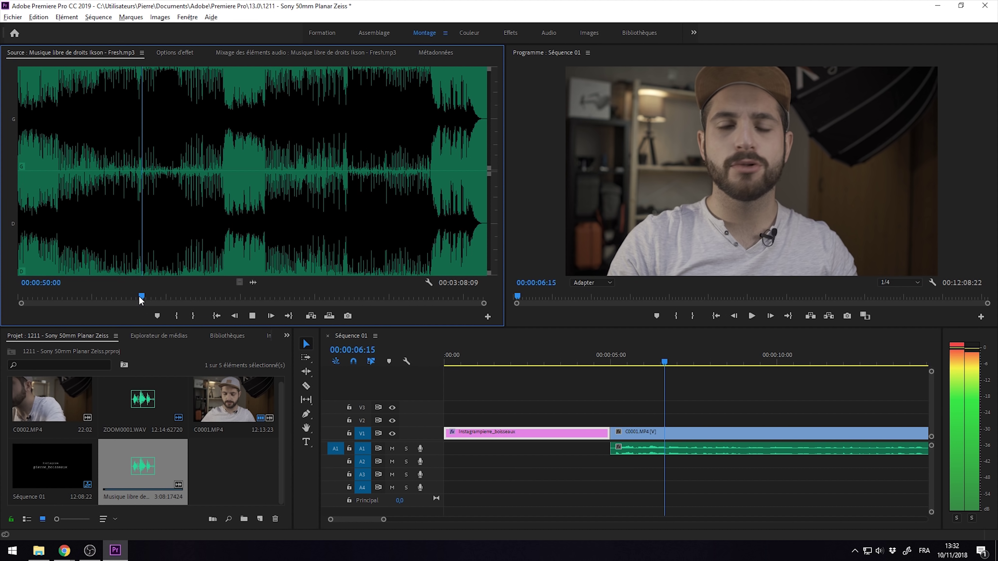
pyautogui.press('space')
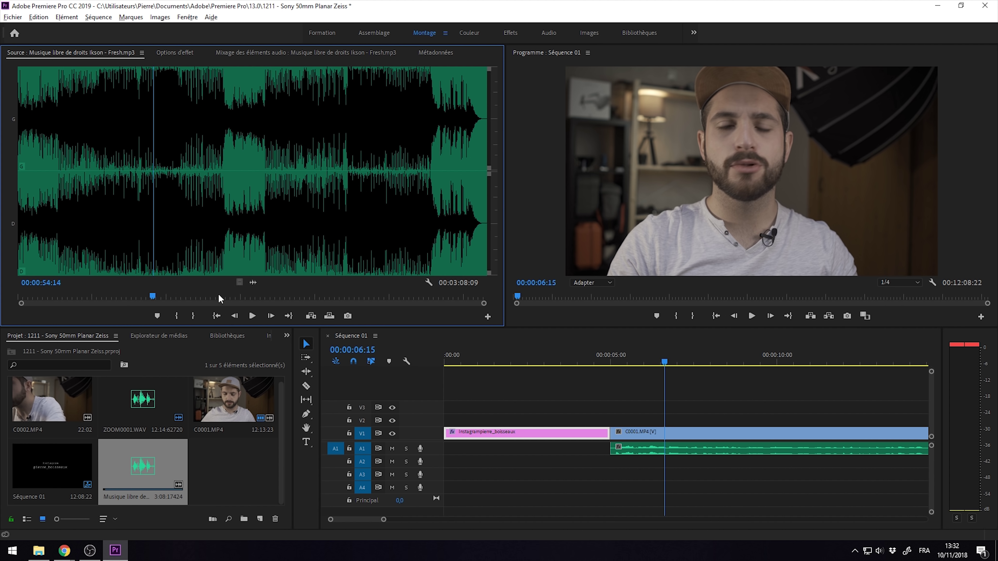
pyautogui.moveTo(153, 295); pyautogui.dragTo(225, 290)
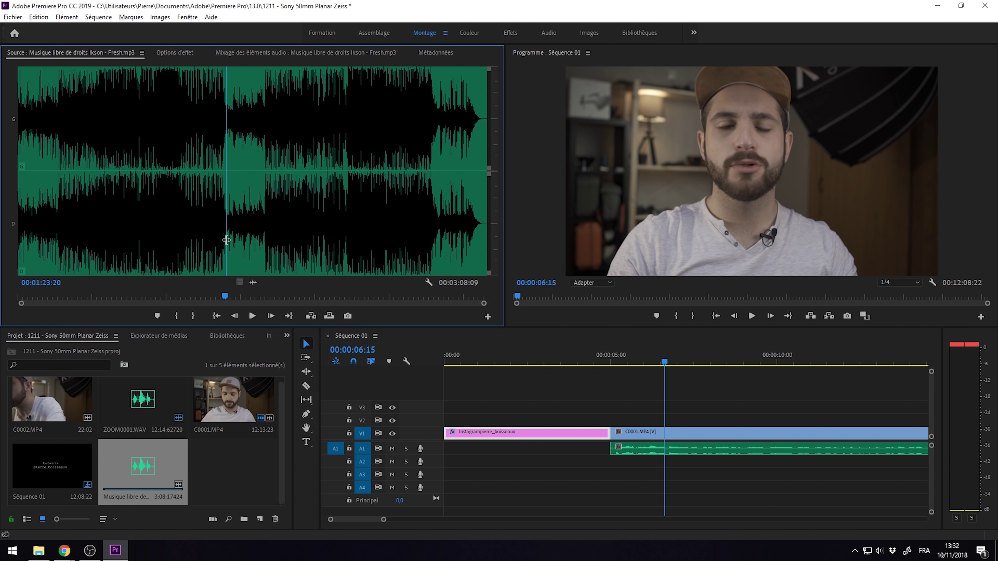
pyautogui.click(177, 318)
# - Mark the music section's Out point and place it on A3 at 00:00:05:00
pyautogui.moveTo(224, 295)
pyautogui.mouseDown()
pyautogui.moveTo(267, 295)
pyautogui.moveTo(227, 296)
pyautogui.mouseUp()
pyautogui.press('o')
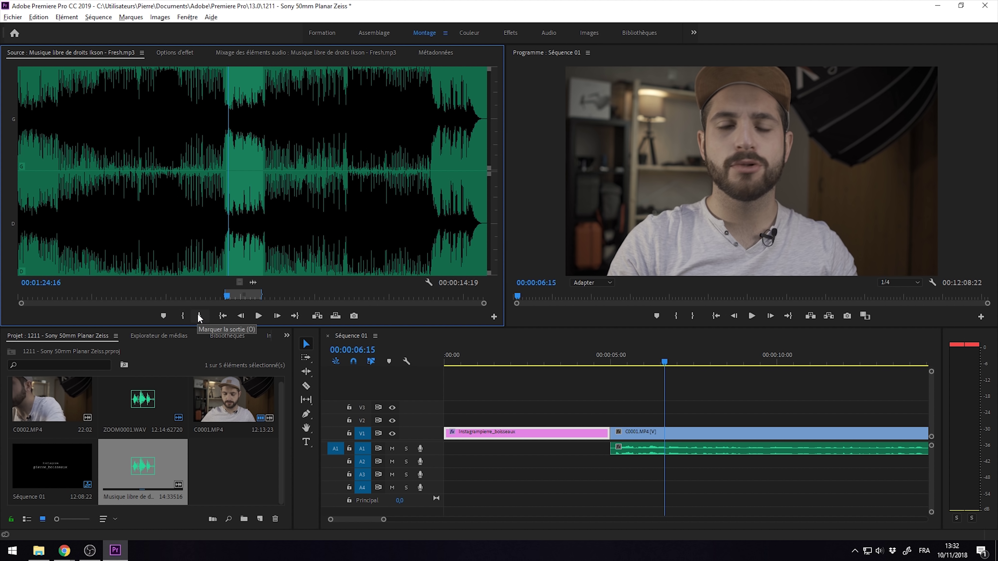
pyautogui.moveTo(253, 282); pyautogui.dragTo(640, 475)
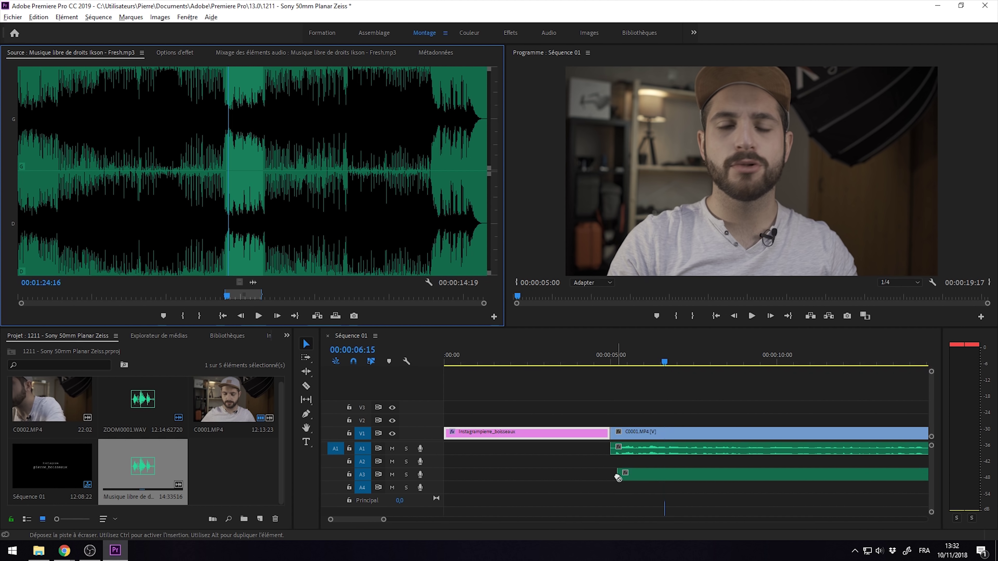
# - Play the sequence from five seconds to hear the music, then show the Effects panel
pyautogui.press('-')
pyautogui.press('-')
pyautogui.click(504, 360)
pyautogui.press('space')
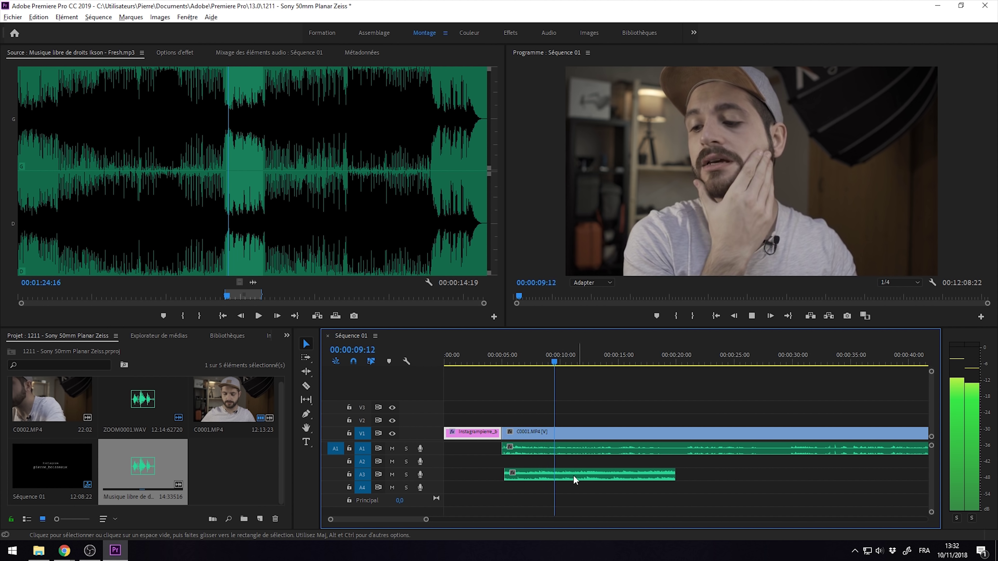
pyautogui.press('space')
pyautogui.click(502, 361)
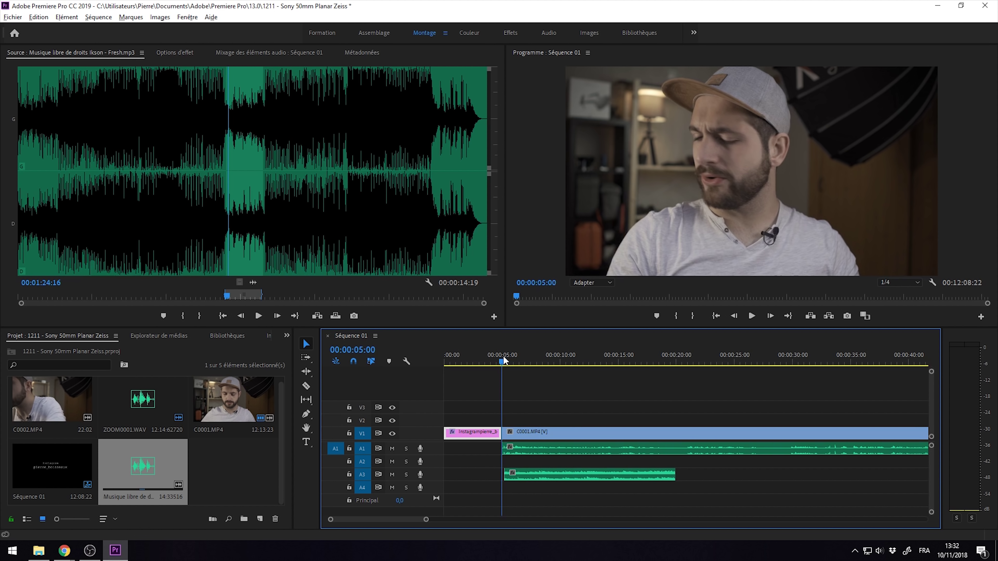
pyautogui.click(287, 335)
pyautogui.click(299, 395)
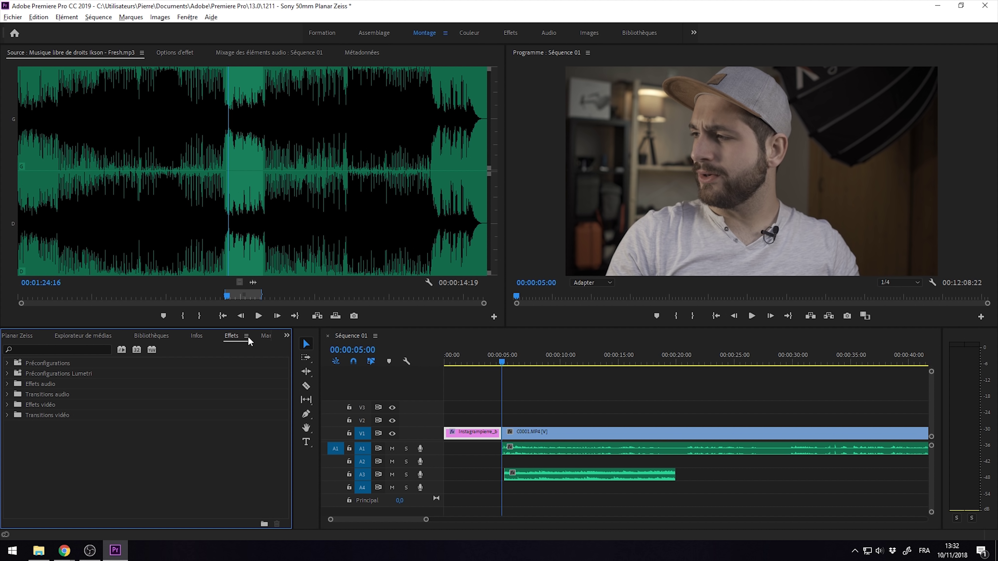
# - Apply the Fondu exponentiel transition to the start of the A3 music clip
pyautogui.click(8, 395)
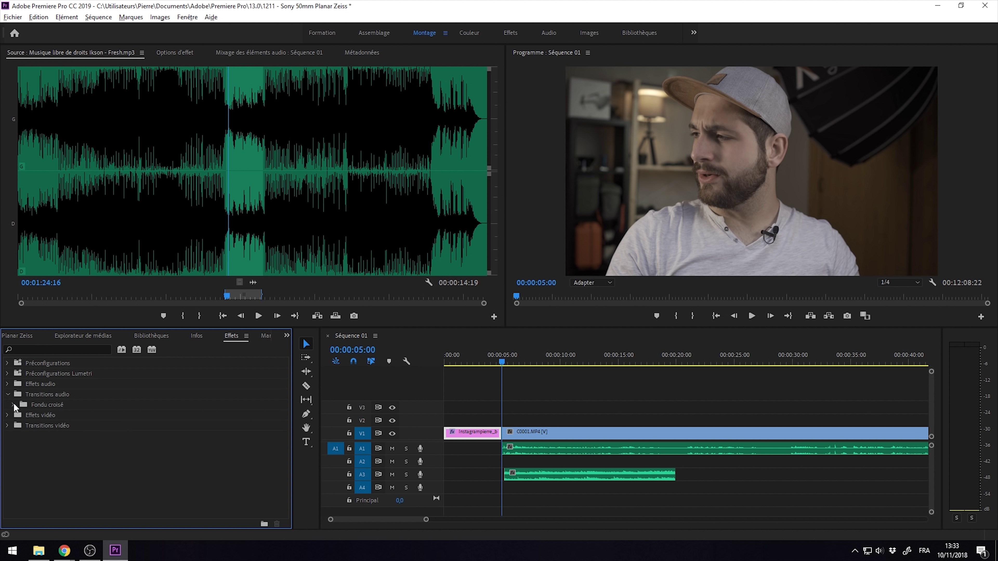
pyautogui.click(14, 405)
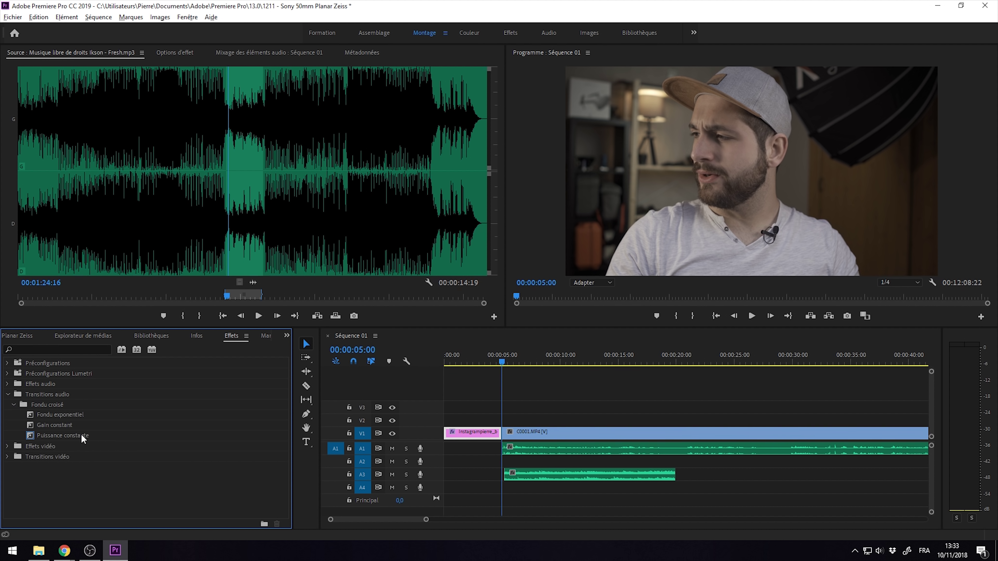
pyautogui.moveTo(44, 414); pyautogui.dragTo(508, 476)
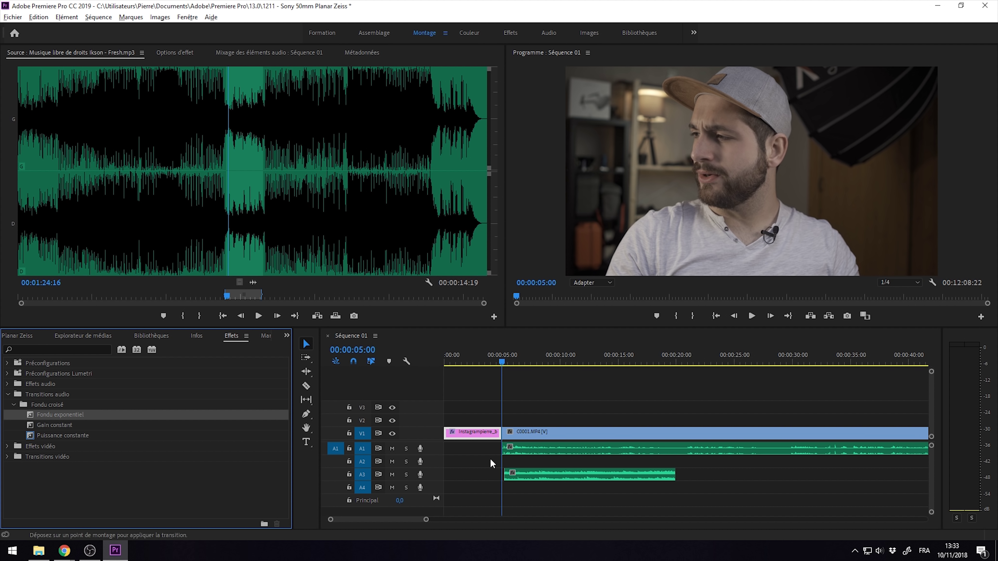
# - Lengthen the exponential fade-in and play the sequence to hear it
pyautogui.press('=')
pyautogui.scroll(2, 507, 479)
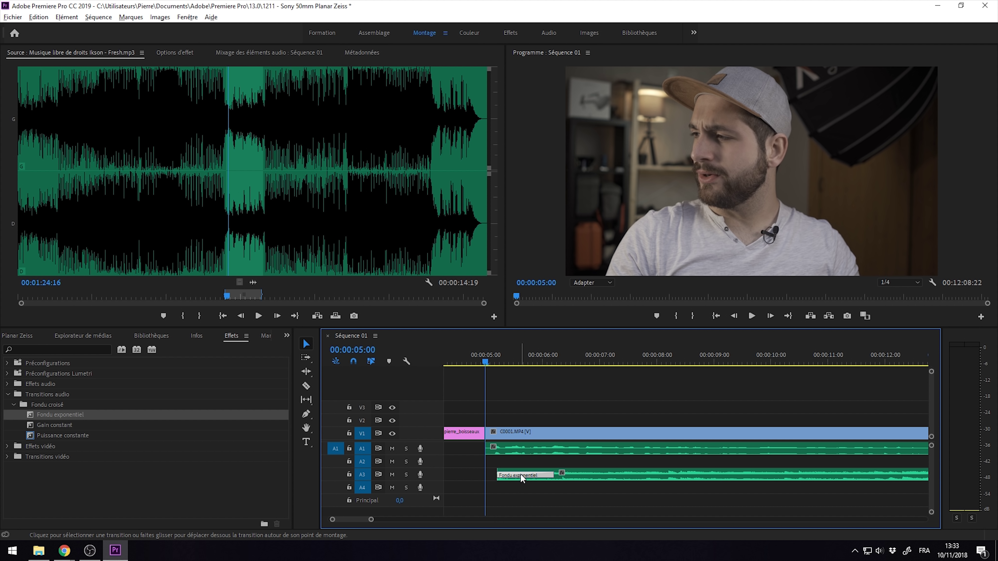
pyautogui.scroll(1, 532, 492)
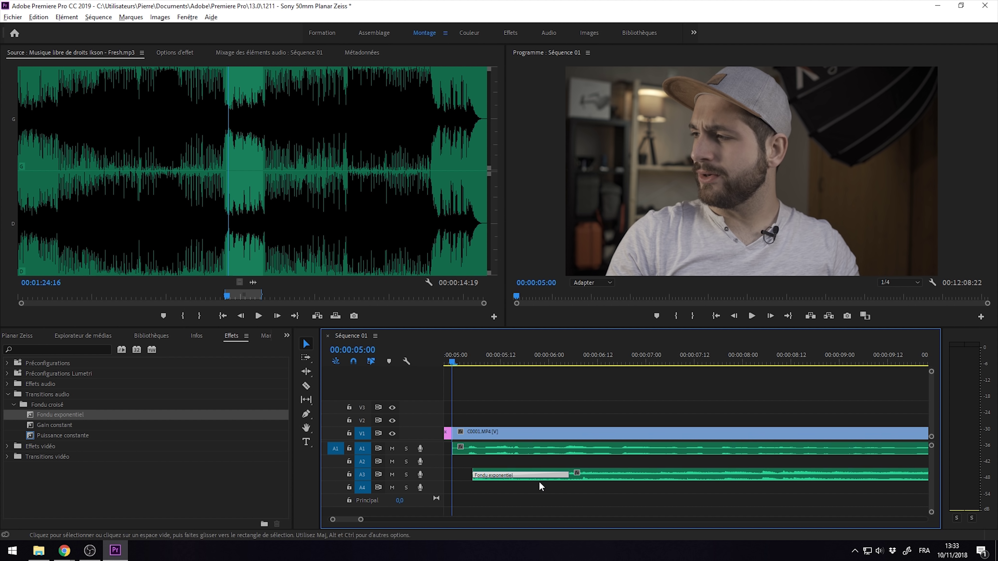
pyautogui.moveTo(566, 474)
pyautogui.mouseDown()
pyautogui.moveTo(552, 476)
pyautogui.moveTo(577, 476)
pyautogui.moveTo(498, 476)
pyautogui.moveTo(567, 476)
pyautogui.mouseUp()
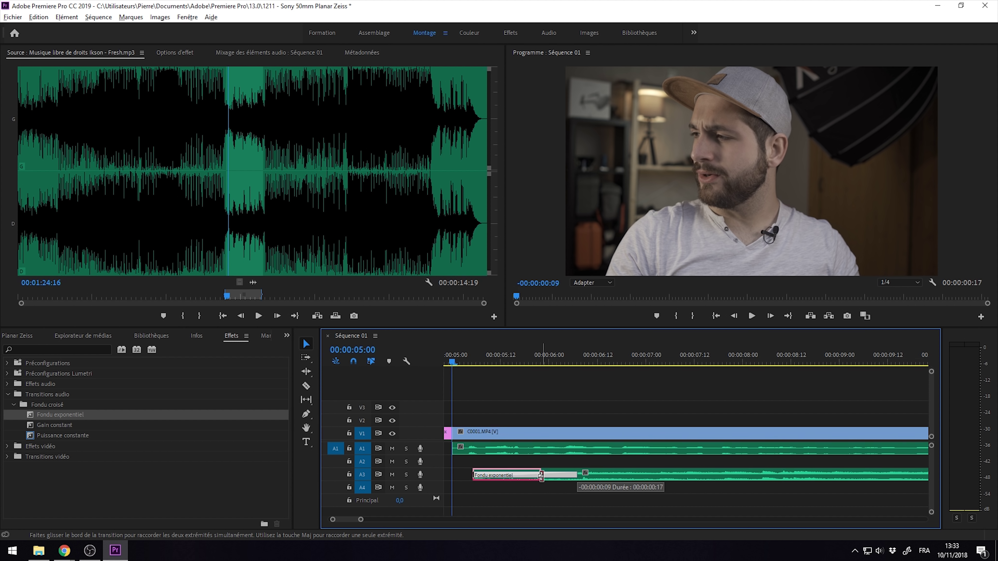
pyautogui.moveTo(567, 476); pyautogui.dragTo(738, 476)
pyautogui.press('space')
pyautogui.press('-')
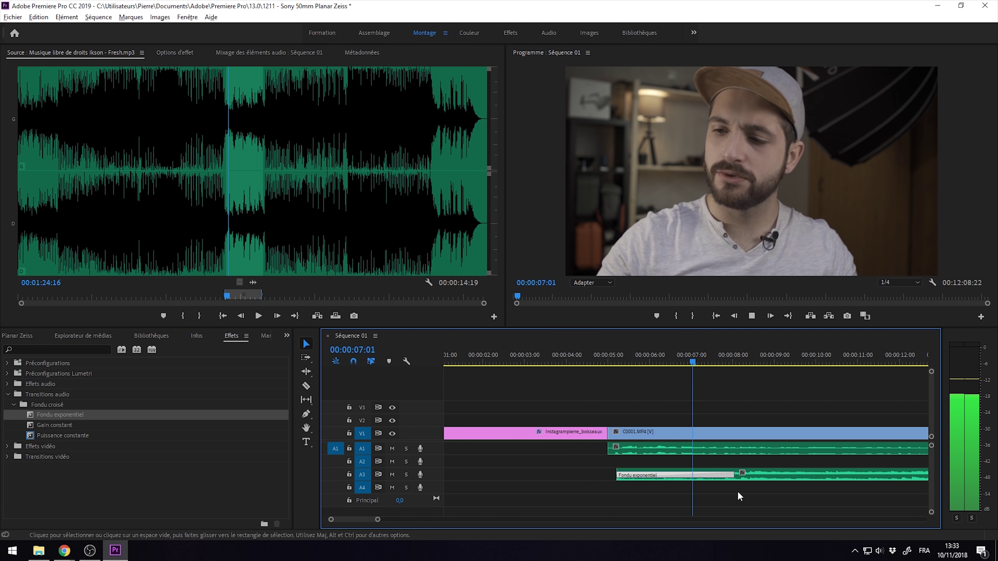
pyautogui.press('space')
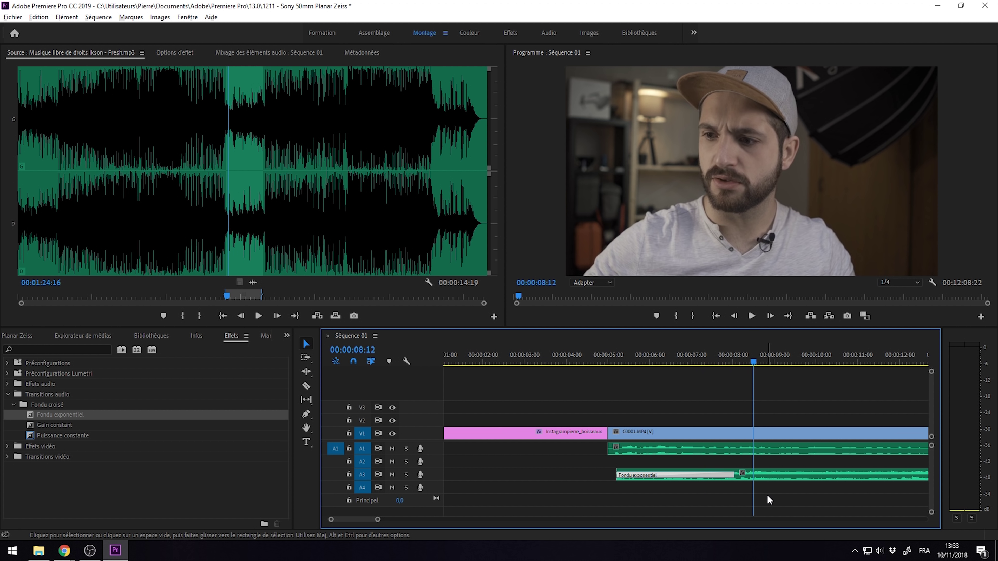
pyautogui.scroll(-1, 767, 495)
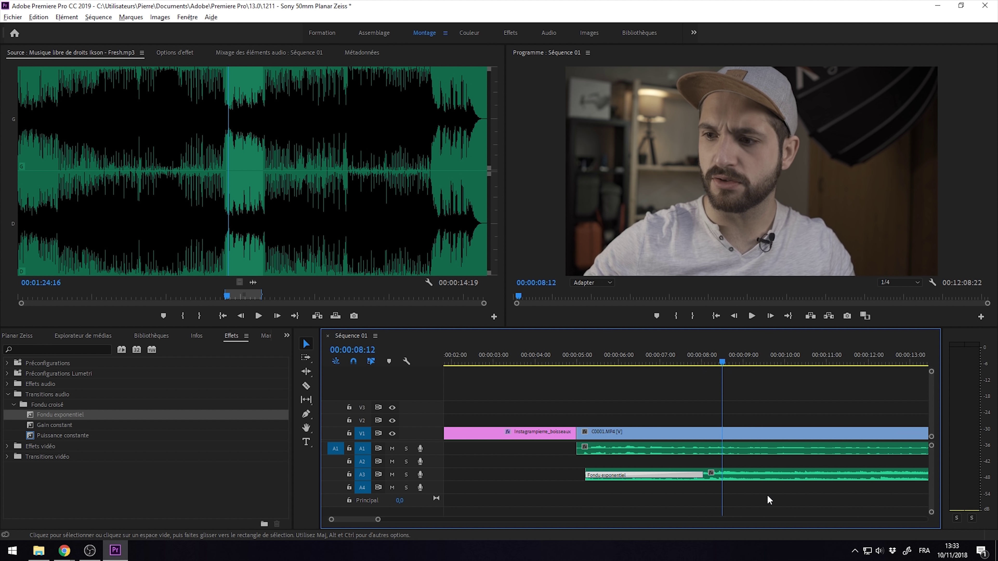
# - Expand the Fondu video transitions group in the Effects panel
pyautogui.click(7, 395)
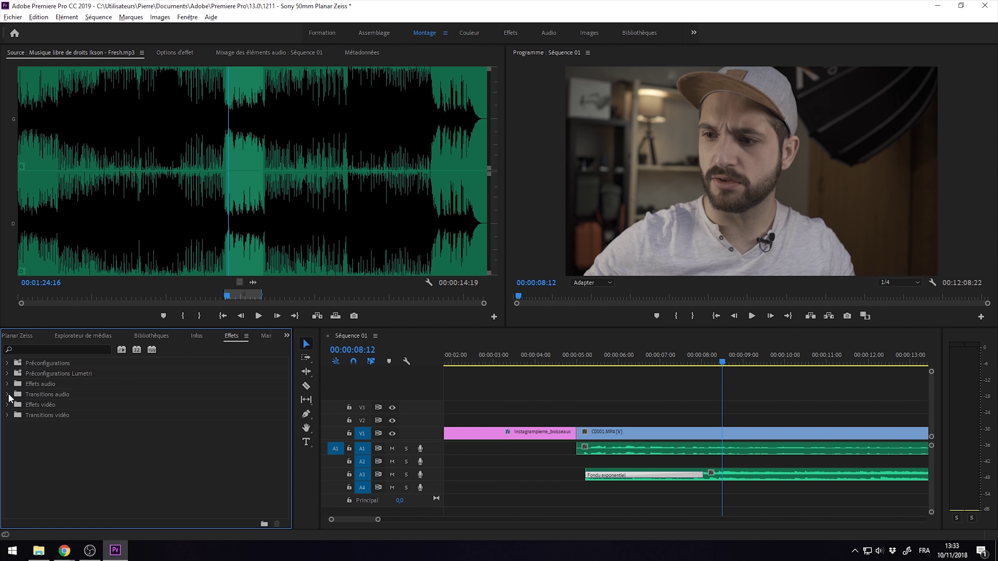
pyautogui.click(7, 416)
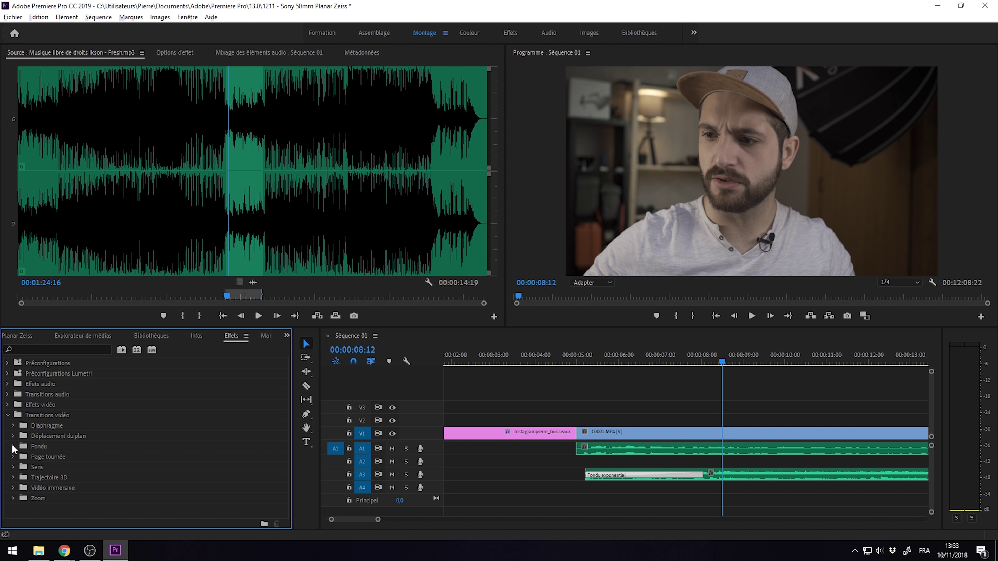
pyautogui.click(13, 447)
pyautogui.scroll(-2, 89, 449)
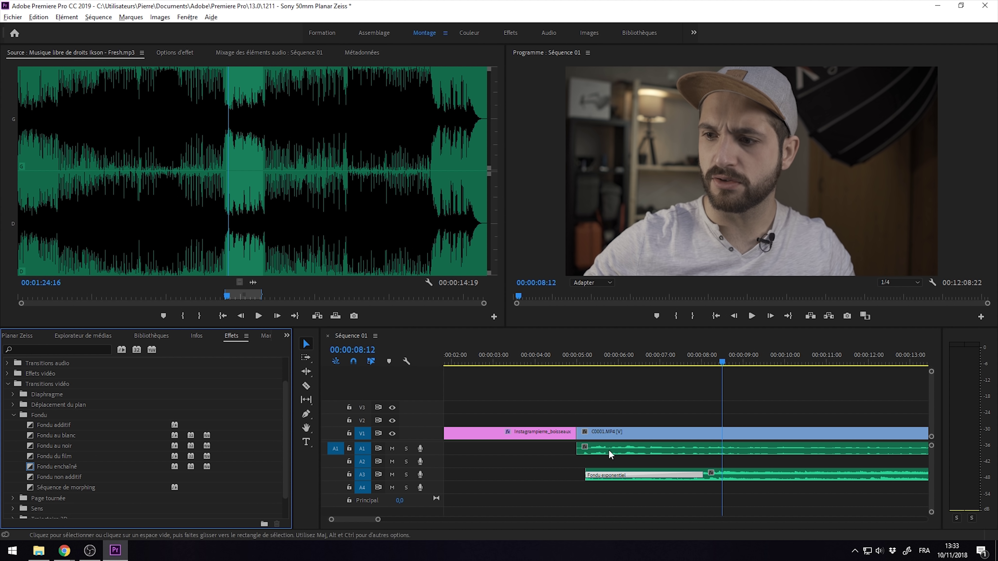
pyautogui.scroll(1, 591, 446)
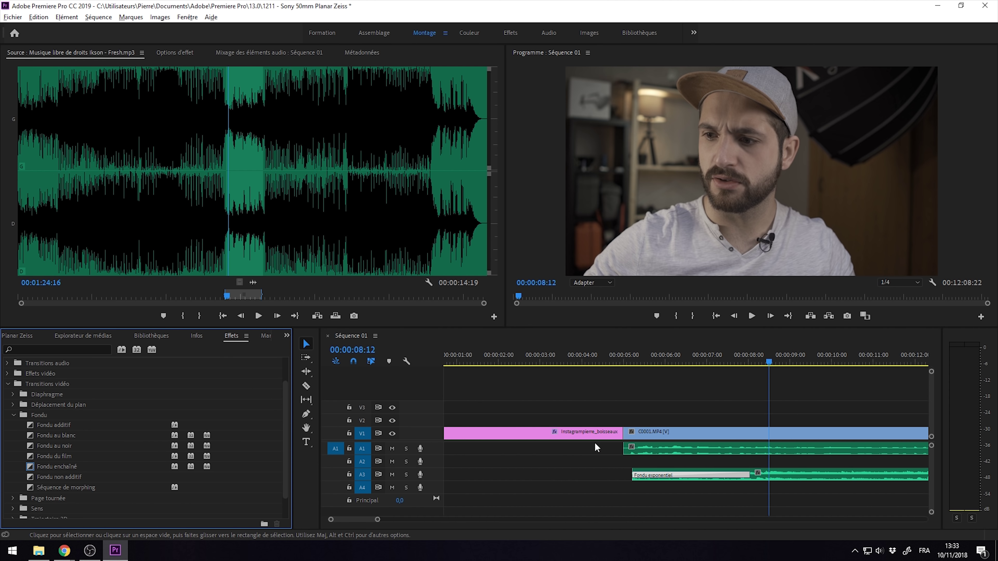
# - Delete the A3 music clip together with its exponential fade
pyautogui.click(711, 476)
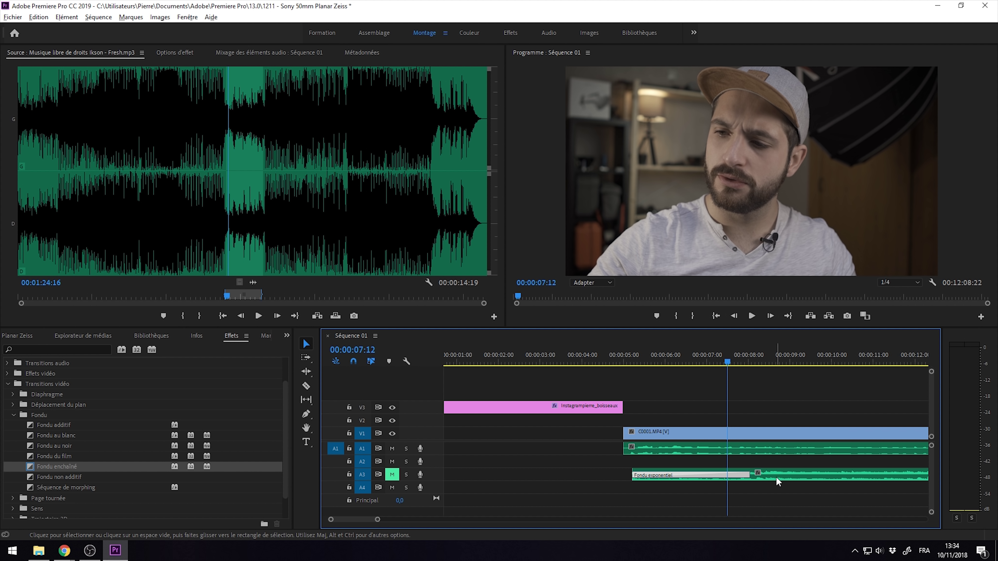
pyautogui.press('-')
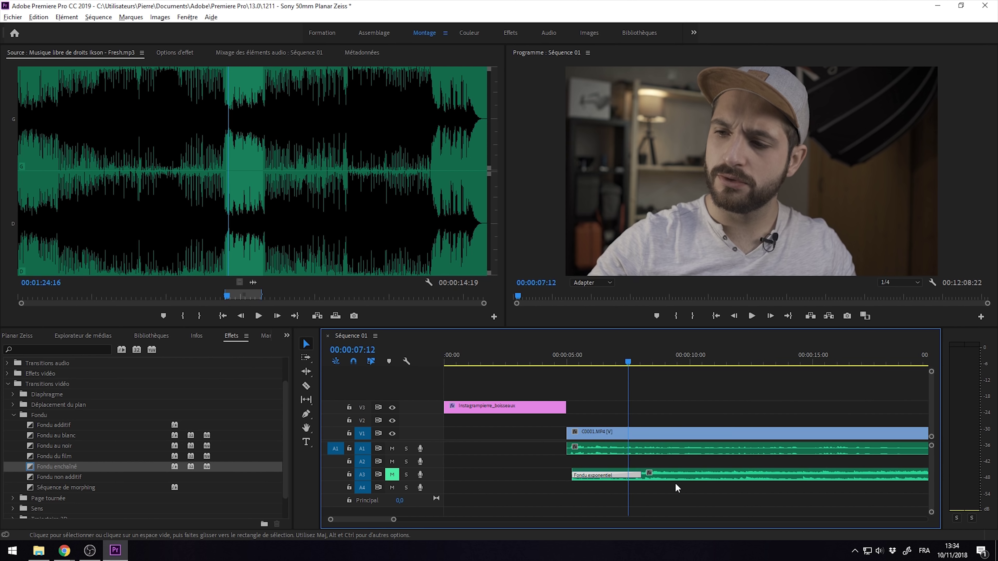
pyautogui.click(675, 479)
pyautogui.press('-')
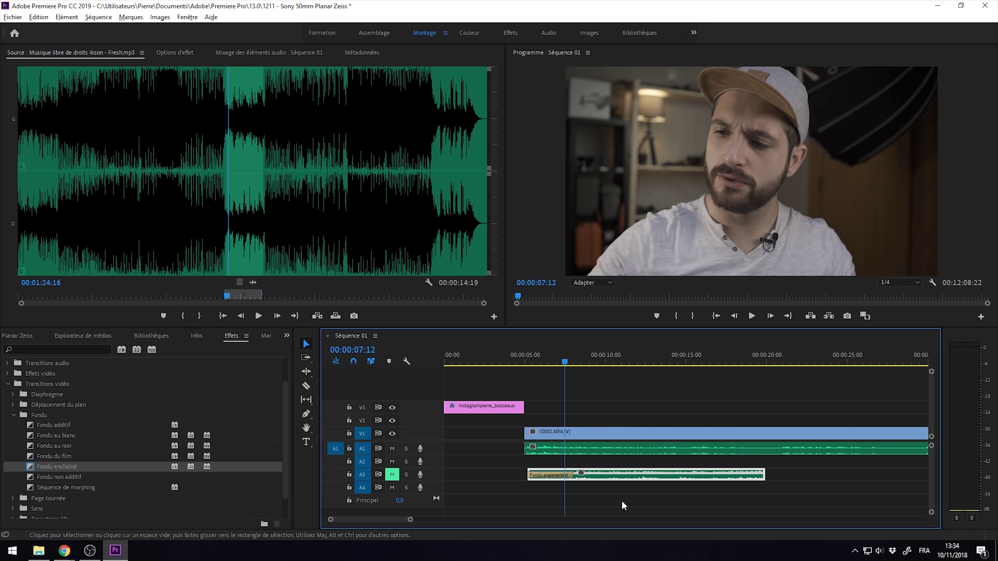
pyautogui.click(589, 498)
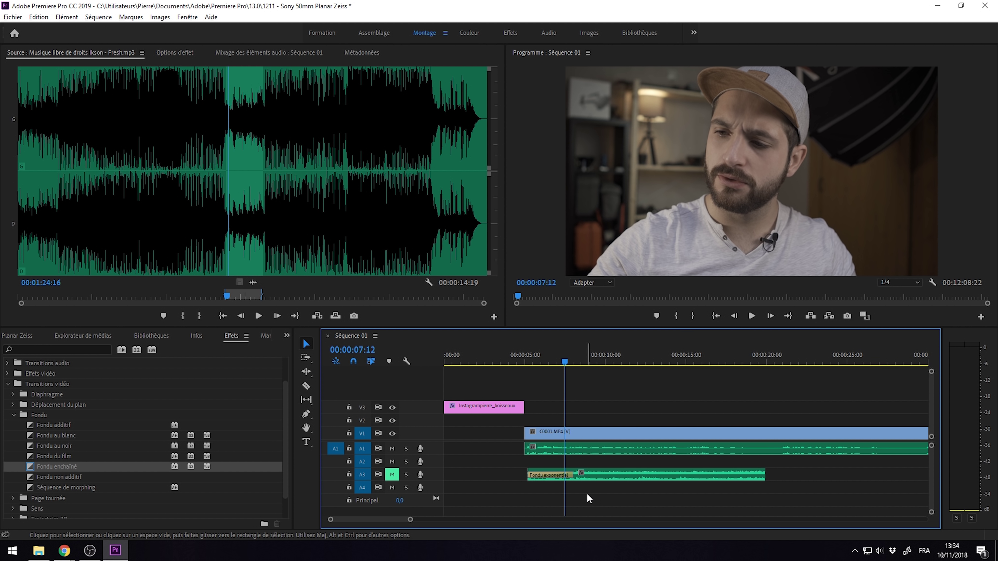
pyautogui.click(595, 481)
pyautogui.press('Delete')
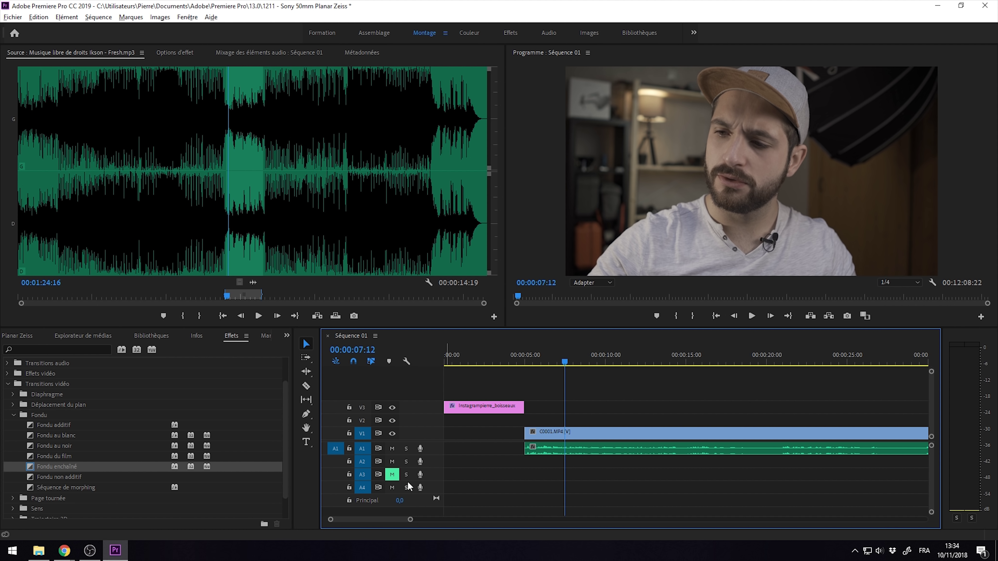
pyautogui.press('=')
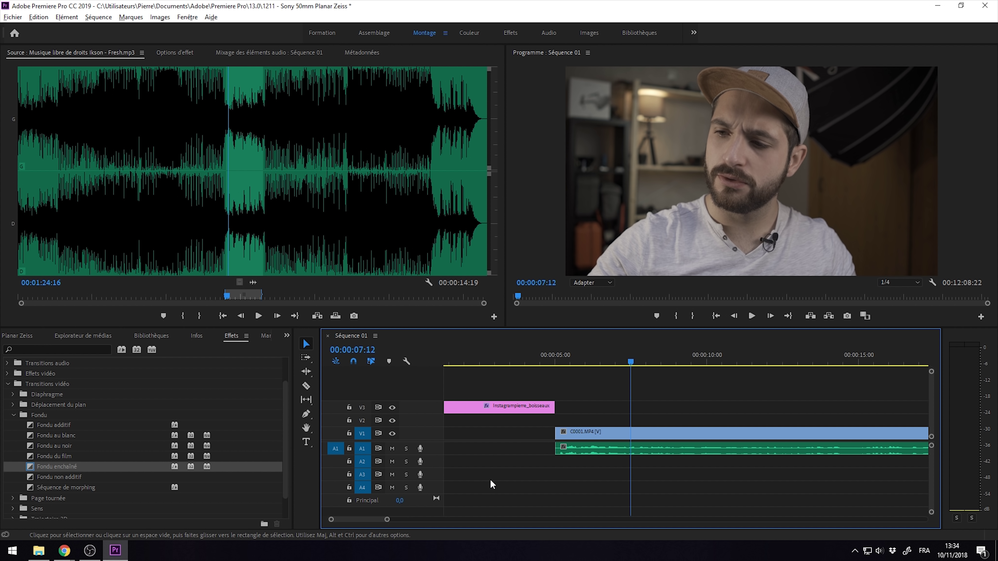
pyautogui.press('=')
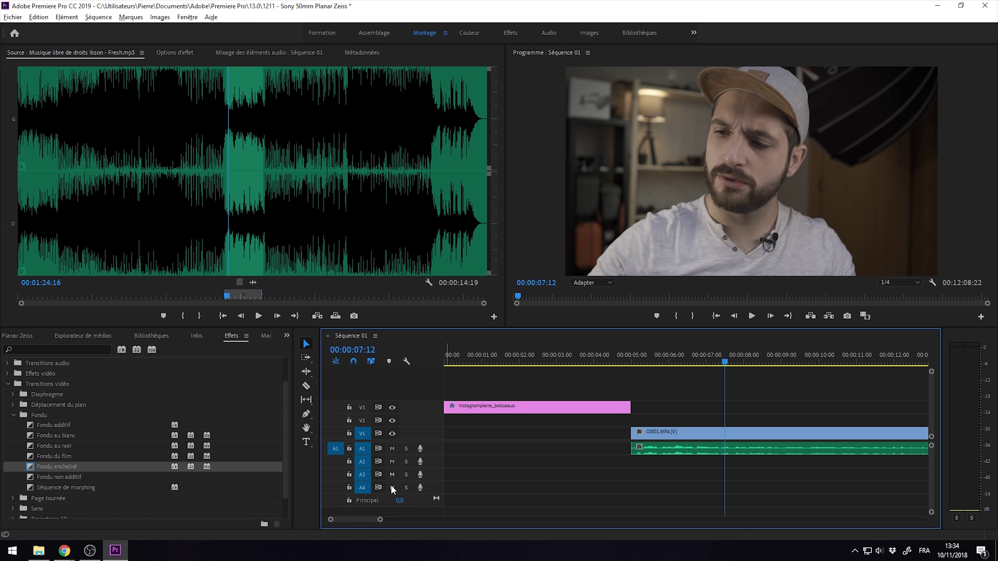
# - Mute track A1, then turn V1's output off and back on
pyautogui.click(392, 449)
pyautogui.click(392, 434)
pyautogui.click(392, 433)
# - Create a new adjustment layer (Calque d'effets) in the Project panel
pyautogui.hotkey('shift', '1')
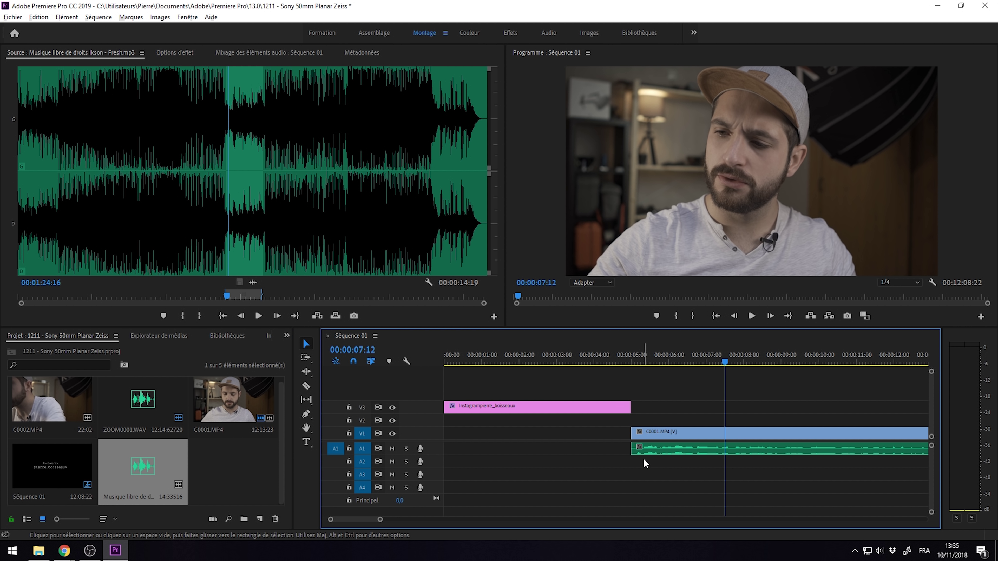
pyautogui.press('-')
pyautogui.press('-')
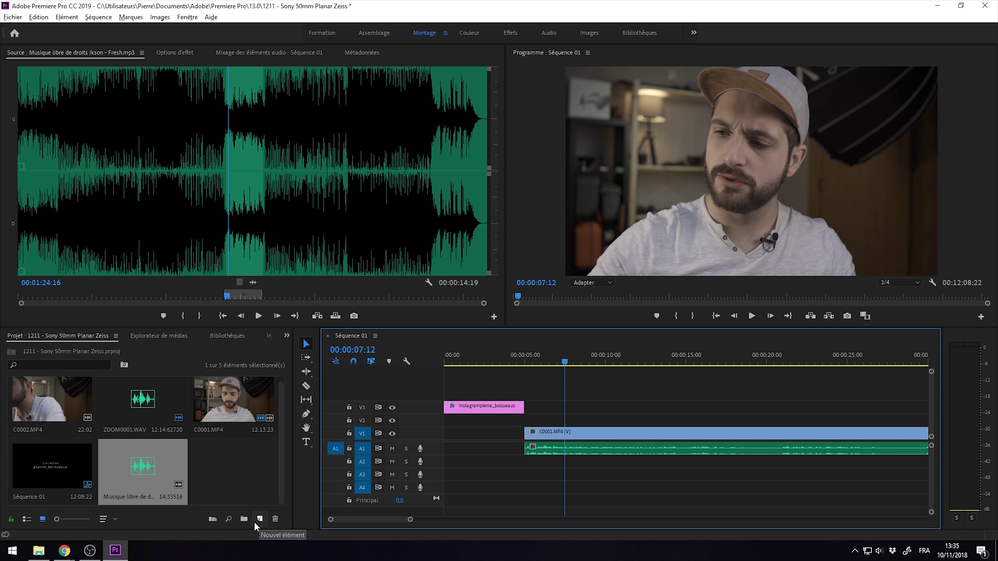
pyautogui.click(262, 526)
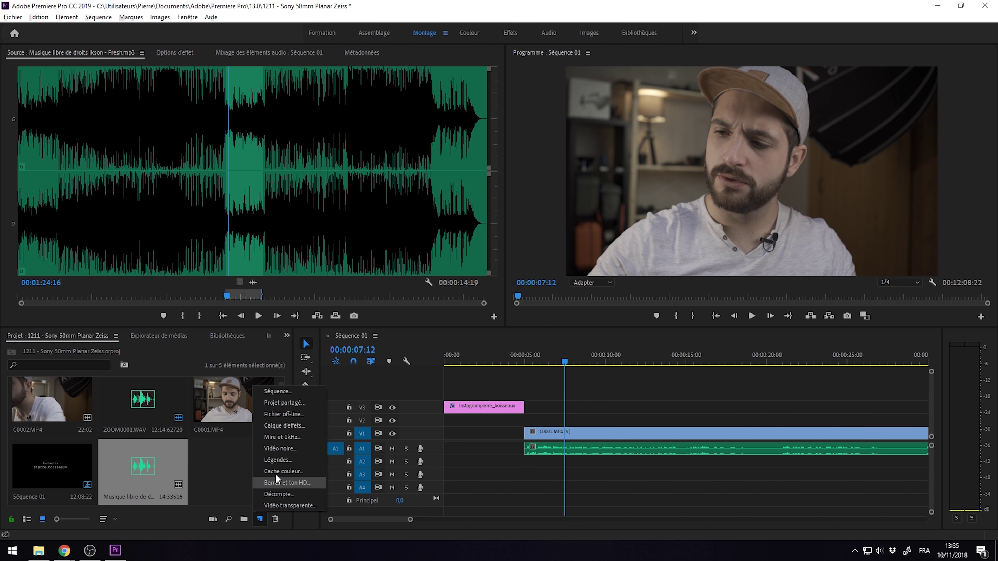
pyautogui.click(289, 427)
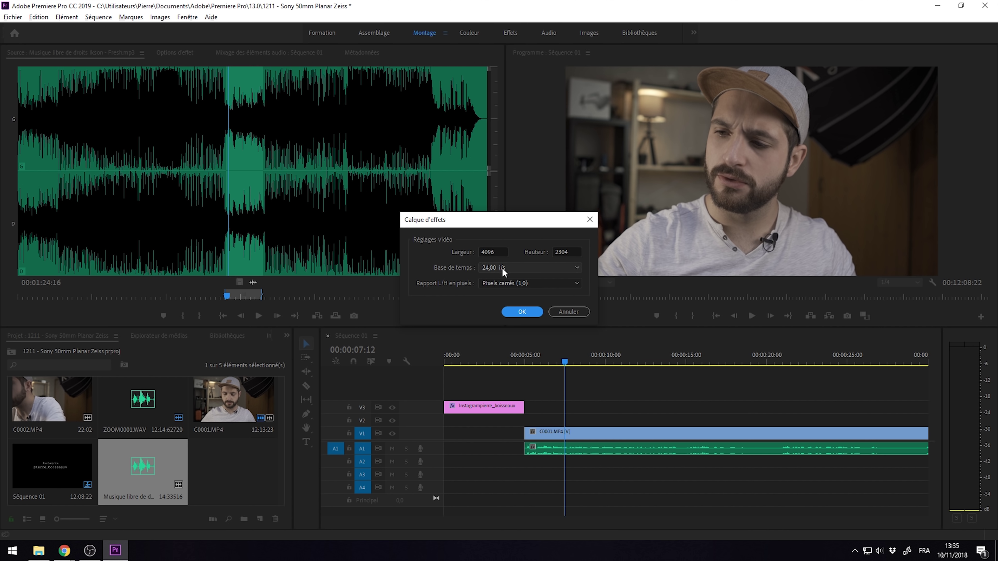
pyautogui.click(522, 311)
# - Place the adjustment layer on V2, stretch it to the end of C0001.MP4, and save
pyautogui.moveTo(242, 466)
pyautogui.mouseDown()
pyautogui.moveTo(533, 413)
pyautogui.moveTo(876, 420)
pyautogui.mouseUp()
pyautogui.press('-')
pyautogui.press('-')
pyautogui.press('-')
pyautogui.press('-')
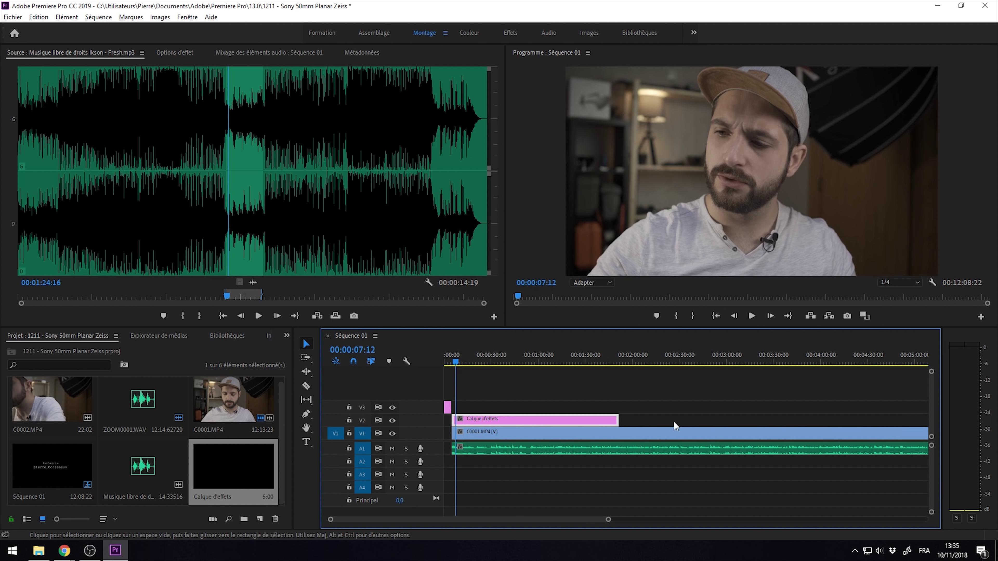
pyautogui.moveTo(624, 417); pyautogui.dragTo(928, 418)
pyautogui.press('=')
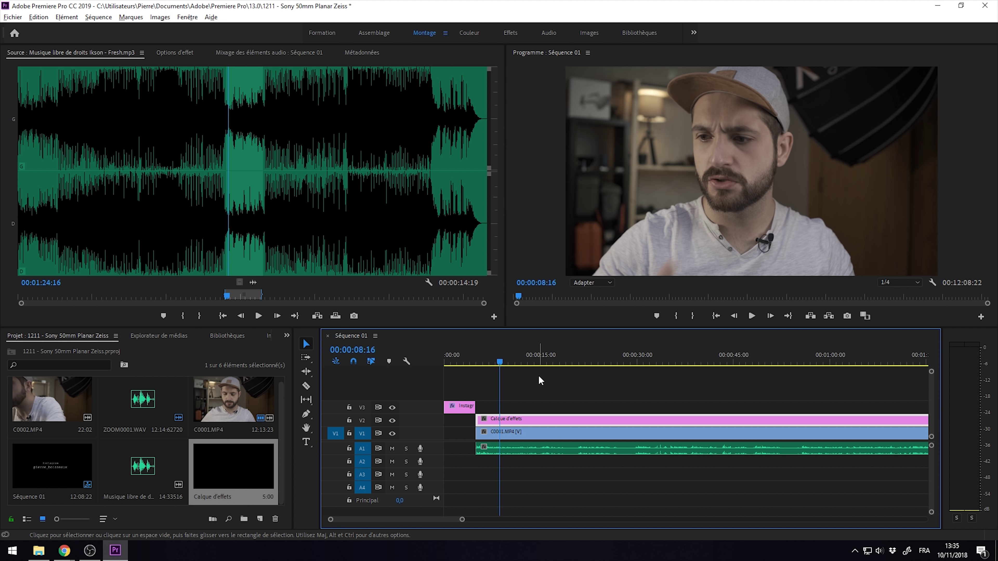
pyautogui.click(523, 409)
pyautogui.click(514, 418)
pyautogui.hotkey('ctrl', 's')
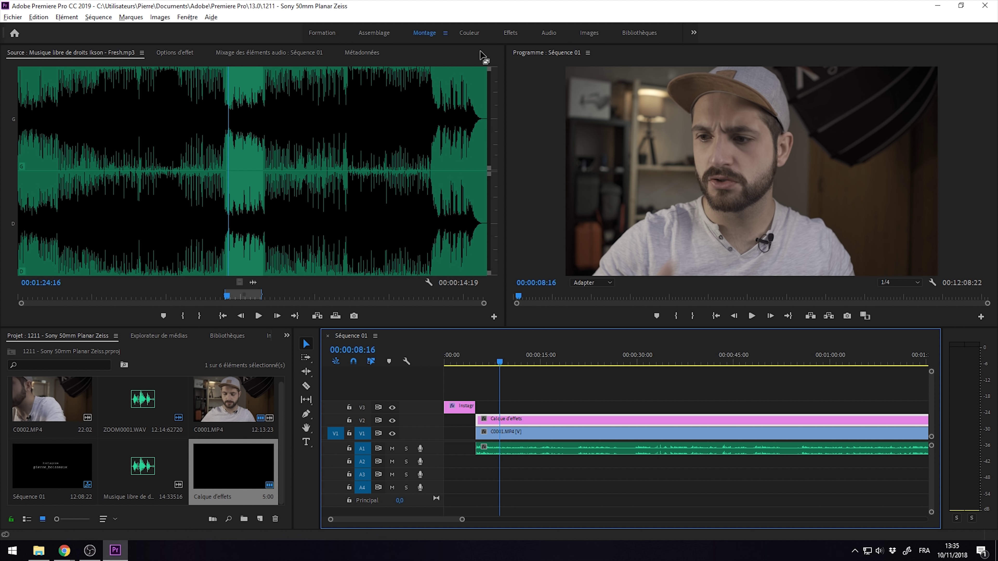
pyautogui.click(470, 33)
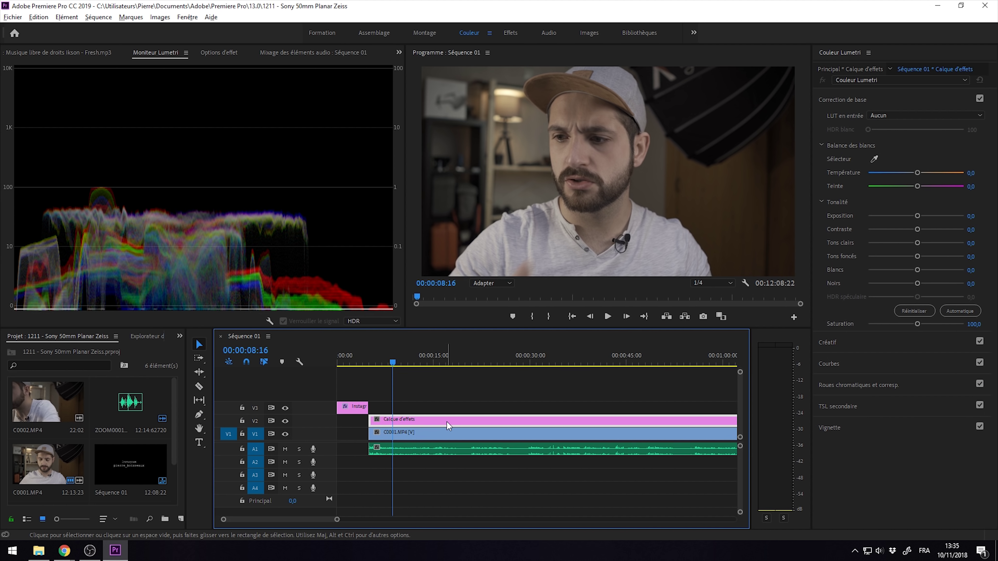
pyautogui.moveTo(917, 173); pyautogui.dragTo(924, 172)
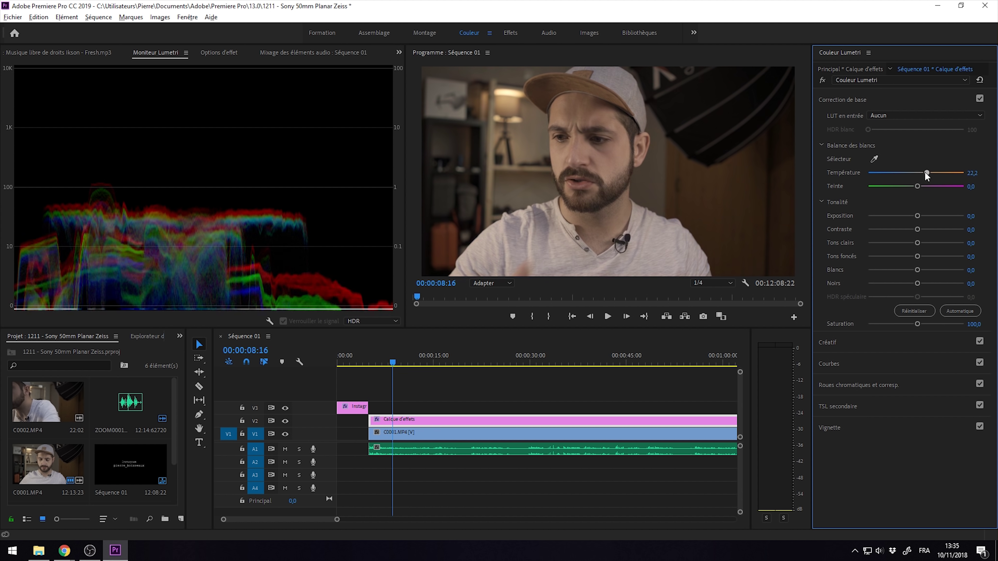
pyautogui.moveTo(917, 229)
pyautogui.mouseDown()
pyautogui.moveTo(951, 231)
pyautogui.moveTo(903, 217)
pyautogui.moveTo(895, 241)
pyautogui.mouseUp()
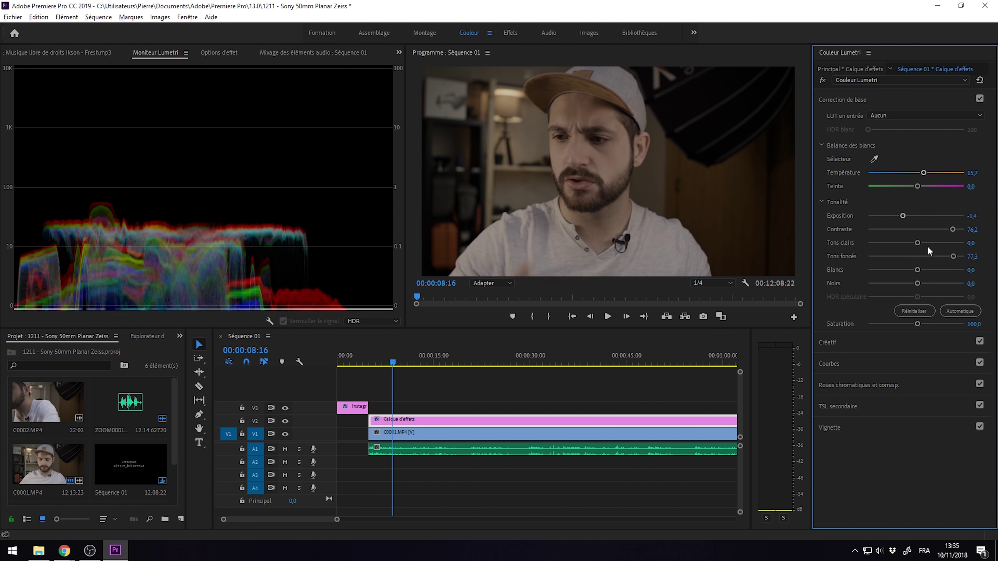
pyautogui.click(859, 106)
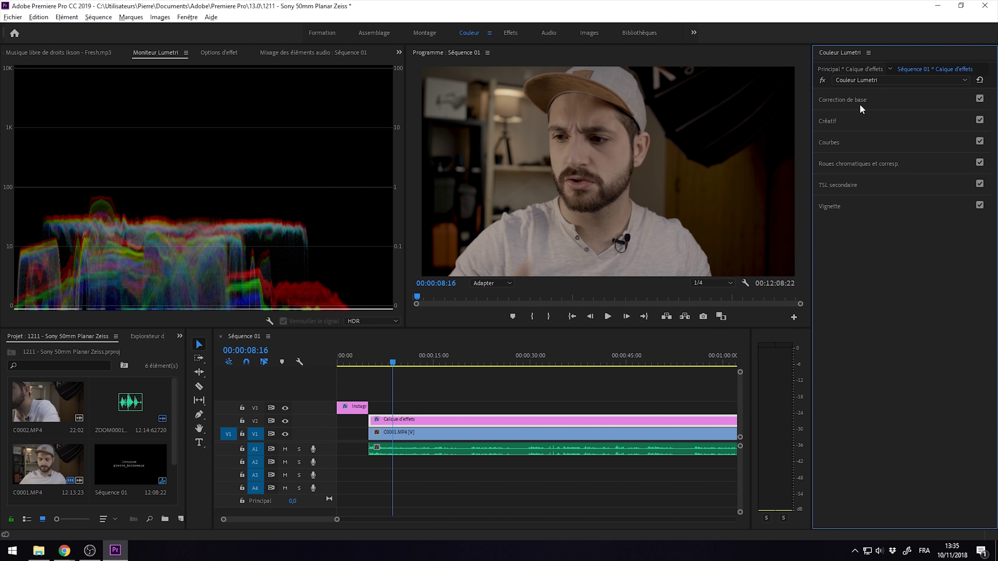
pyautogui.click(861, 103)
pyautogui.click(980, 99)
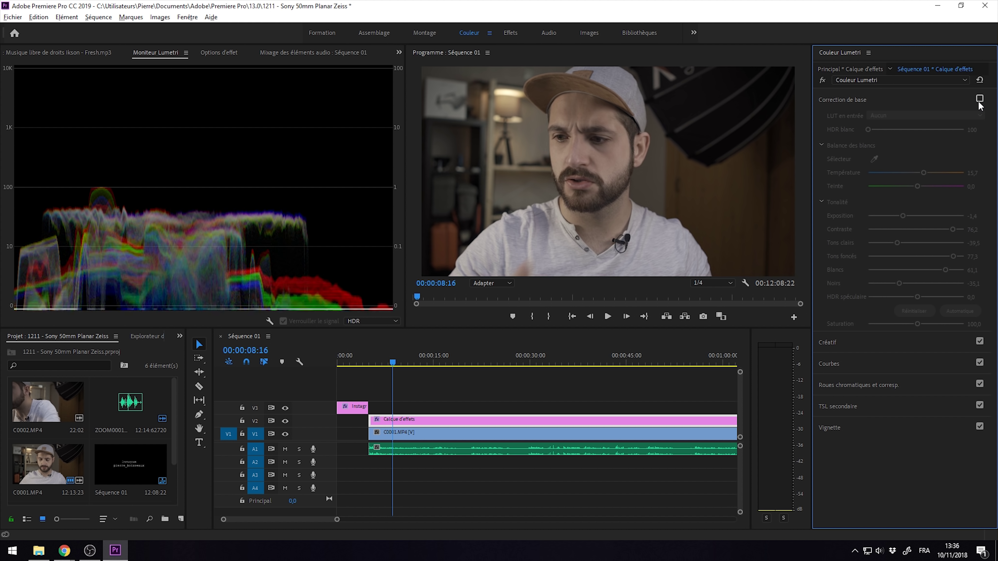
pyautogui.click(979, 101)
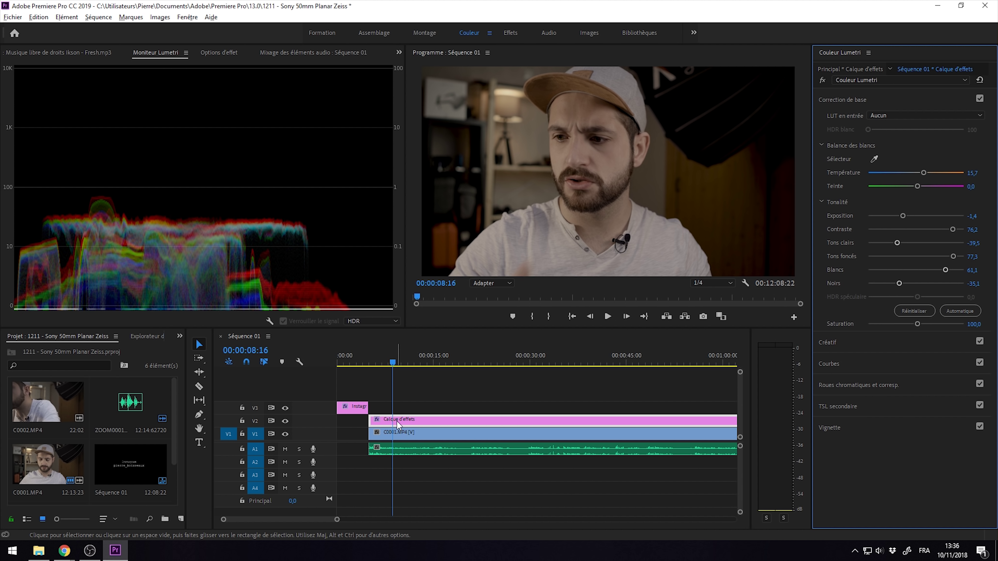
pyautogui.click(404, 433)
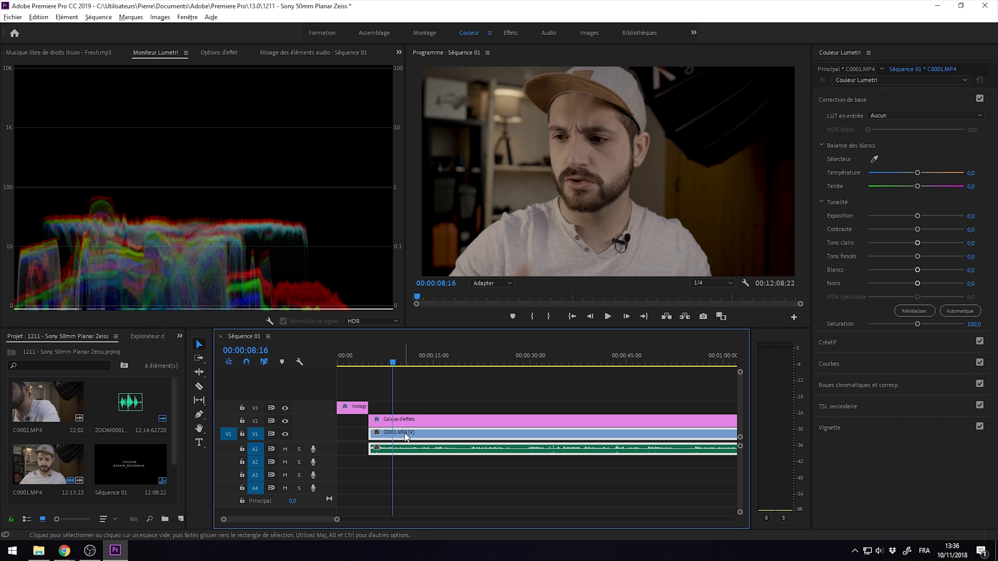
pyautogui.click(285, 421)
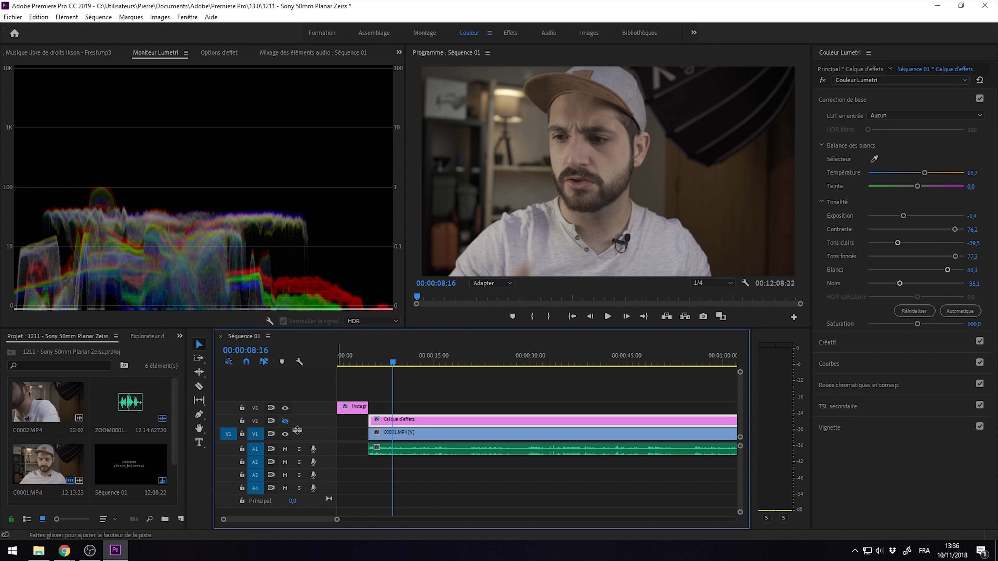
pyautogui.click(285, 421)
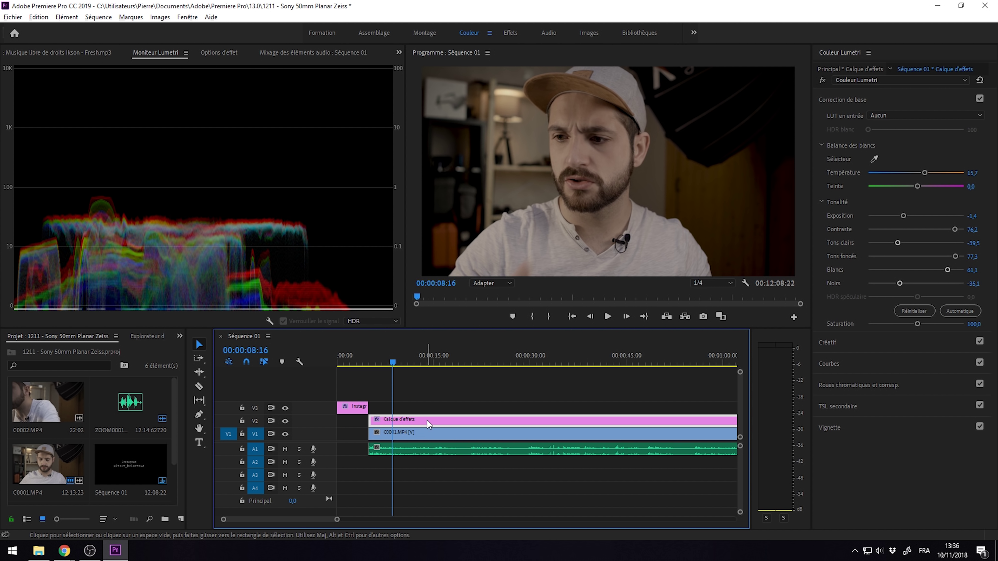
pyautogui.click(882, 103)
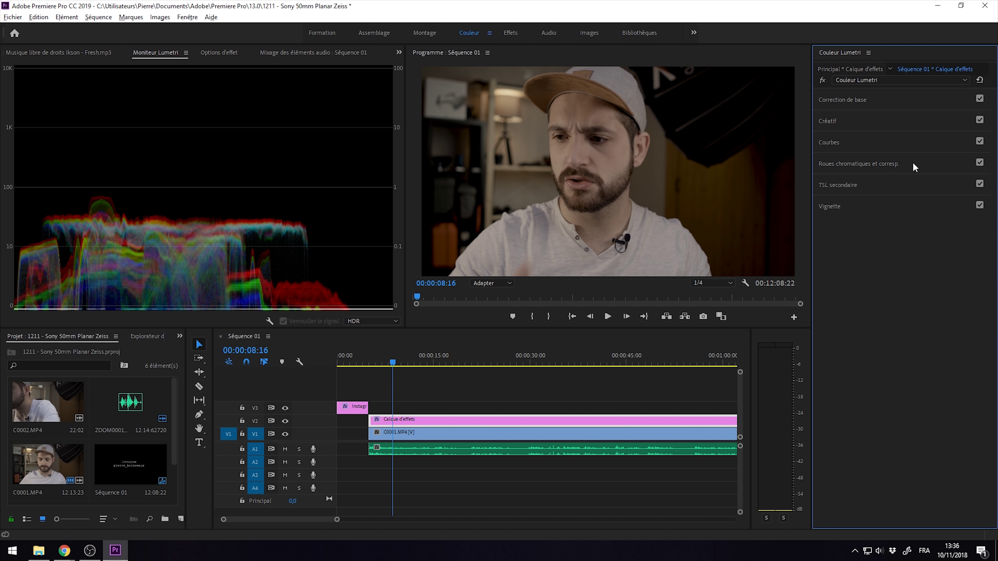
pyautogui.click(846, 99)
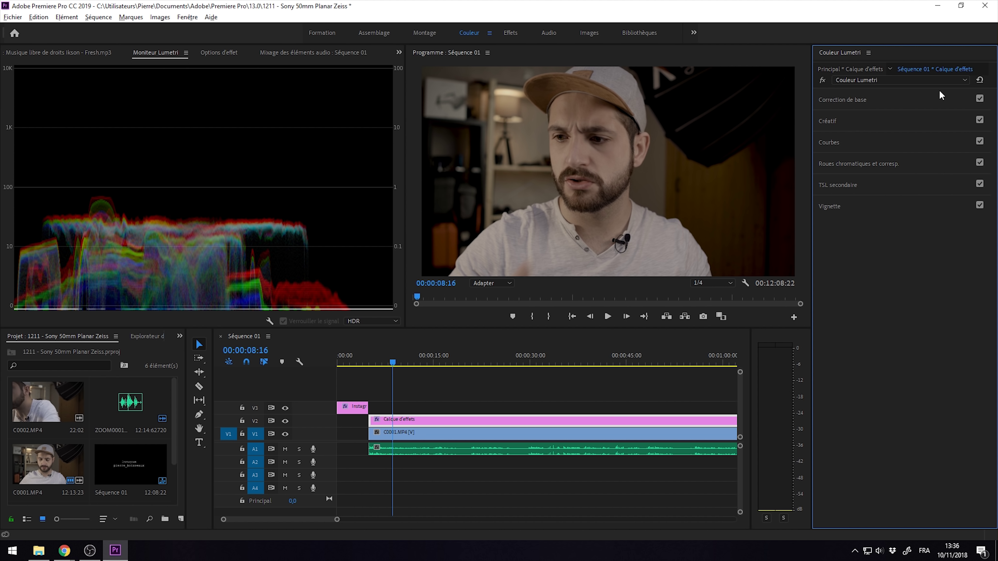
# - Reset the basic correction, warm the temperature to 2,7, and keep tint at 0
pyautogui.click(980, 80)
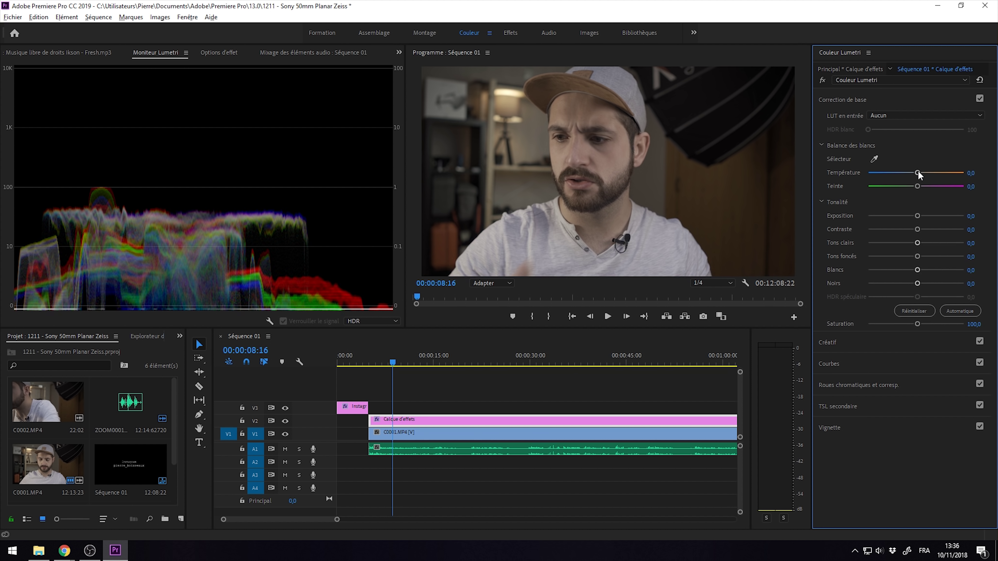
pyautogui.moveTo(918, 173)
pyautogui.mouseDown()
pyautogui.moveTo(941, 173)
pyautogui.moveTo(916, 177)
pyautogui.mouseUp()
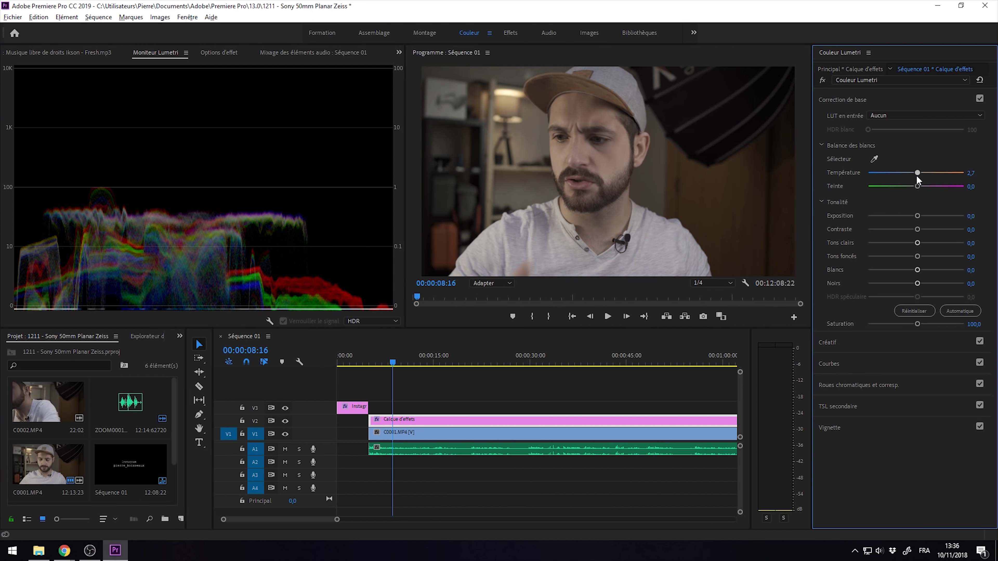
pyautogui.moveTo(918, 186)
pyautogui.mouseDown()
pyautogui.moveTo(888, 188)
pyautogui.moveTo(916, 188)
pyautogui.mouseUp()
pyautogui.click(977, 185)
pyautogui.write('0')
pyautogui.press('Return')
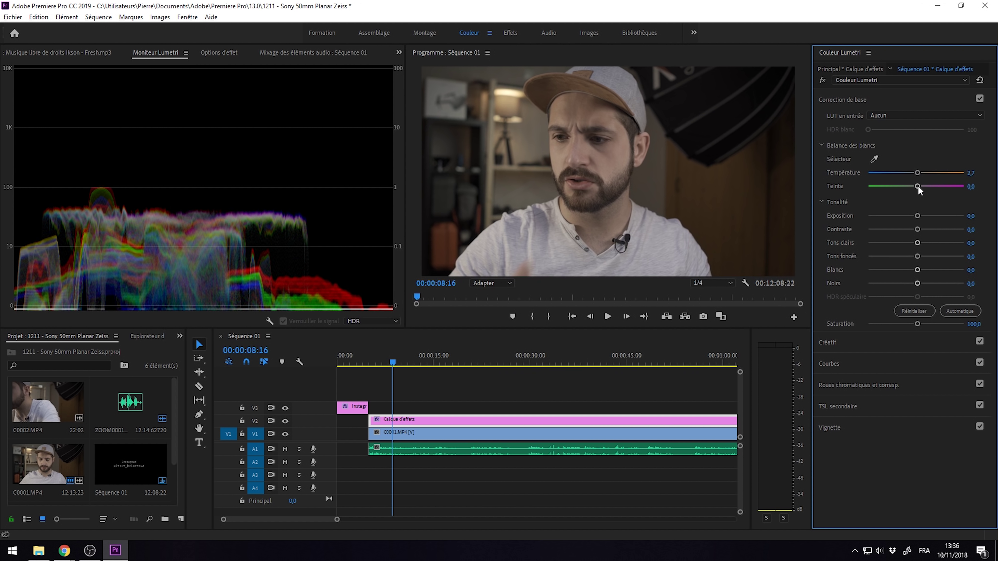
pyautogui.moveTo(918, 186)
pyautogui.mouseDown()
pyautogui.moveTo(892, 188)
pyautogui.moveTo(917, 191)
pyautogui.mouseUp()
pyautogui.click(974, 186)
pyautogui.write('0')
pyautogui.press('Return')
# - Keep exposure at 0; set contrast 40, highlights 57,8, shadows -2,7, whites 39,5, blacks 10,3
pyautogui.moveTo(918, 217)
pyautogui.mouseDown()
pyautogui.moveTo(885, 229)
pyautogui.moveTo(950, 221)
pyautogui.mouseUp()
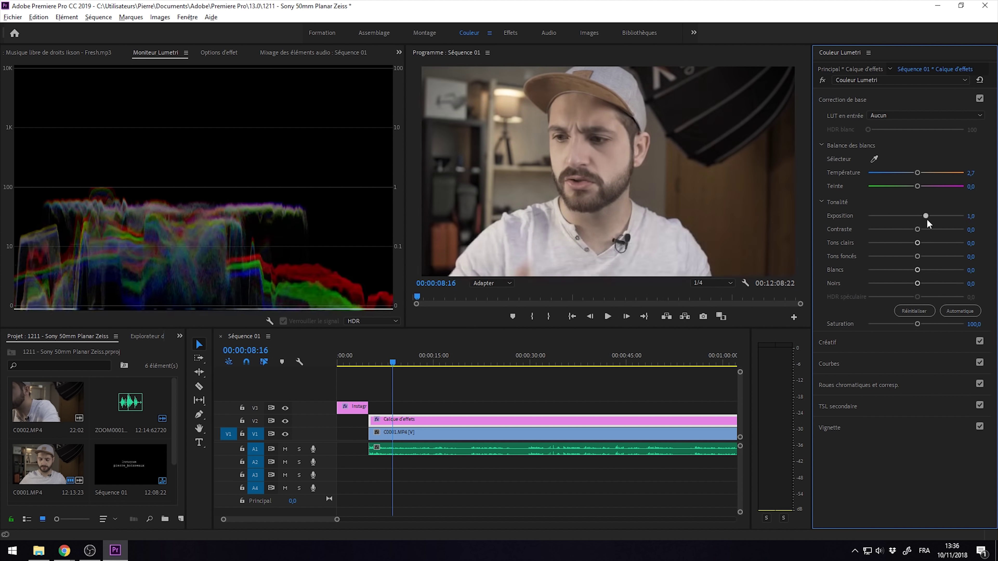
pyautogui.click(974, 215)
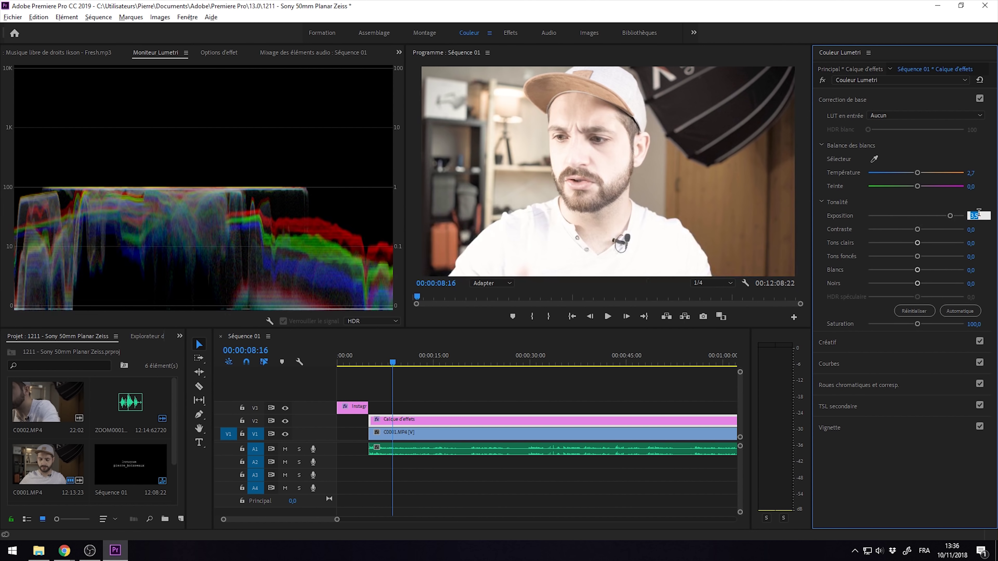
pyautogui.write('0')
pyautogui.press('Return')
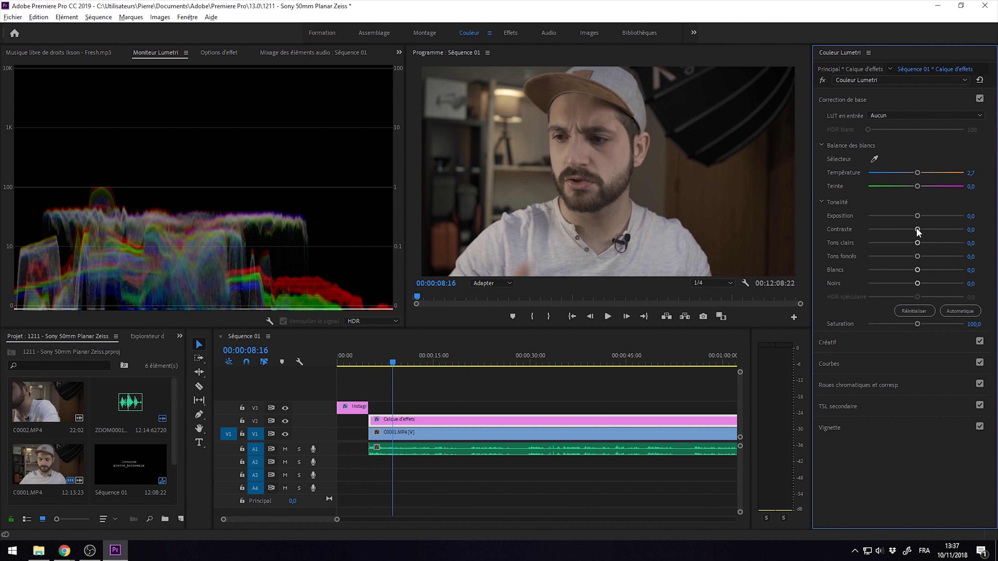
pyautogui.click(977, 228)
pyautogui.write('30')
pyautogui.press('Return')
pyautogui.click(977, 229)
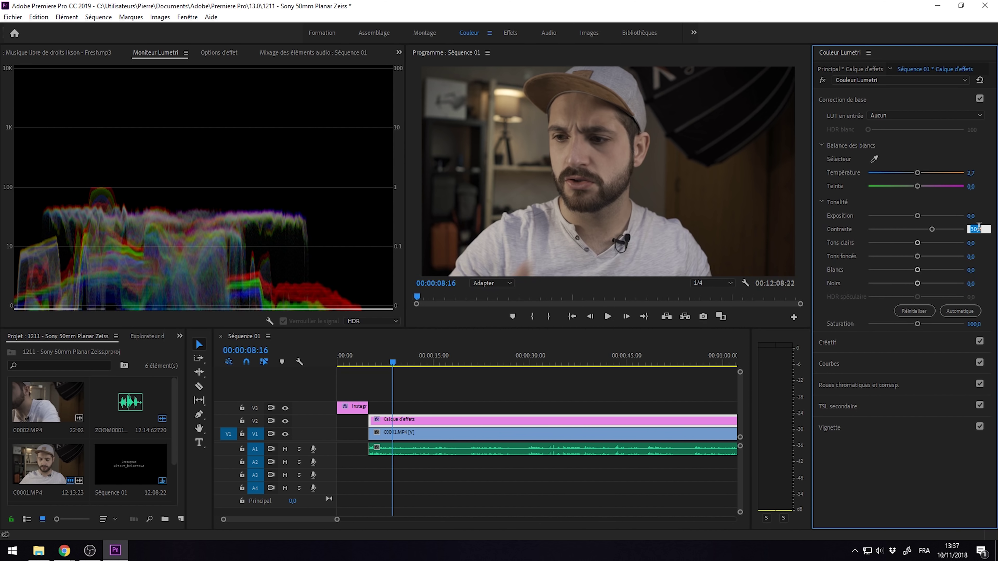
pyautogui.write('40')
pyautogui.press('Return')
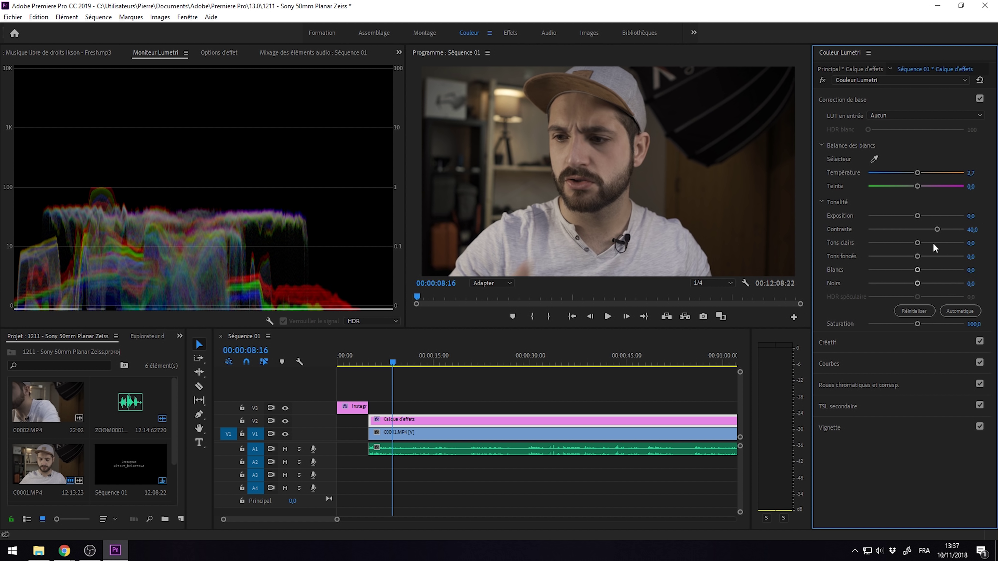
pyautogui.moveTo(917, 243)
pyautogui.mouseDown()
pyautogui.moveTo(943, 243)
pyautogui.moveTo(912, 257)
pyautogui.moveTo(936, 270)
pyautogui.moveTo(922, 284)
pyautogui.mouseUp()
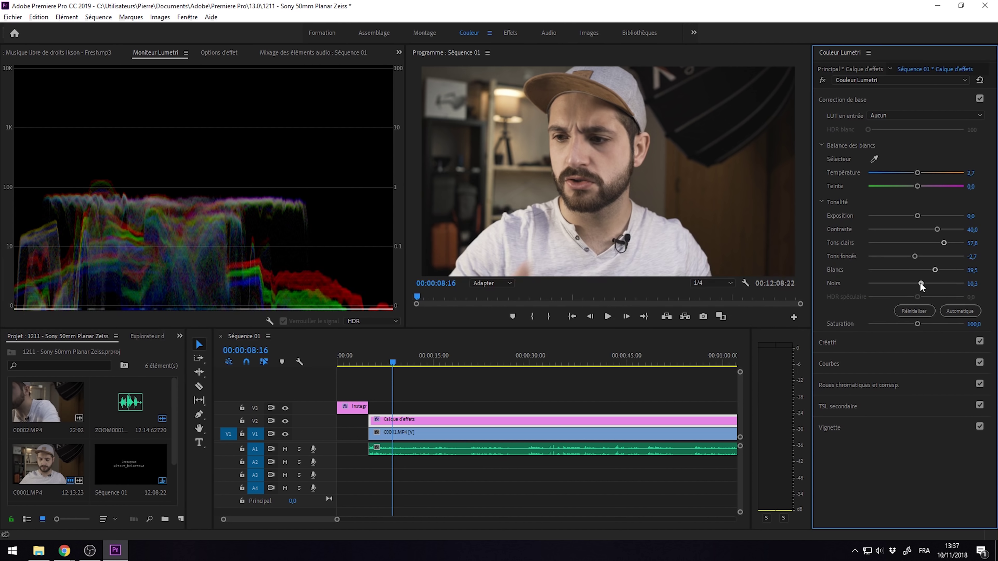
pyautogui.click(839, 346)
# - Apply the Kodak 5205 Fuji 3510 creative look and toggle it to compare
pyautogui.click(870, 137)
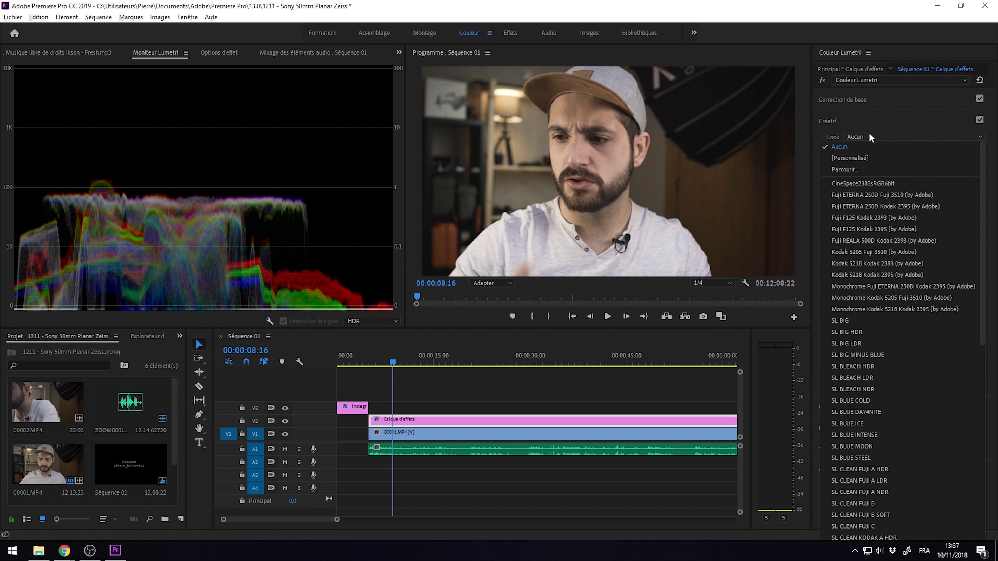
pyautogui.scroll(-4, 884, 275)
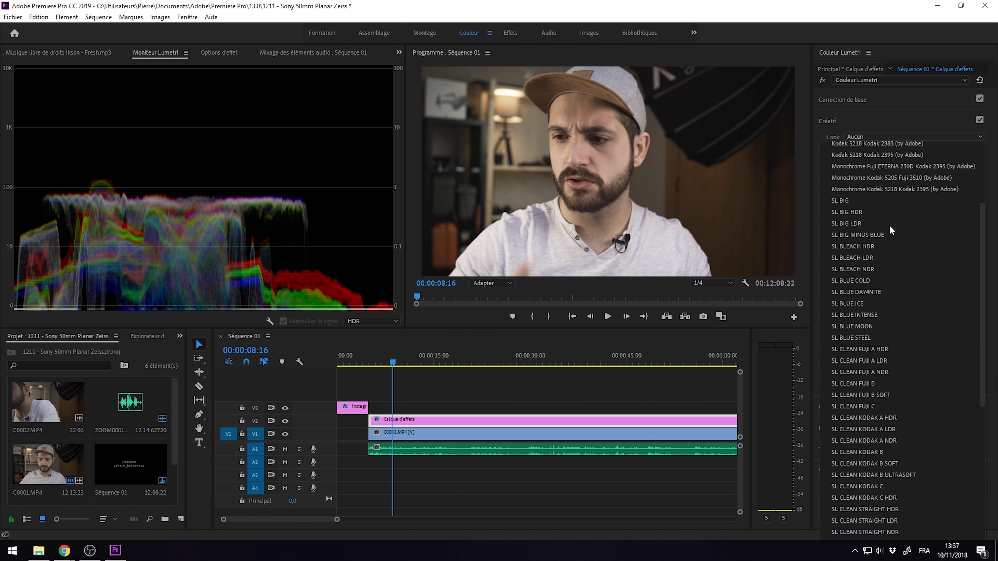
pyautogui.scroll(-7, 876, 354)
pyautogui.scroll(10, 875, 439)
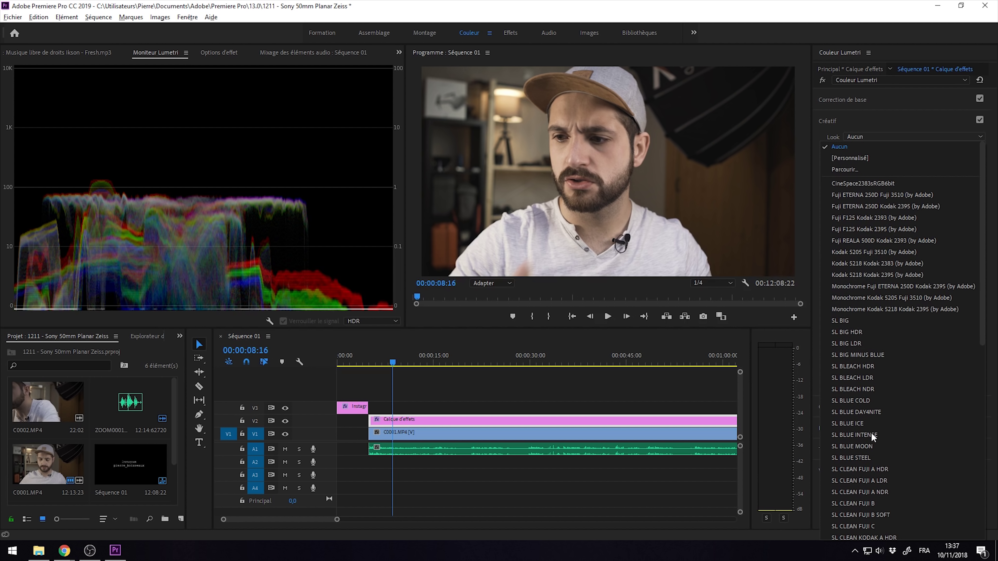
pyautogui.click(866, 253)
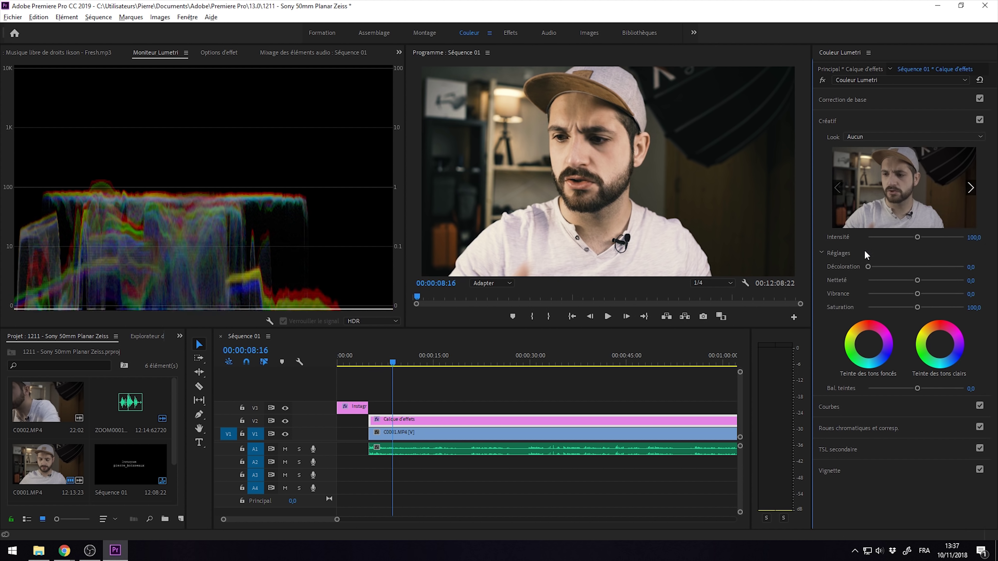
pyautogui.click(980, 120)
pyautogui.click(980, 121)
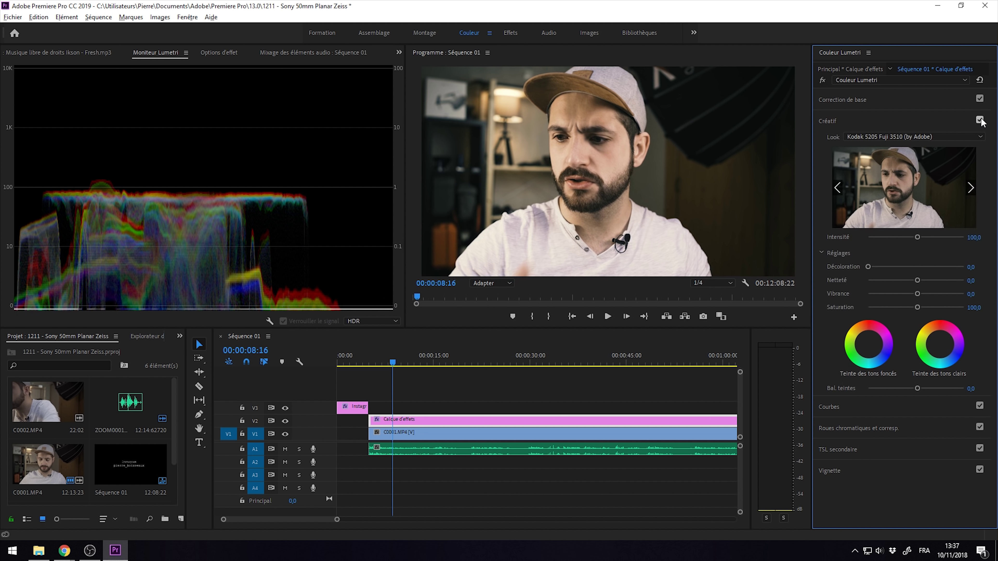
pyautogui.click(980, 120)
pyautogui.click(980, 120)
# - Set the look intensity to about 75,7, then remove the creative look
pyautogui.moveTo(918, 237); pyautogui.dragTo(897, 238)
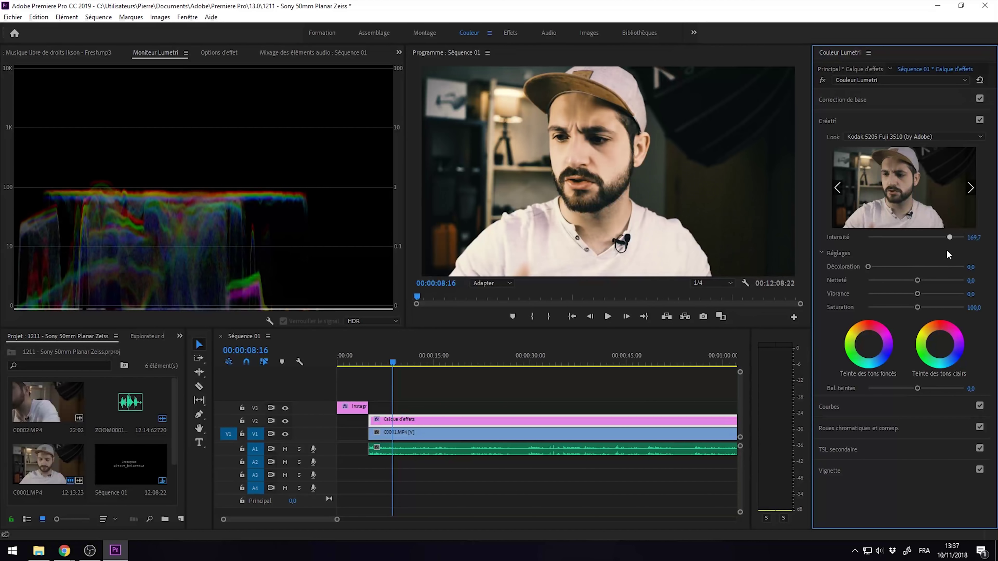
pyautogui.moveTo(899, 243)
pyautogui.mouseDown()
pyautogui.moveTo(916, 256)
pyautogui.moveTo(898, 246)
pyautogui.mouseUp()
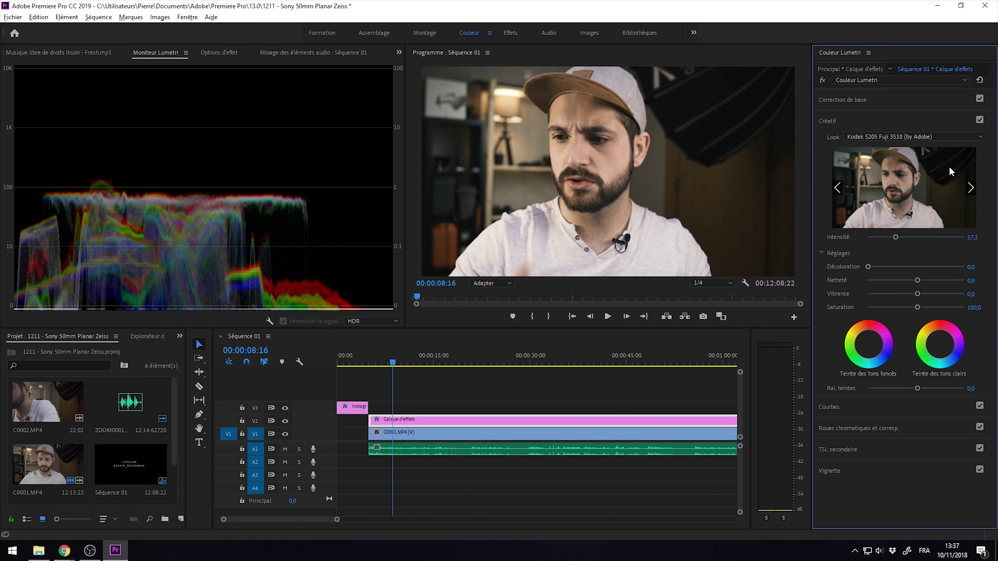
pyautogui.moveTo(894, 235); pyautogui.dragTo(903, 238)
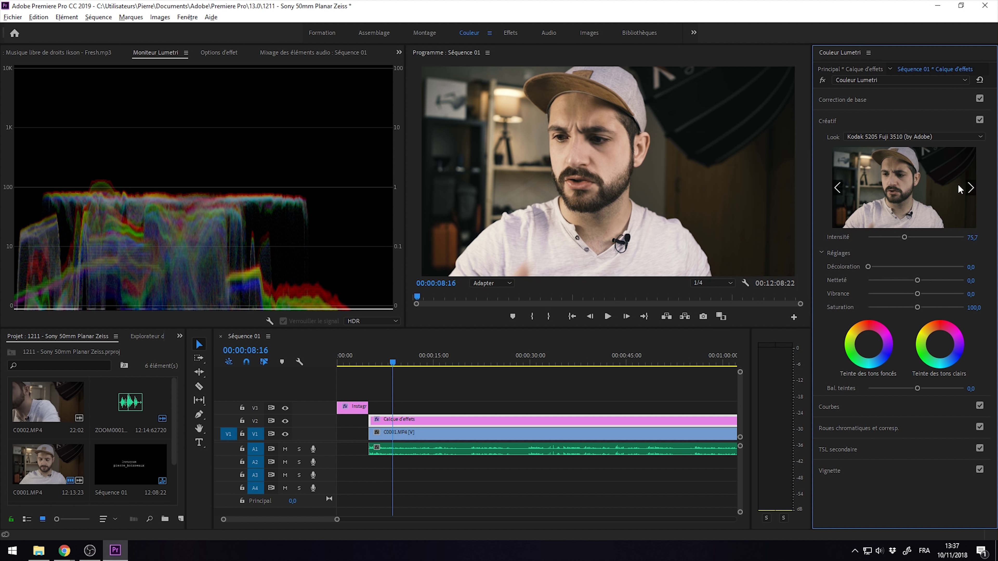
pyautogui.click(983, 138)
pyautogui.click(895, 147)
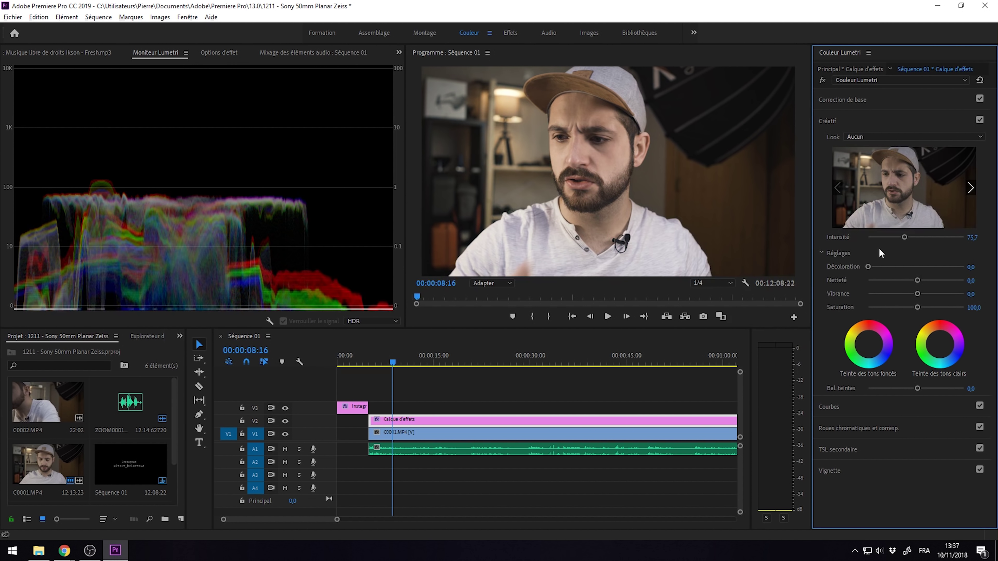
# - Try fading the colours, then return Fade to 0
pyautogui.moveTo(868, 268)
pyautogui.mouseDown()
pyautogui.moveTo(933, 268)
pyautogui.moveTo(919, 273)
pyautogui.mouseUp()
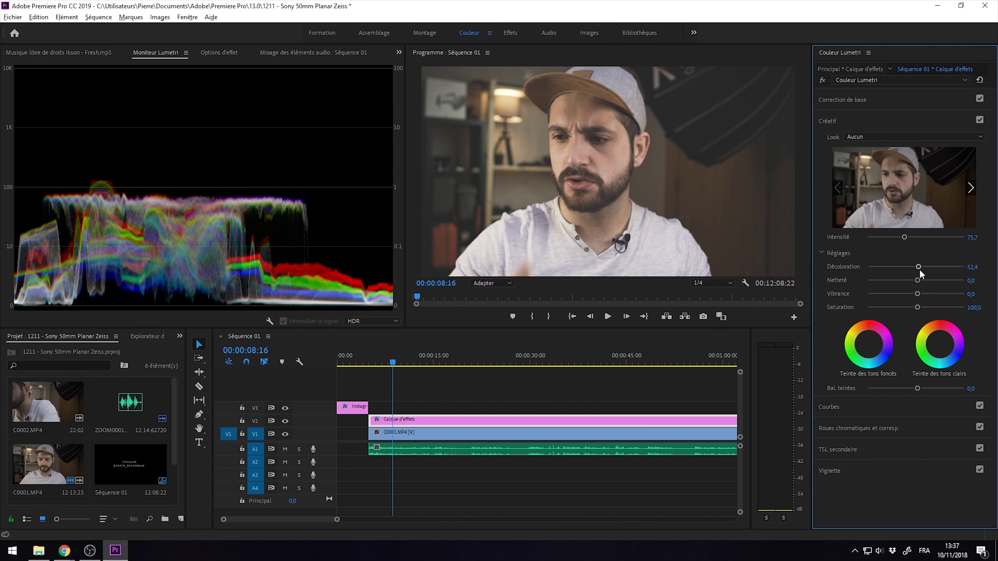
pyautogui.moveTo(919, 270); pyautogui.dragTo(944, 275)
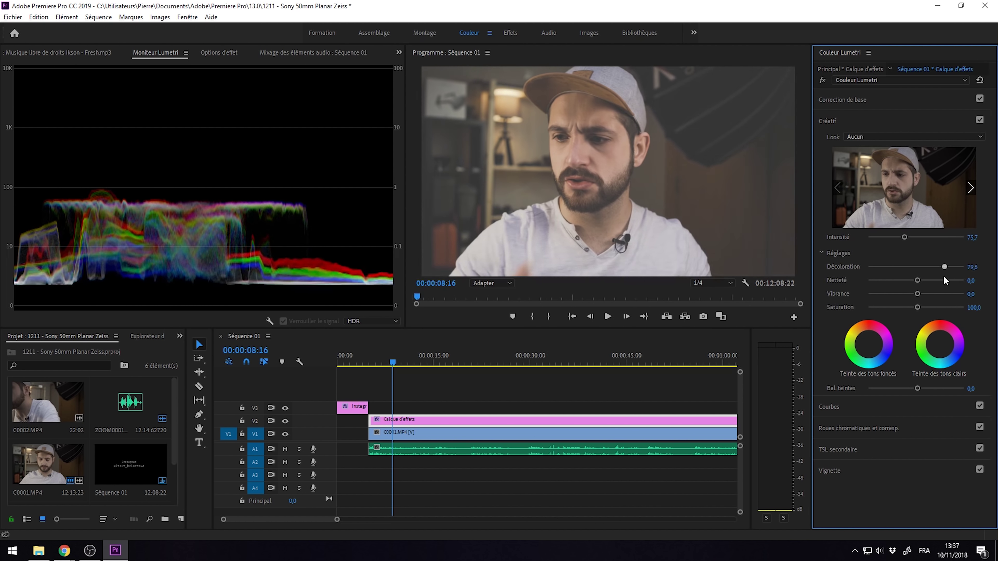
pyautogui.doubleClick(944, 267)
pyautogui.click(984, 268)
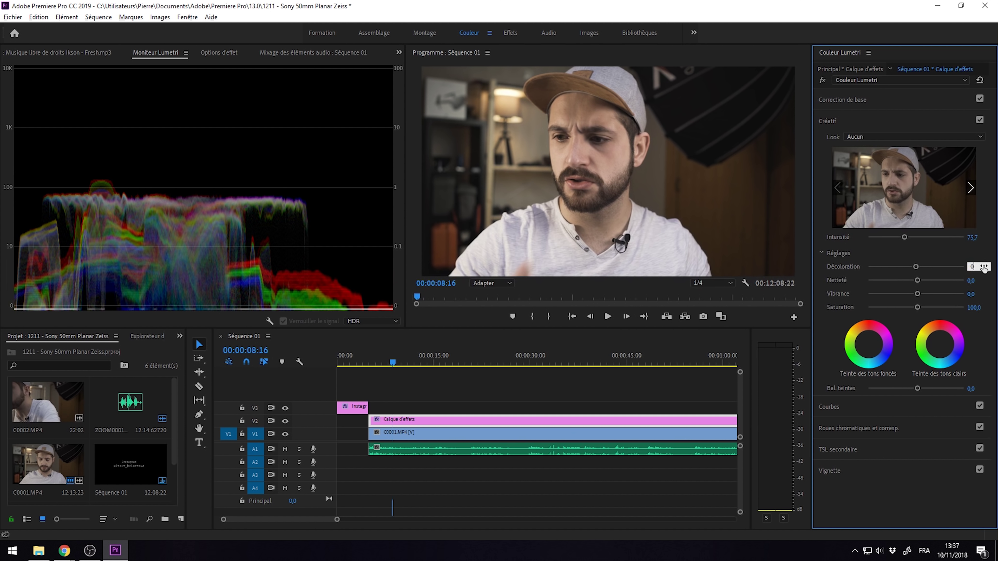
pyautogui.press('Return')
# - Try sharpening the image, then set Sharpen back to 0
pyautogui.moveTo(920, 279)
pyautogui.mouseDown()
pyautogui.moveTo(967, 280)
pyautogui.moveTo(900, 281)
pyautogui.mouseUp()
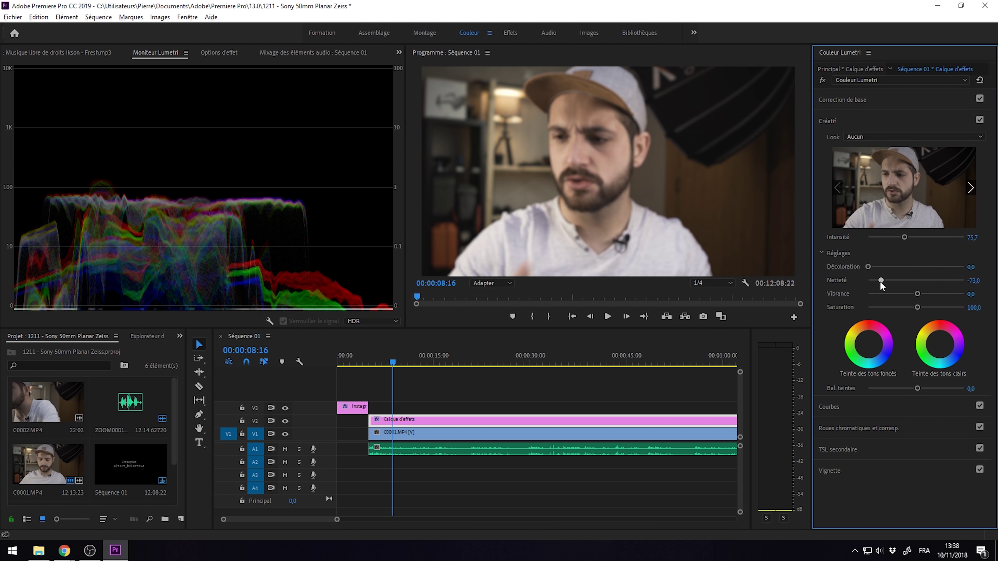
pyautogui.moveTo(879, 281); pyautogui.dragTo(962, 294)
pyautogui.click(975, 280)
pyautogui.write('0')
pyautogui.press('Return')
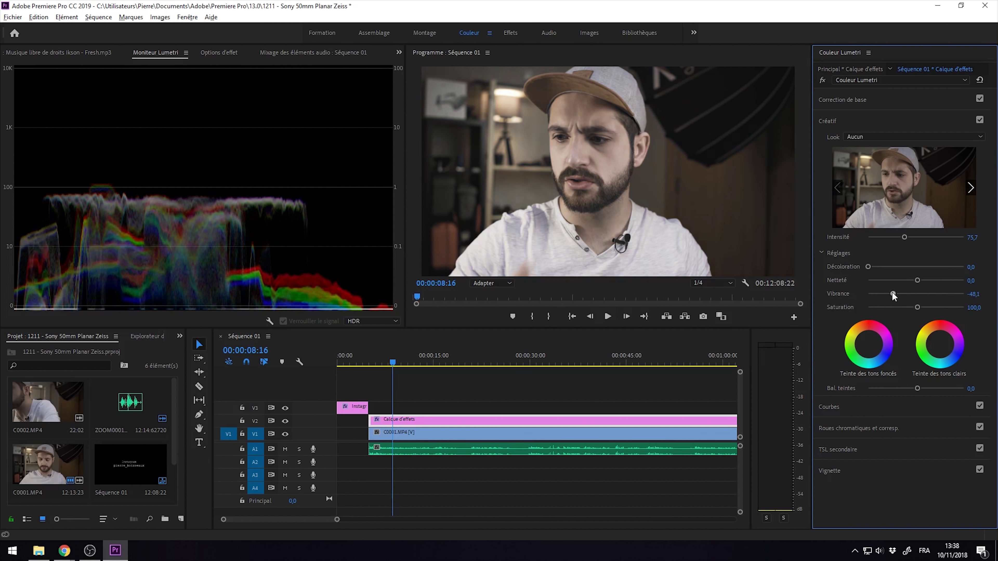
# - Set Vibrance to 0 and Saturation to 100
pyautogui.click(973, 294)
pyautogui.write('0')
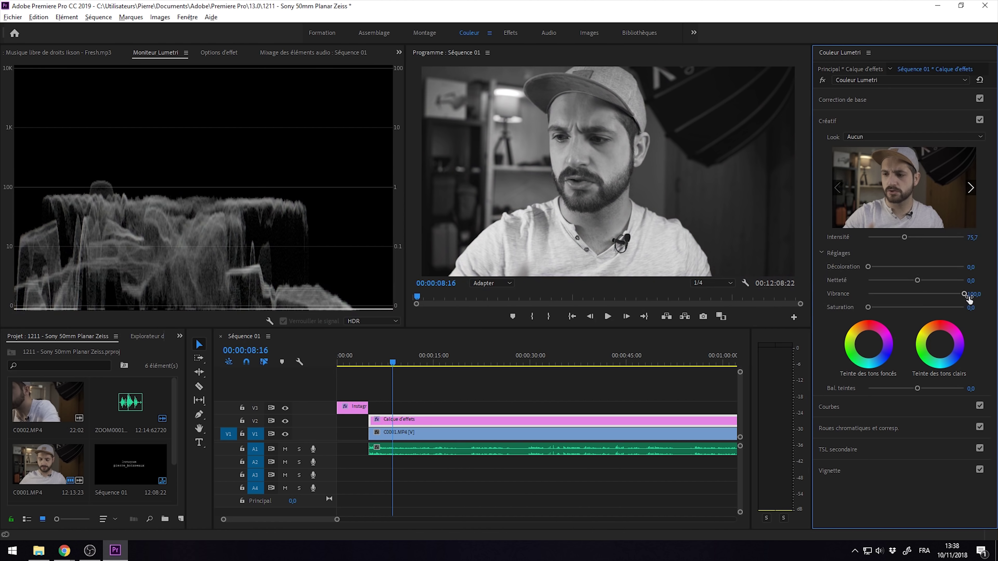
pyautogui.press('Return')
pyautogui.click(978, 306)
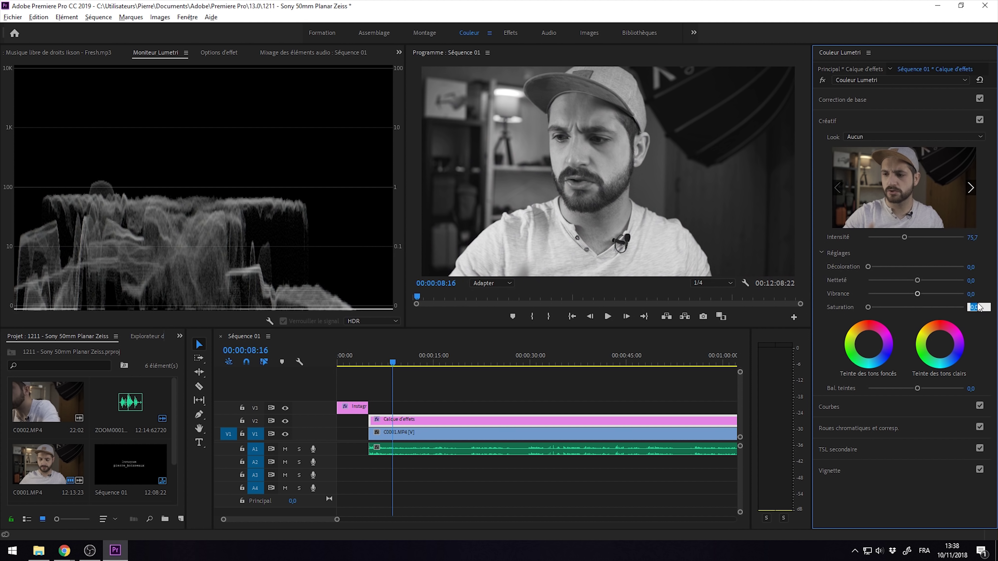
pyautogui.write('100')
pyautogui.press('Return')
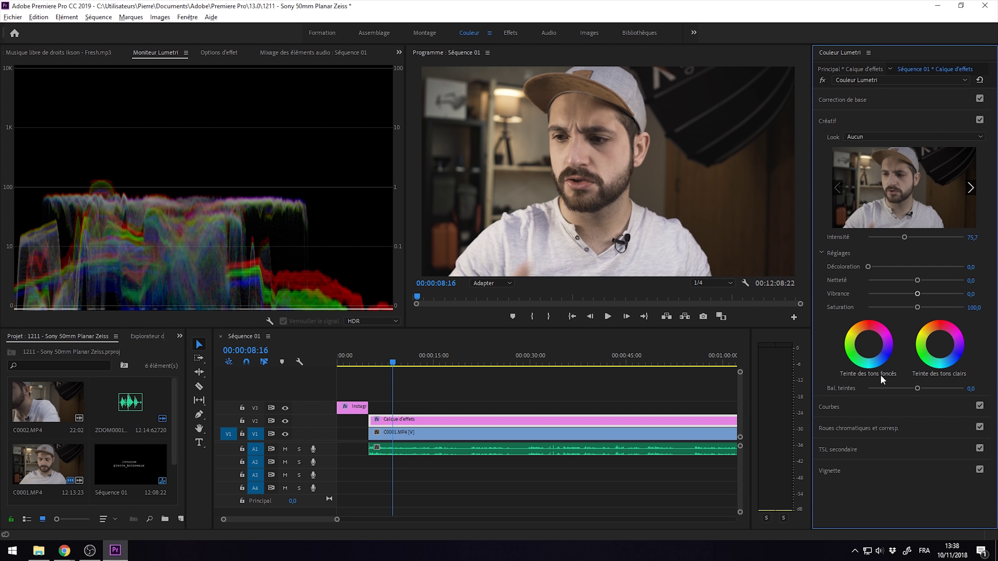
# - Expand Curves and try the colour channels before returning to the master curve
pyautogui.click(839, 405)
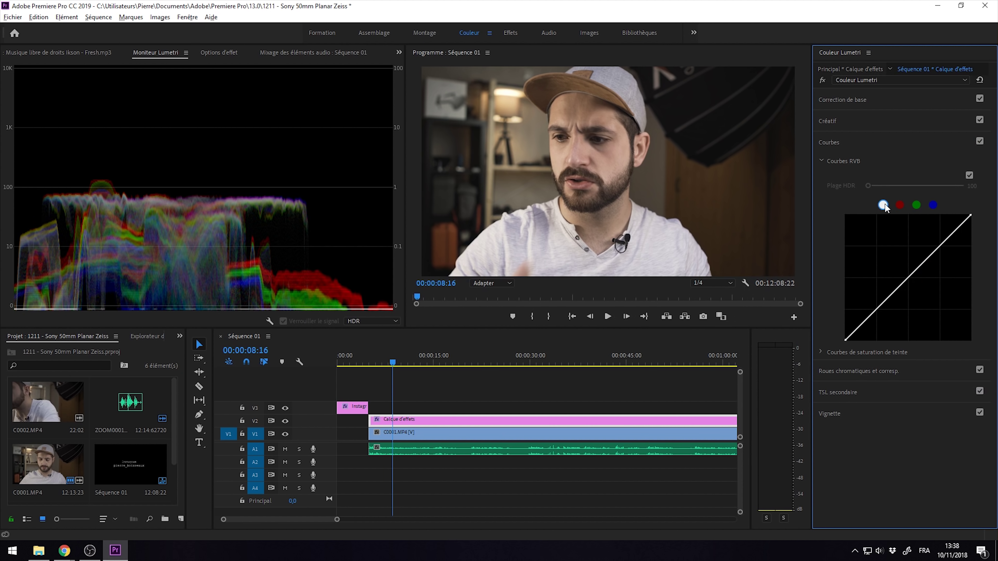
pyautogui.click(900, 206)
pyautogui.click(916, 205)
pyautogui.click(932, 205)
pyautogui.click(884, 205)
# - Try midtone, shadow and highlight colour-wheel shifts, then turn the colour wheels grade off
pyautogui.click(852, 371)
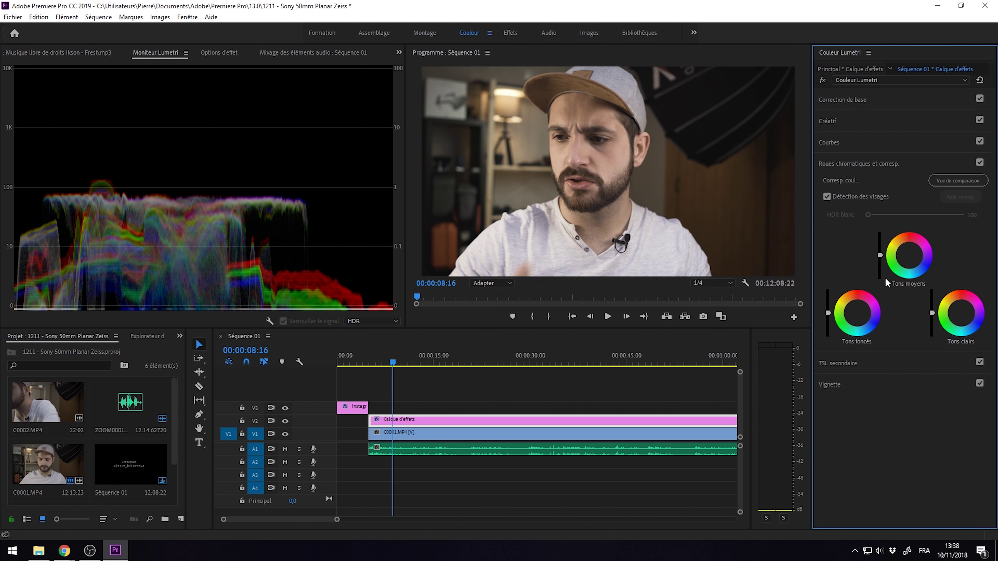
pyautogui.moveTo(912, 256); pyautogui.dragTo(911, 257)
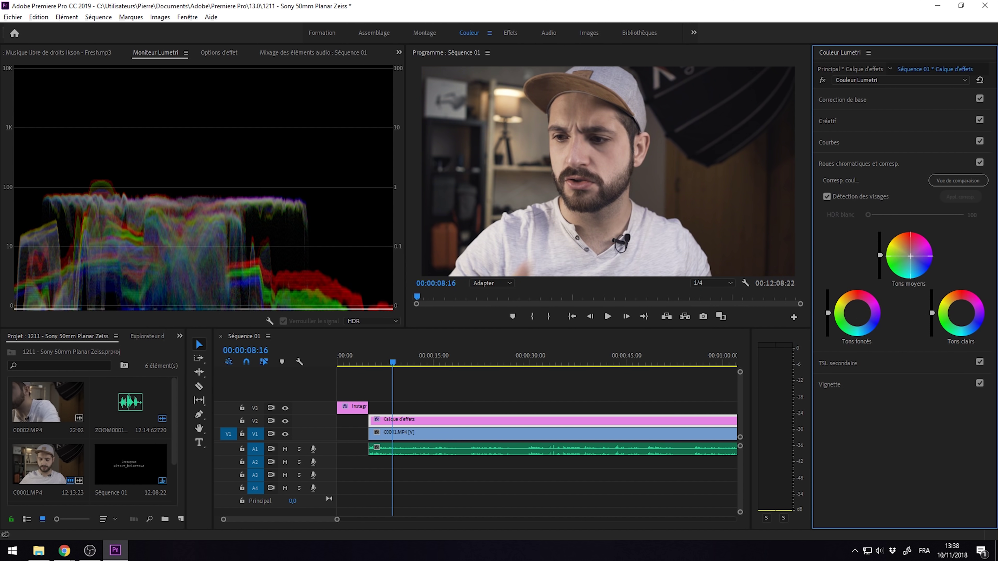
pyautogui.moveTo(863, 321); pyautogui.dragTo(862, 316)
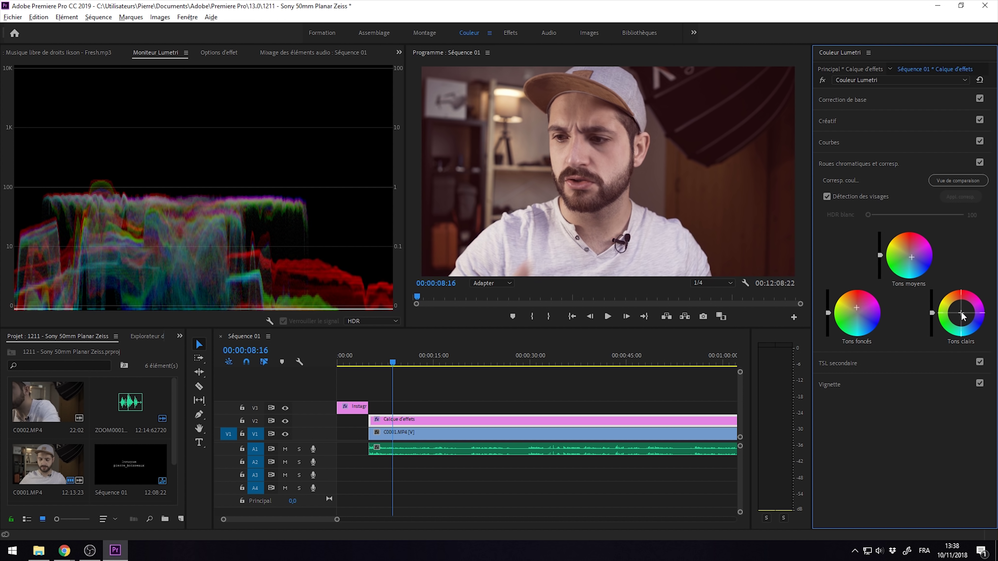
pyautogui.moveTo(961, 314); pyautogui.dragTo(955, 309)
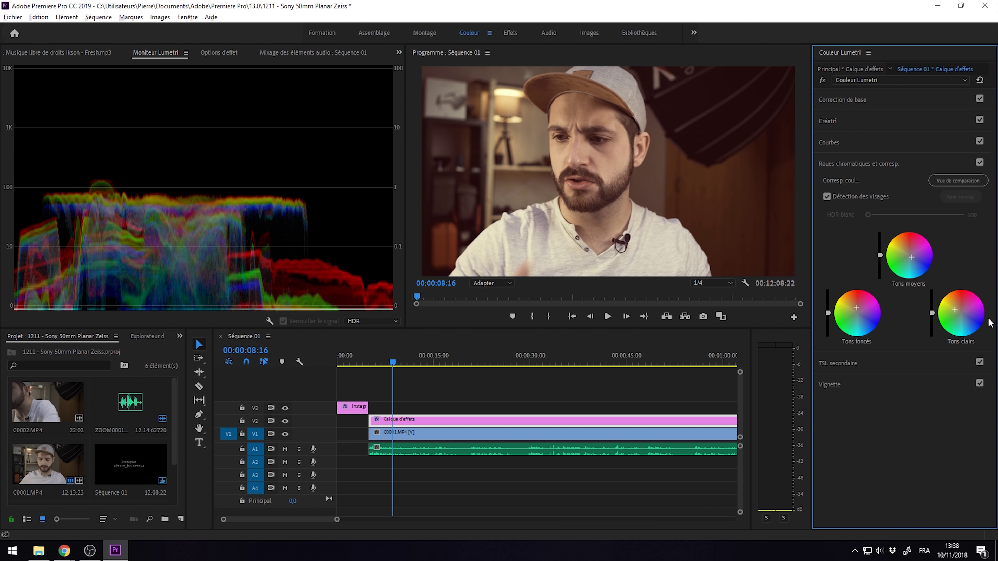
pyautogui.click(979, 163)
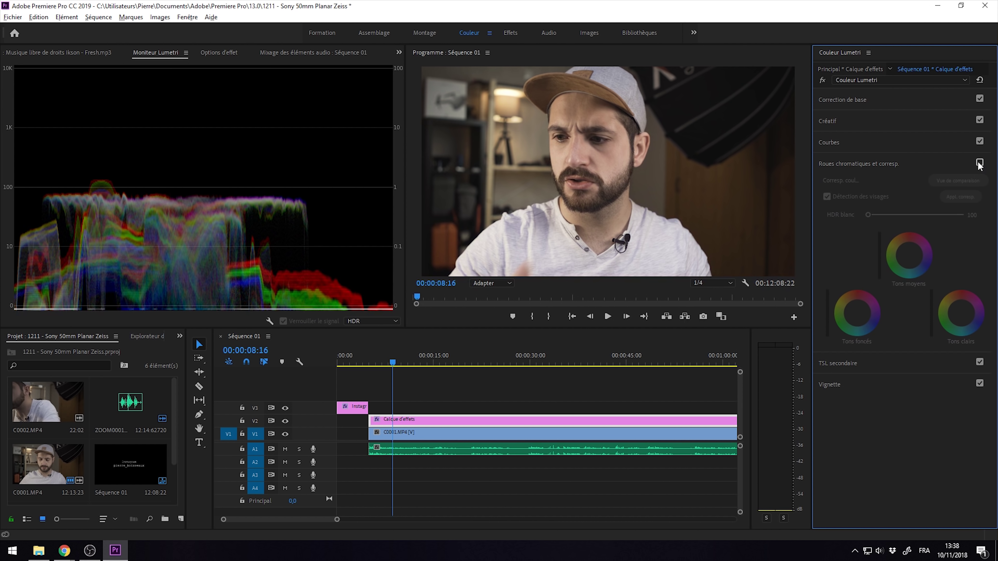
# - Inspect the HSL Secondary section, then add a slight -0,2 vignette
pyautogui.click(847, 362)
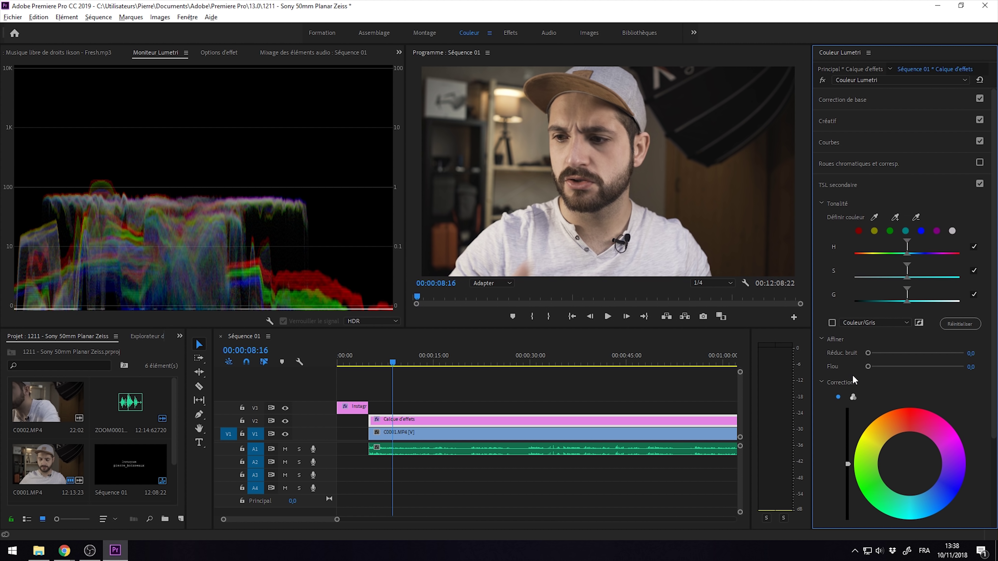
pyautogui.scroll(-3, 844, 314)
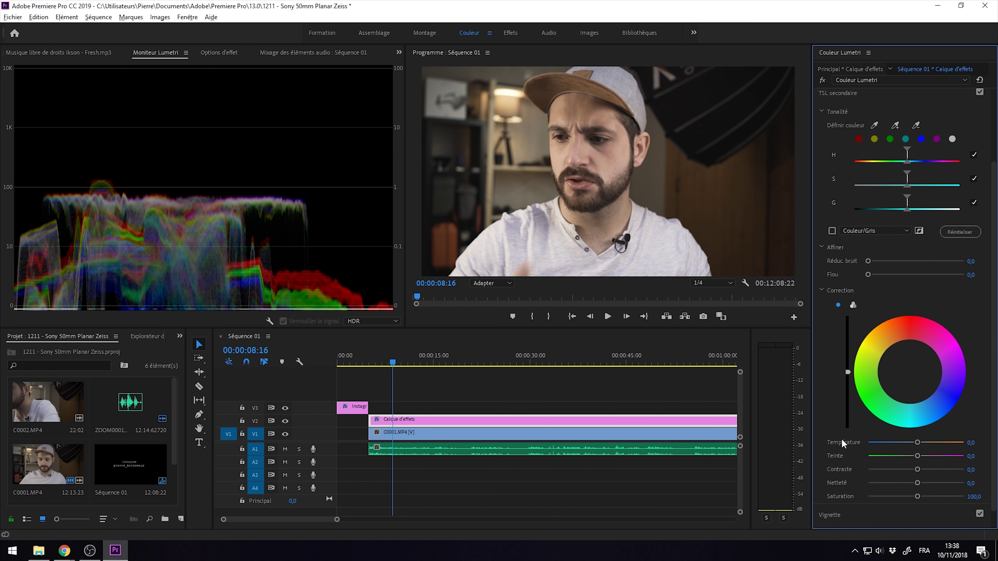
pyautogui.scroll(3, 841, 438)
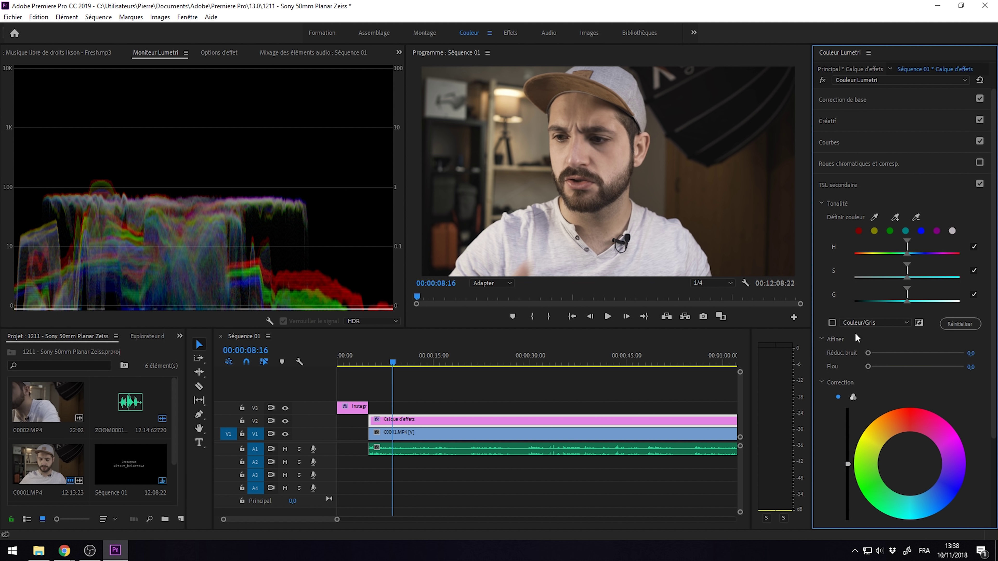
pyautogui.click(853, 187)
pyautogui.click(846, 210)
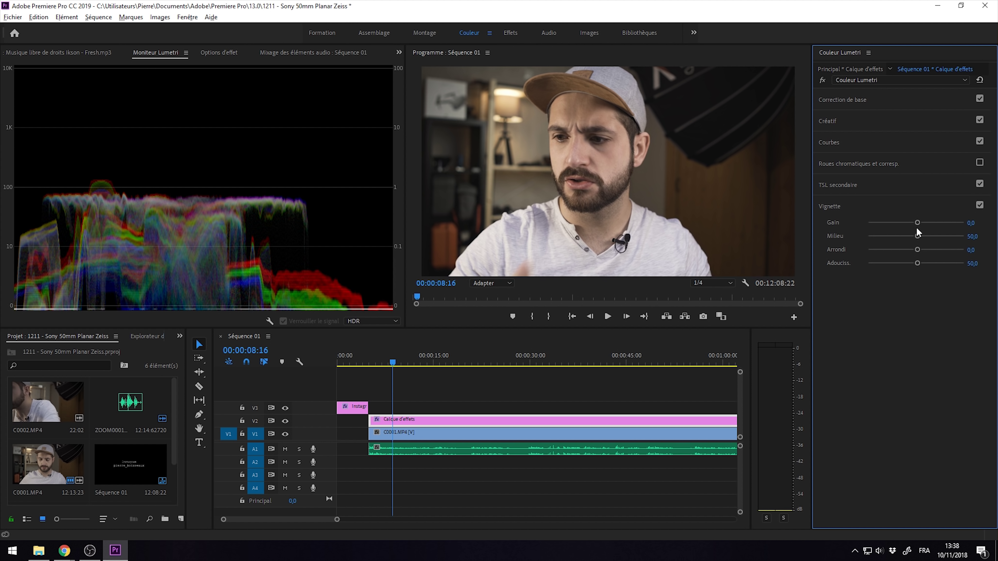
pyautogui.moveTo(917, 223)
pyautogui.mouseDown()
pyautogui.moveTo(908, 223)
pyautogui.moveTo(992, 228)
pyautogui.moveTo(900, 225)
pyautogui.mouseUp()
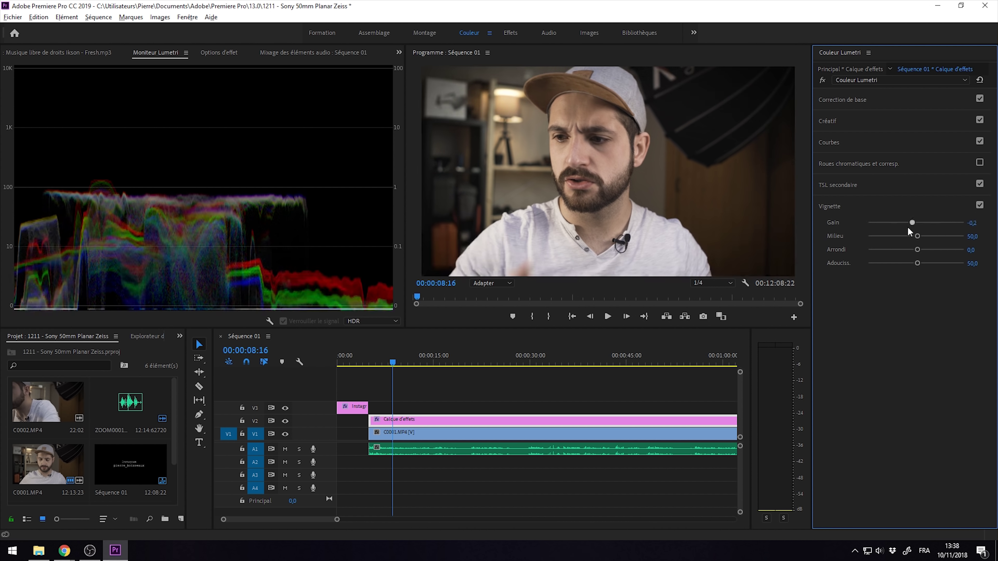
pyautogui.hotkey('alt', 'shift', '3')
# - Deselect the adjustment layer and open Export Settings for Séquence 01 via File > Export > Media
pyautogui.click(585, 421)
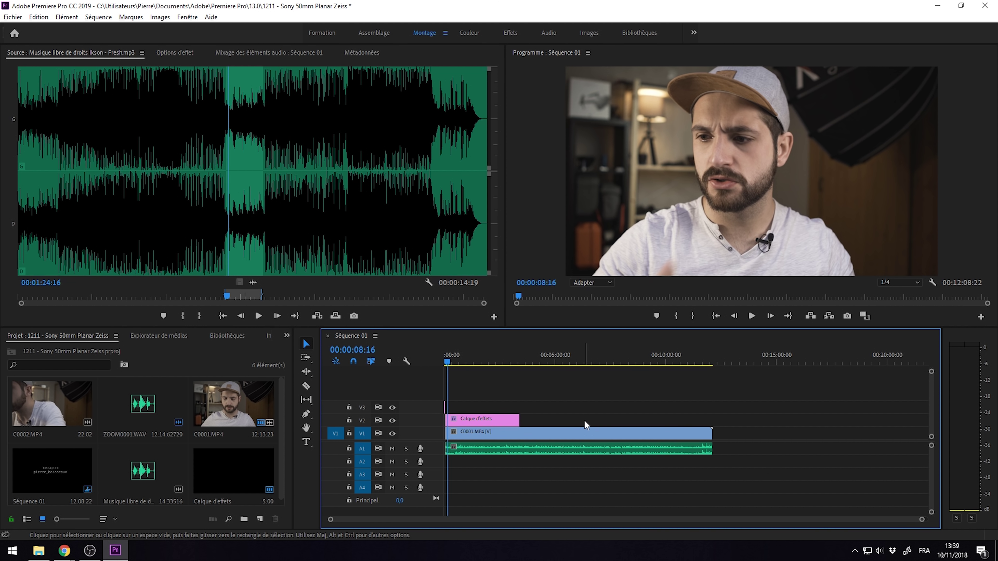
pyautogui.hotkey('ctrl', 'm')
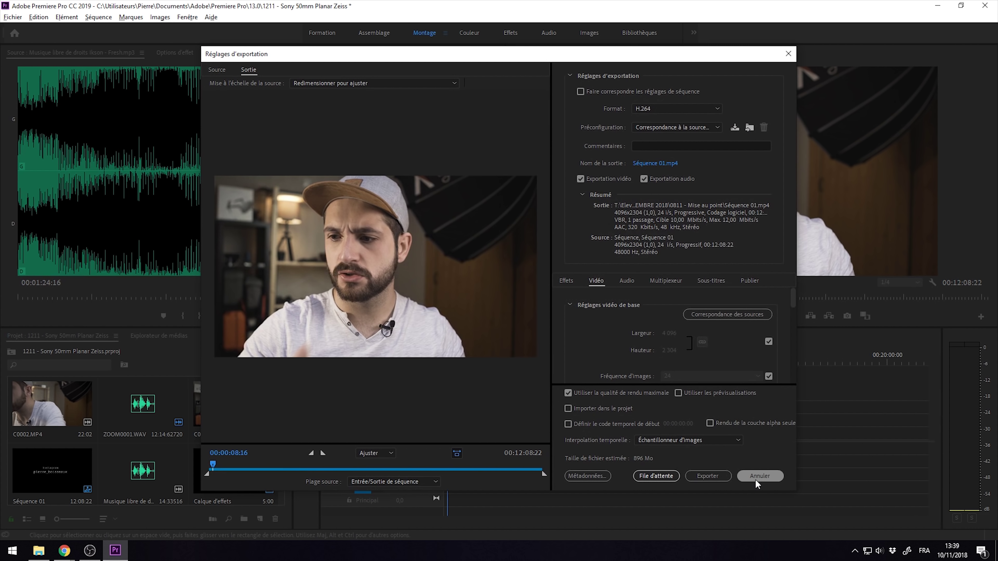
pyautogui.click(754, 479)
pyautogui.click(20, 17)
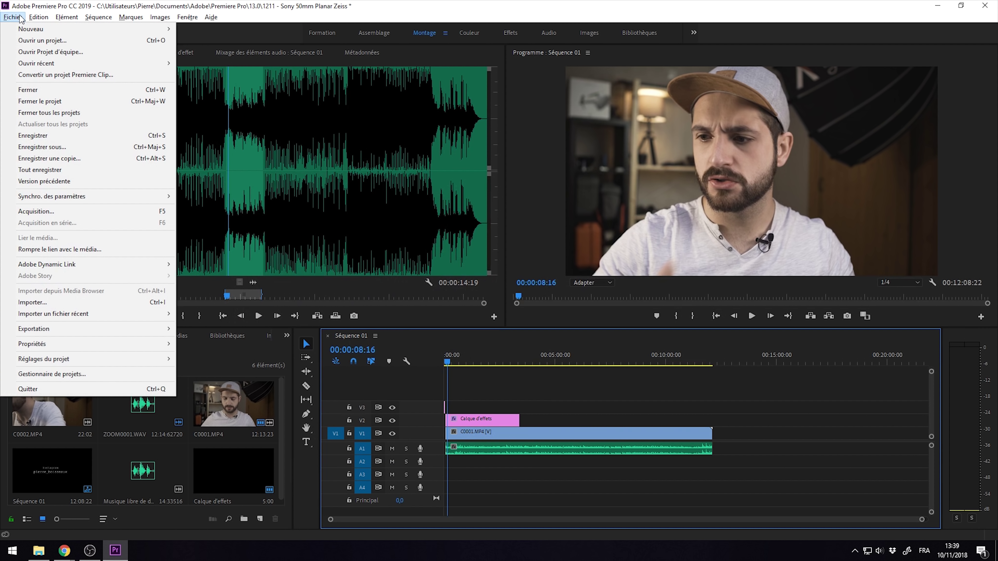
pyautogui.moveTo(139, 329)
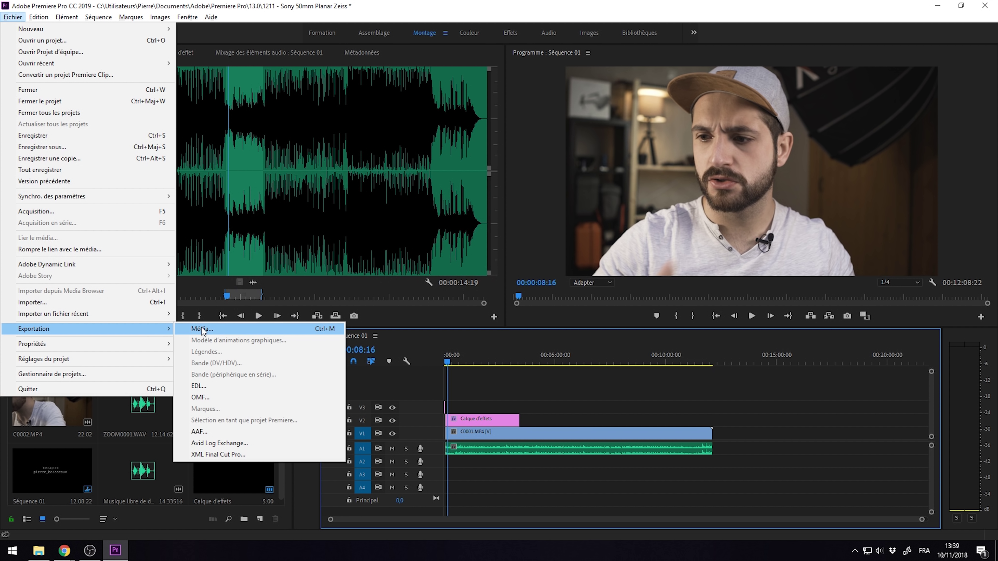
pyautogui.click(224, 330)
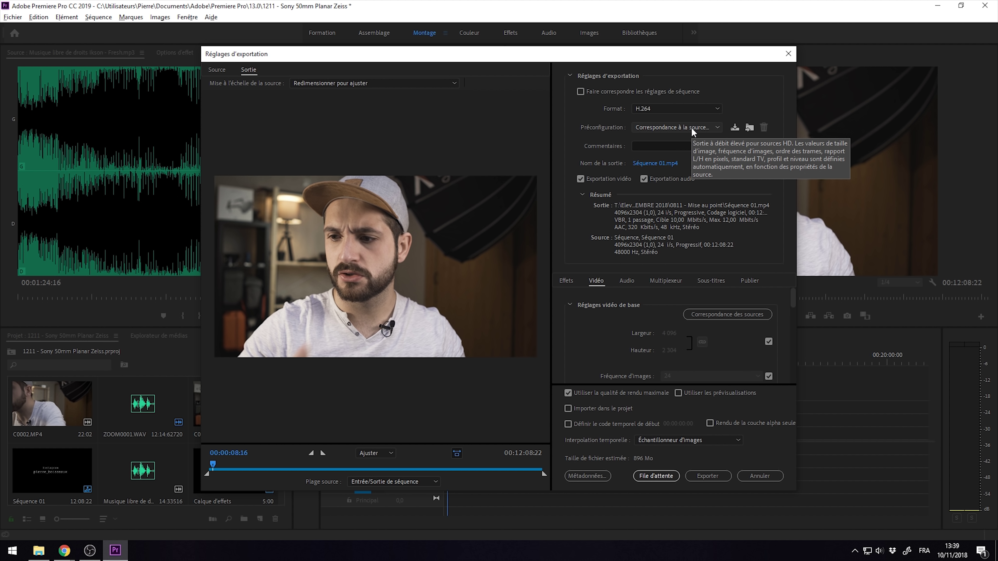
# - Rename the export output file to Video finale.mp4
pyautogui.click(658, 163)
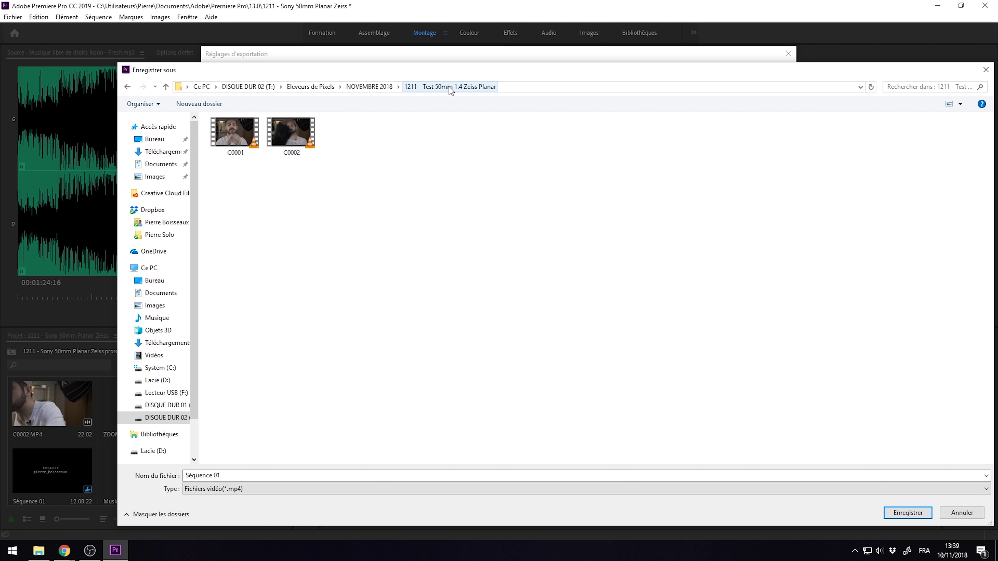
pyautogui.click(257, 476)
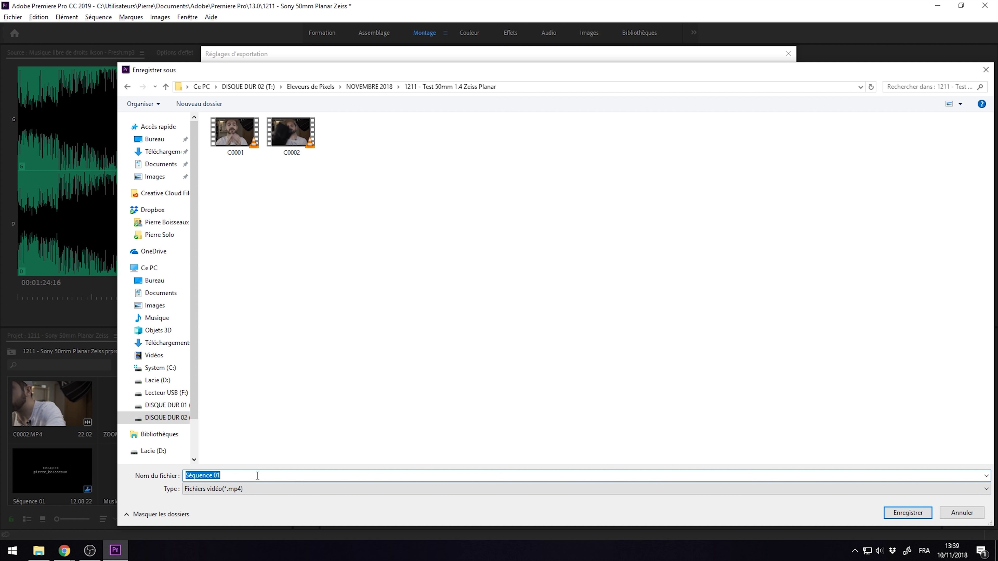
pyautogui.write('Video finale')
pyautogui.click(908, 513)
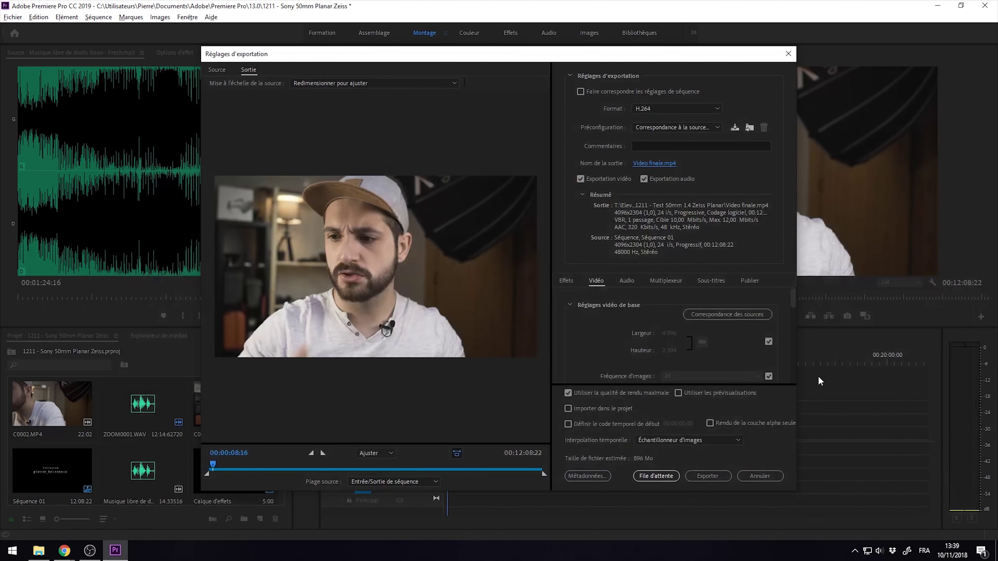
# - Enable Maximum Render Quality, start the export, and cancel the audio preview render
pyautogui.click(592, 393)
pyautogui.moveTo(791, 299); pyautogui.dragTo(793, 304)
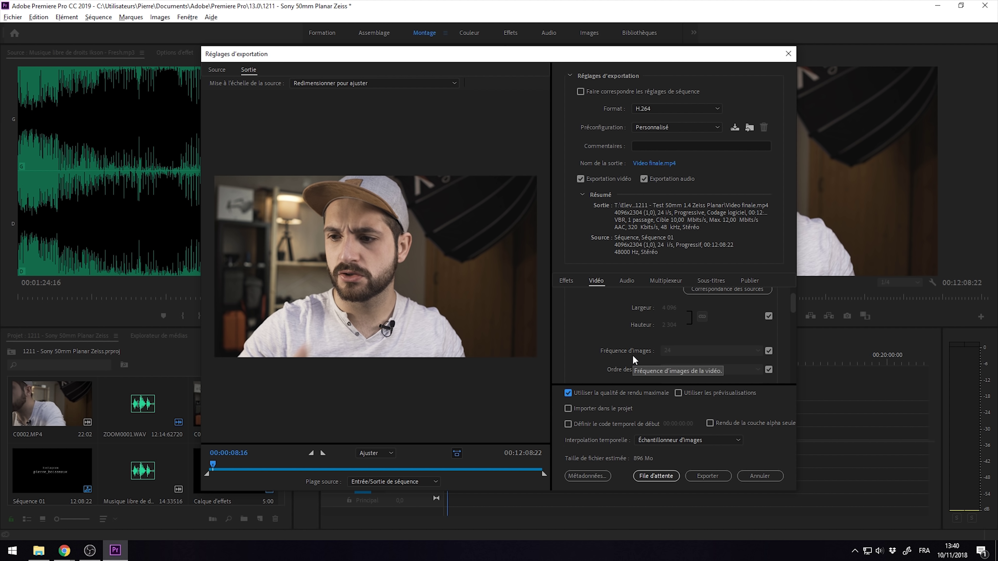
pyautogui.click(702, 476)
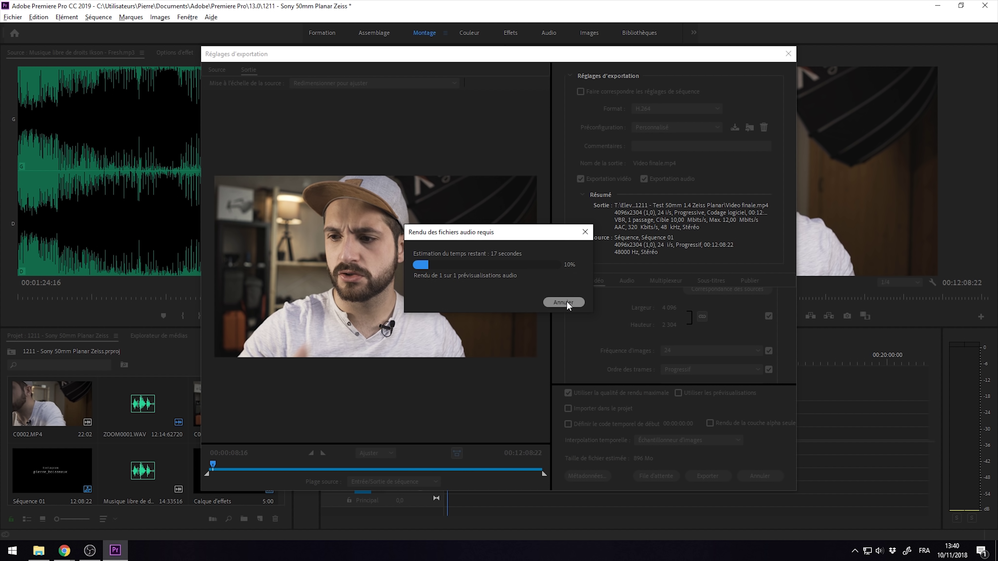
pyautogui.click(567, 302)
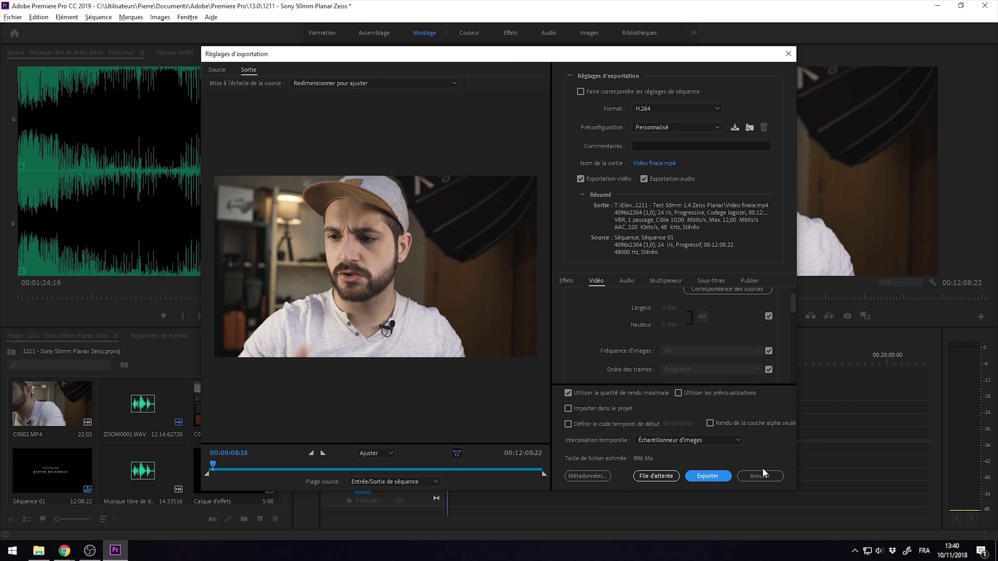